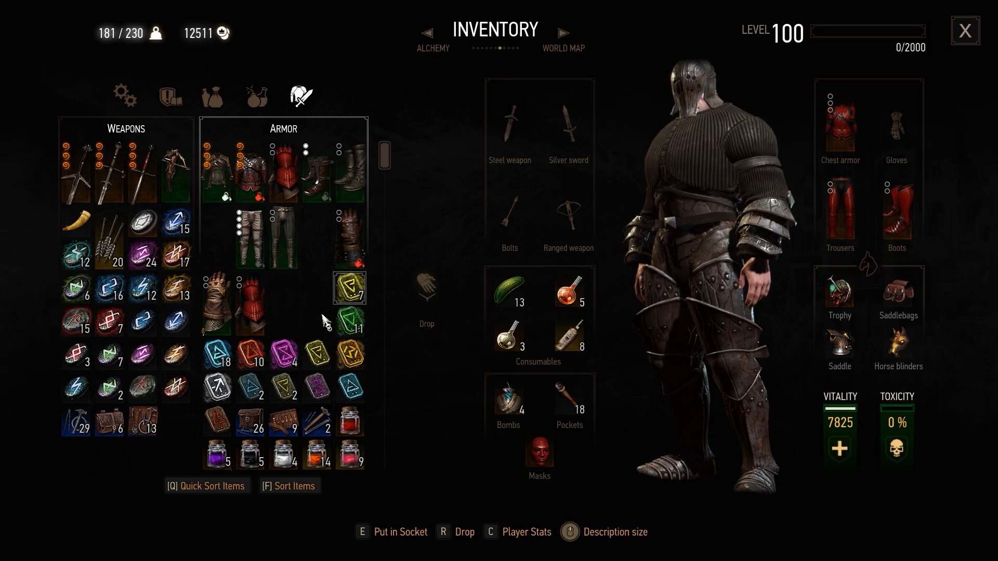
key("Escape")
key("w")
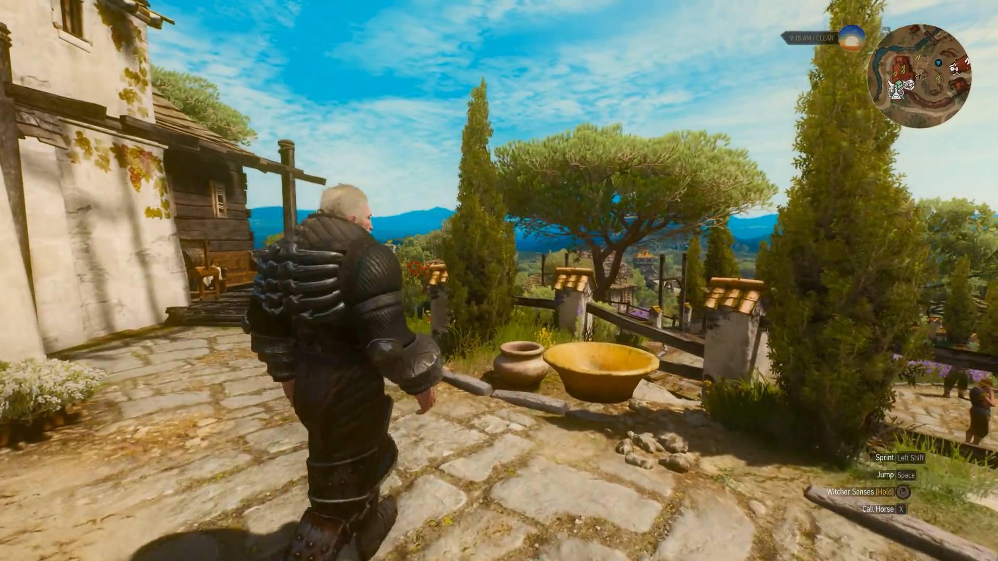
key("s")
key("s")
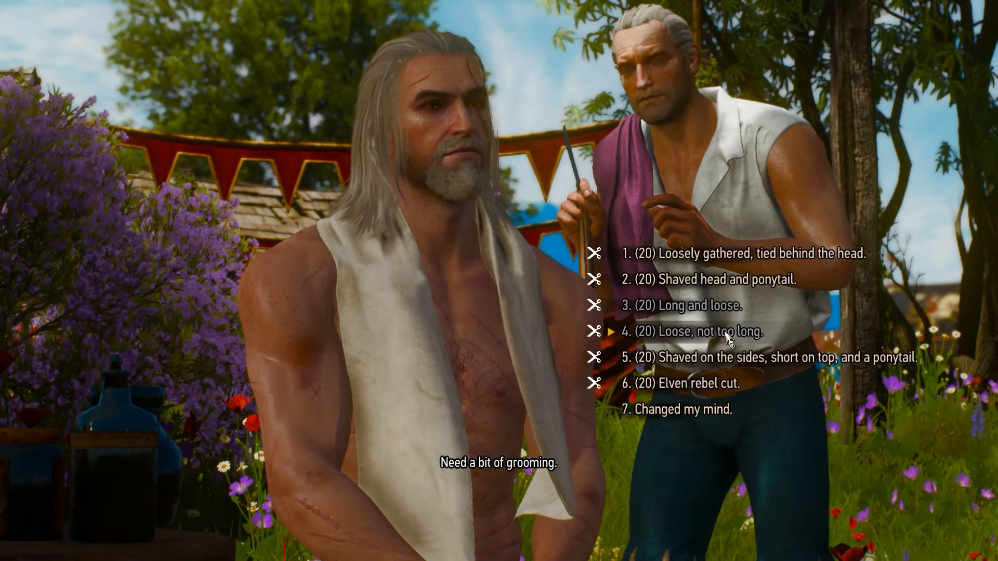
left_click(720, 336)
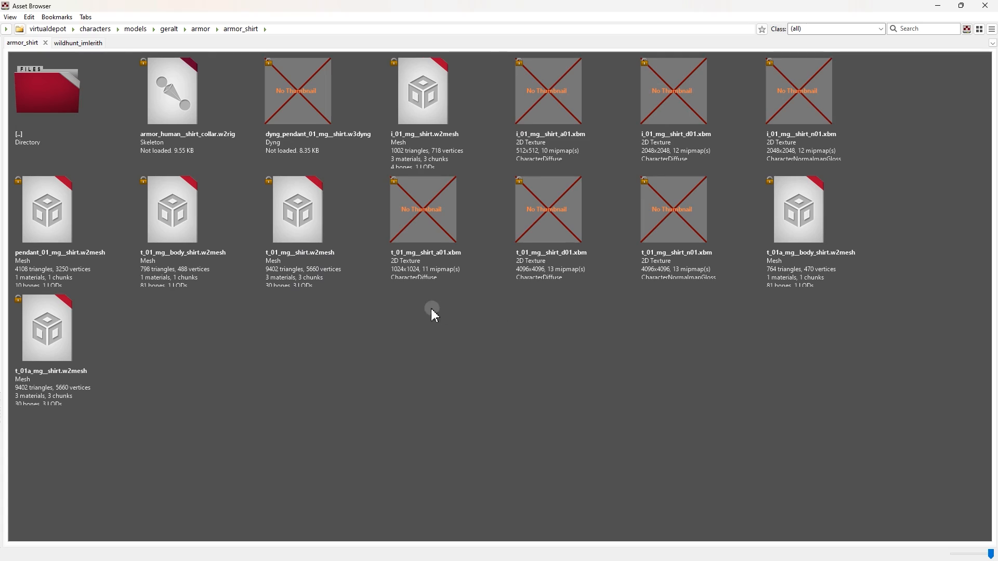
Preview the t_01_mg__shirt.w2mesh mesh in the mesh editor, then close it.
double_click(320, 251)
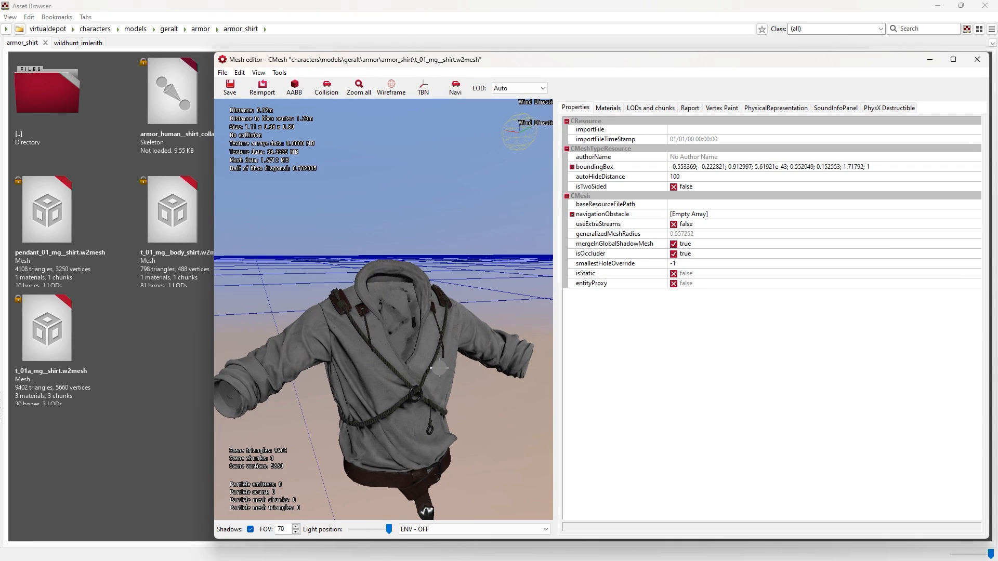
right_click_drag(428, 392, 427, 451)
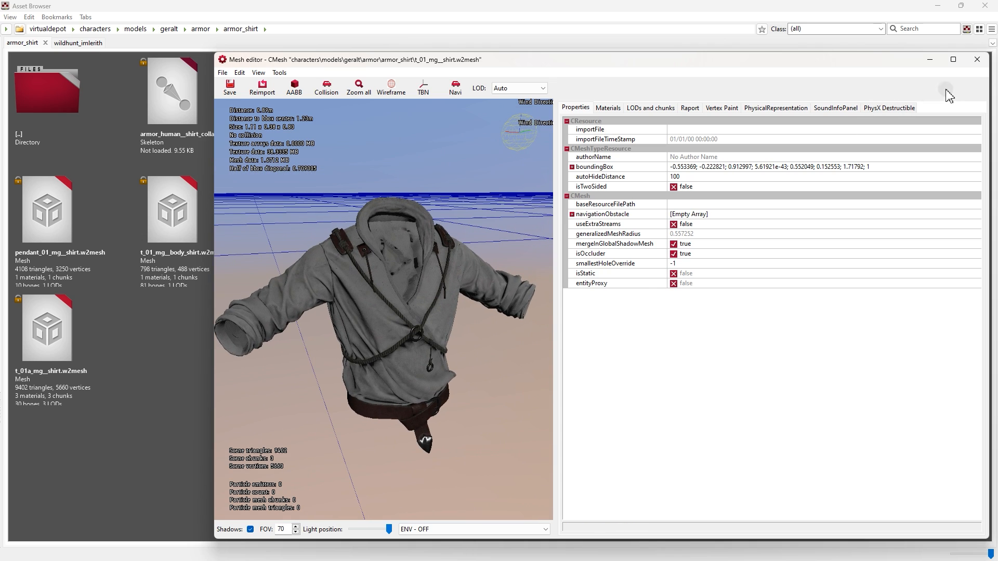
left_click(977, 60)
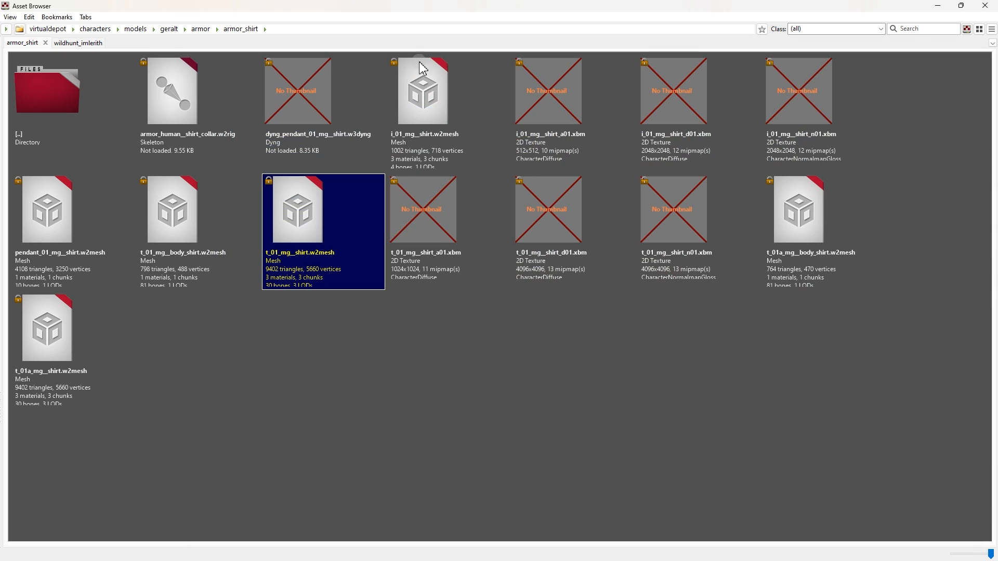
Preview the body_01_mw__imlerith.w2mesh mesh from the wildhunt_imlerith model folder.
left_click(88, 43)
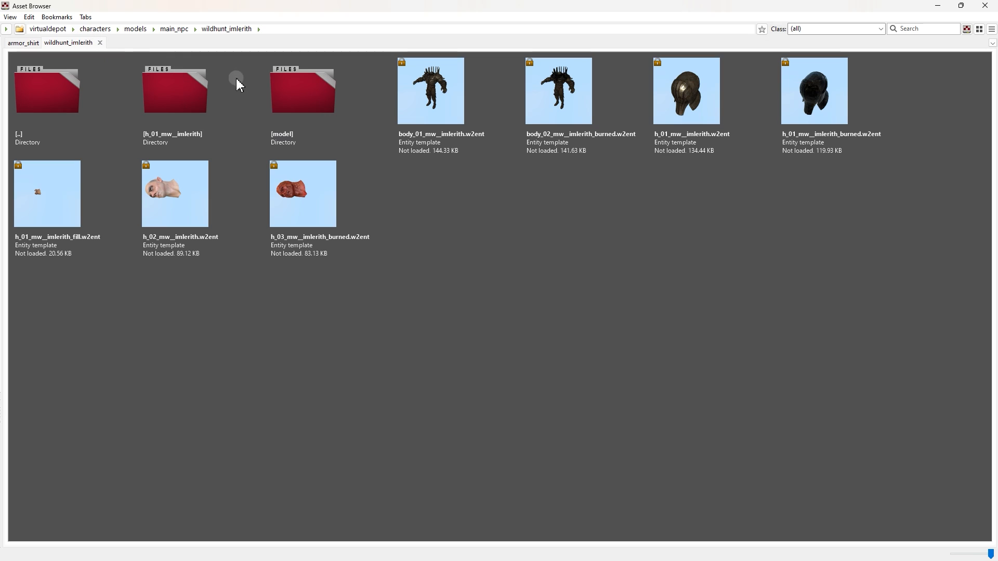
double_click(300, 88)
left_click(466, 91)
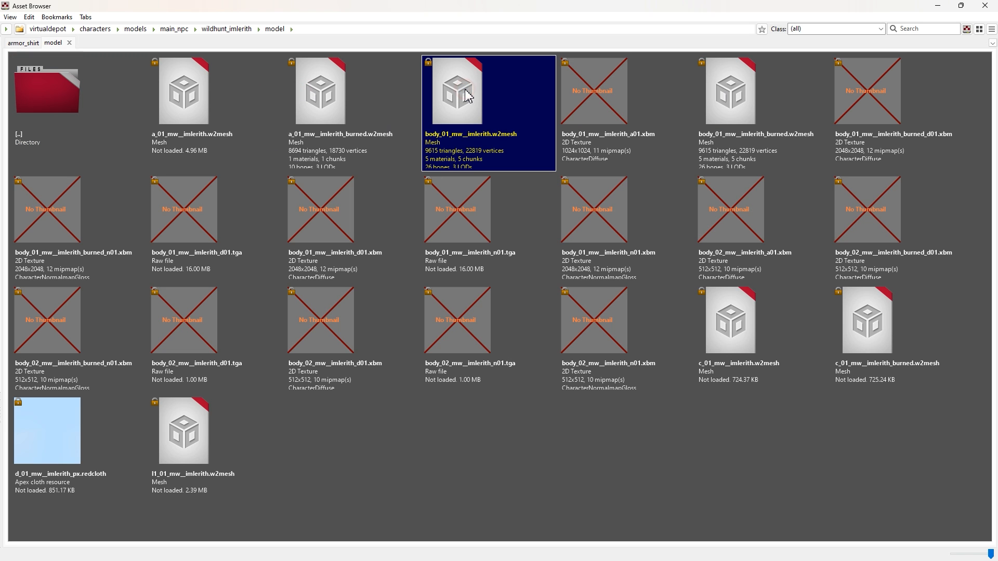
double_click(465, 92)
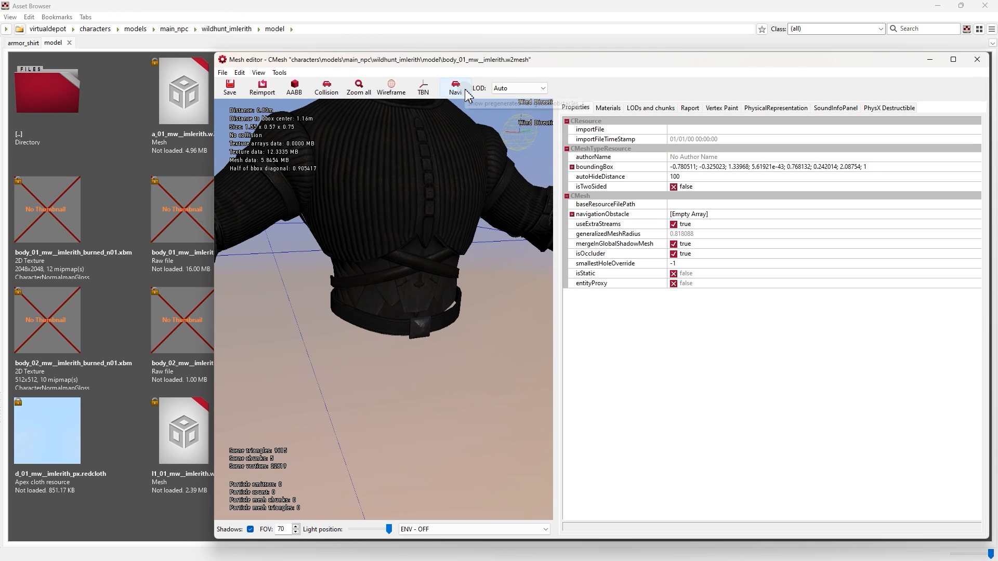
left_click_drag(384, 291, 385, 355)
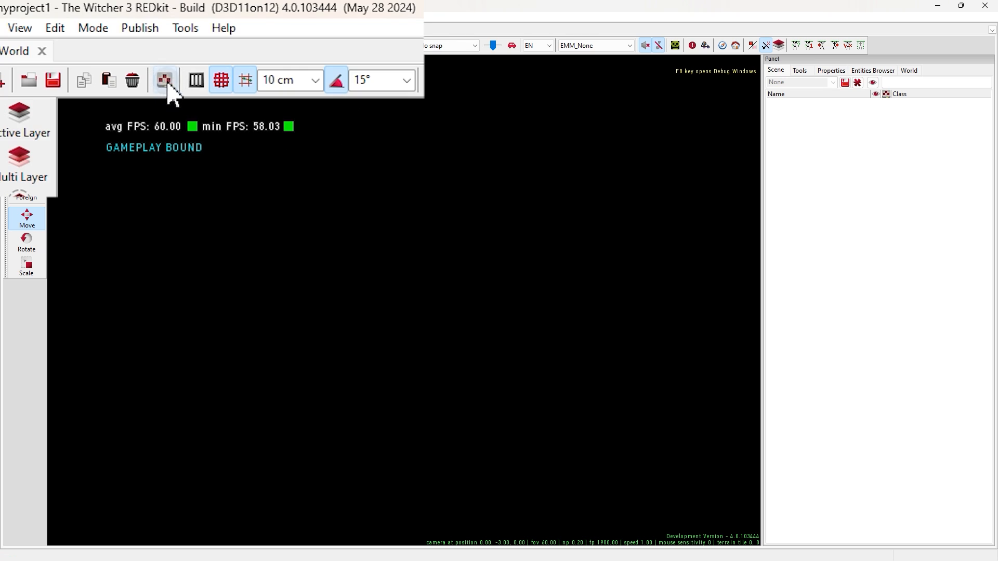
Open the asset browser and go to the characters\models\main_npc\wildhunt_imlerith\model folder.
left_click(165, 81)
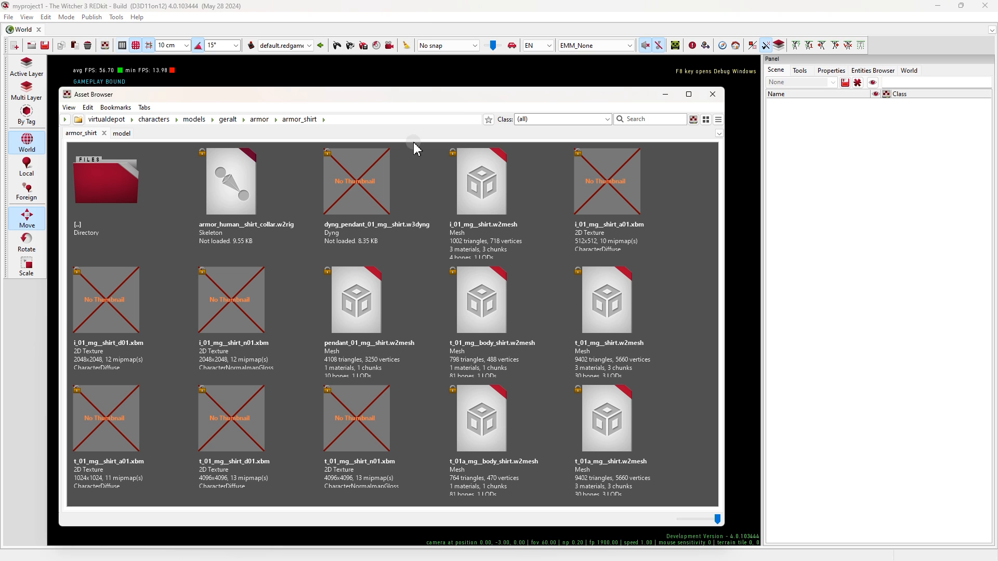
left_click(124, 134)
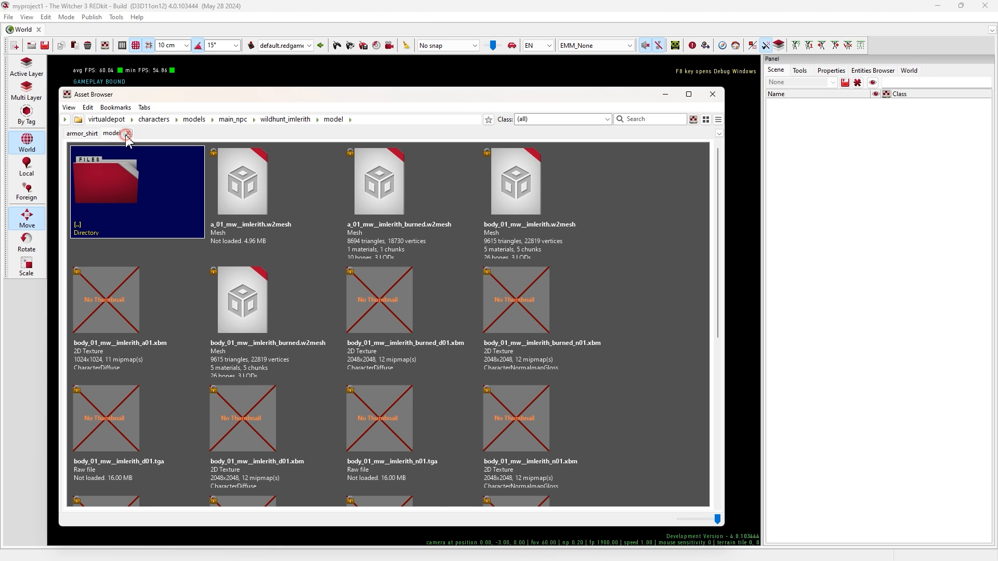
double_click(133, 191)
left_click(391, 208)
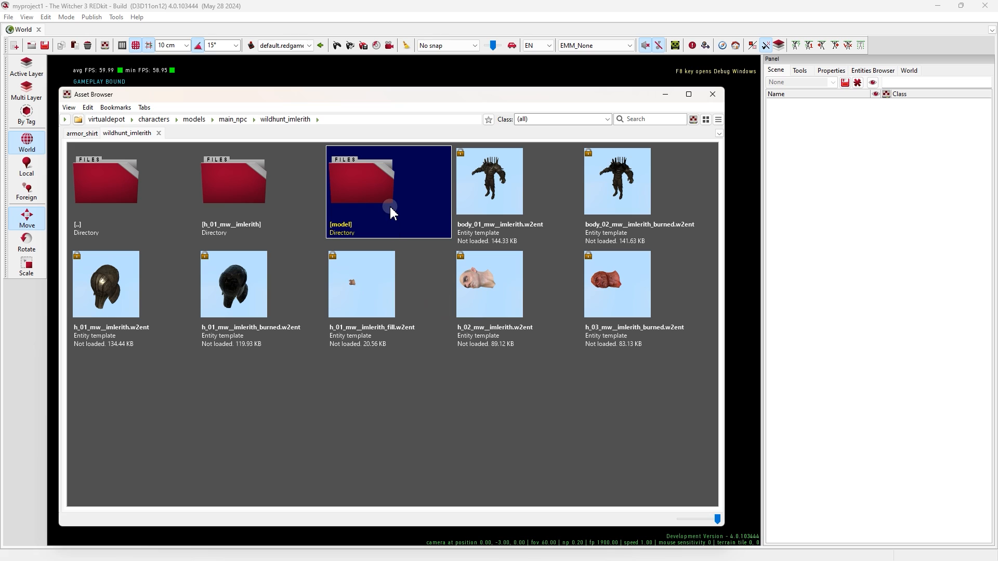
double_click(392, 209)
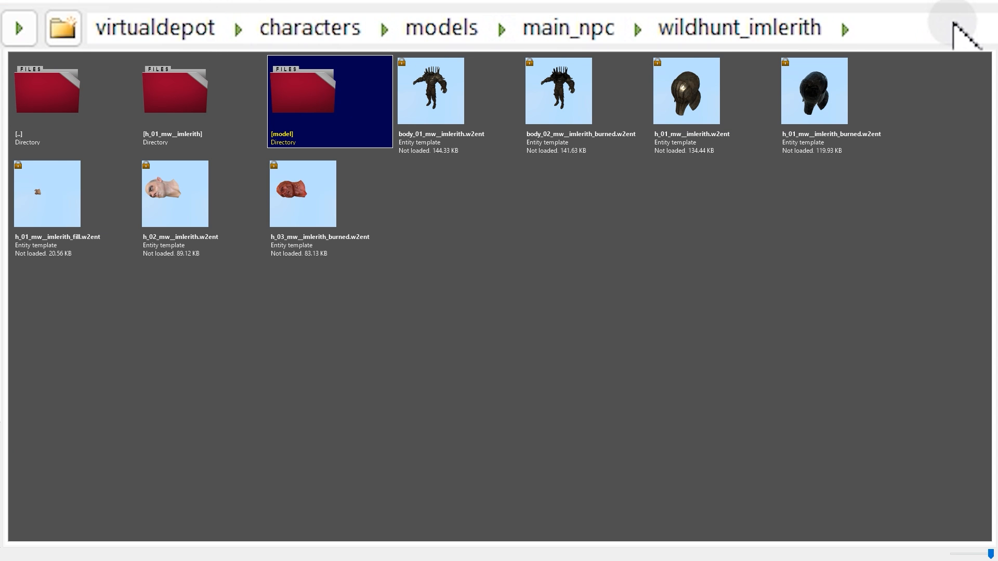
double_click(318, 74)
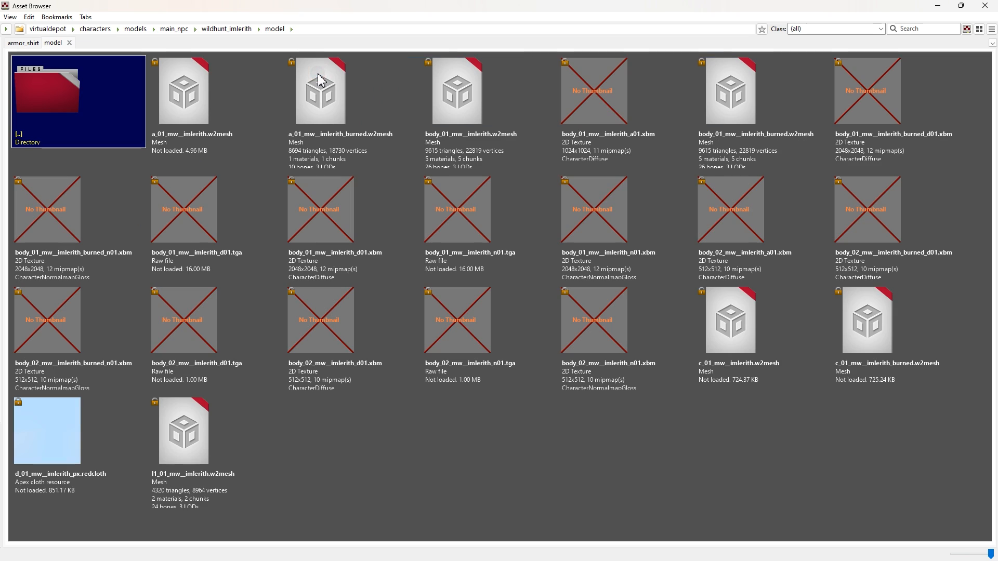
Inspect the body_01_mw__imlerith.w2mesh and l1_01_mw__imlerith.w2mesh meshes in the mesh editor, then close it.
double_click(449, 109)
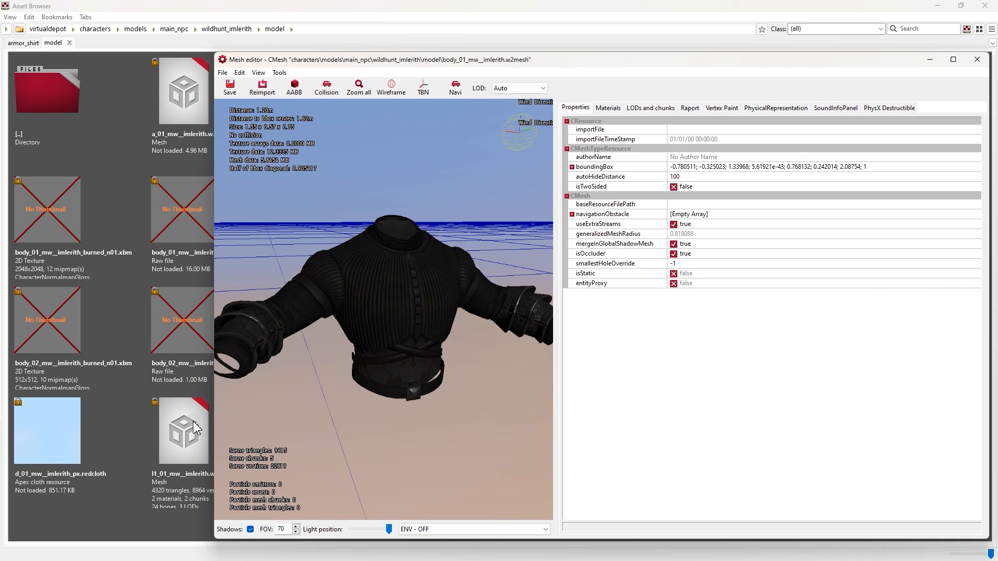
double_click(194, 428)
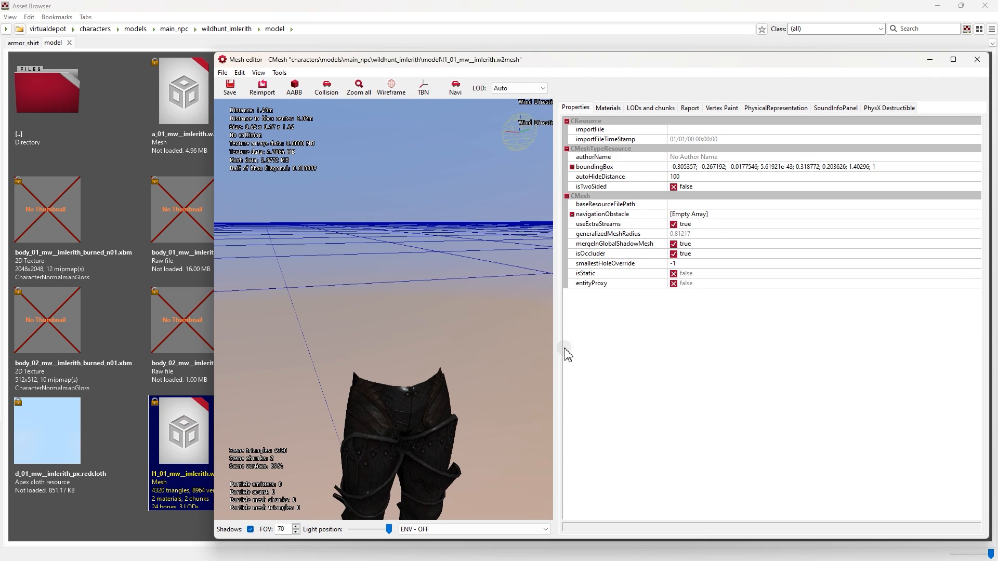
left_click(977, 59)
Export body_01_mw__imlerith.w2mesh as body_01_mw__imlerith.fbx in Autodesk fbx 2016 format to the Pictures\witcher Mesh folder.
left_click(496, 107)
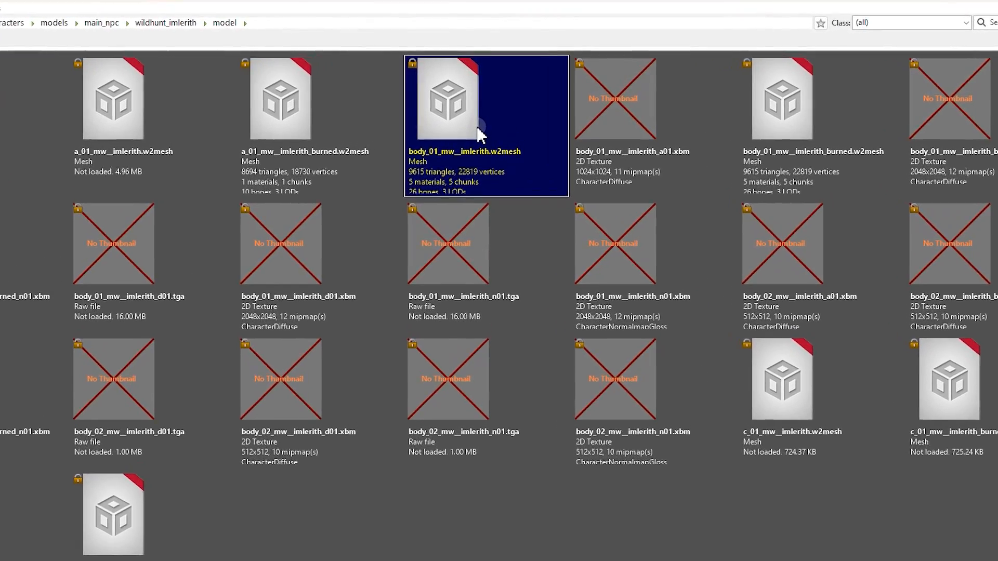
right_click(480, 136)
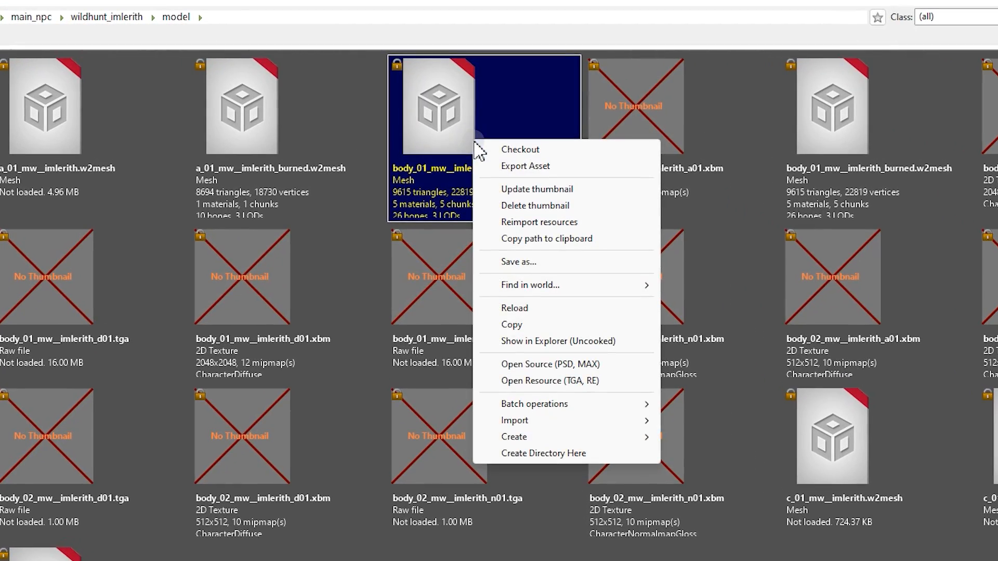
left_click(520, 167)
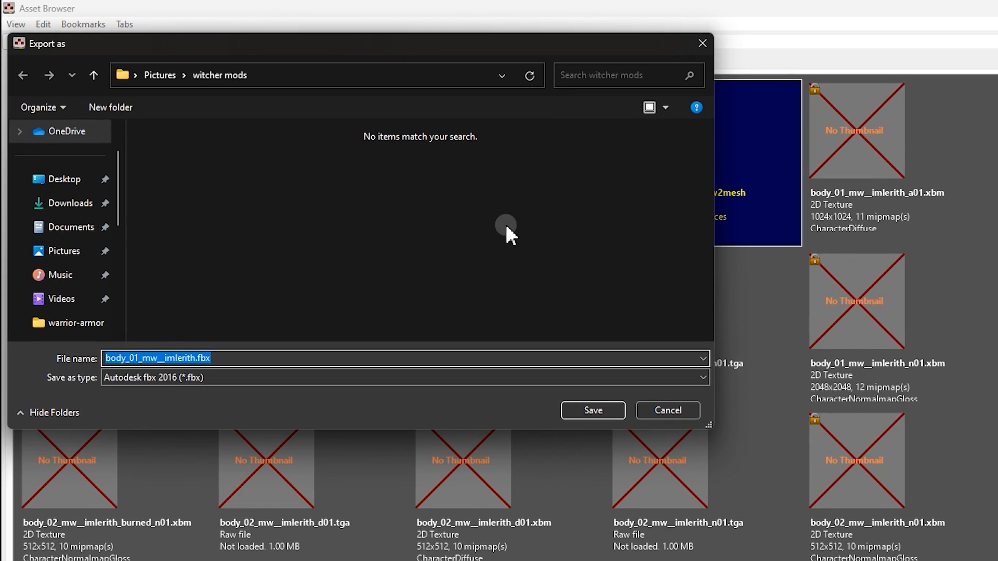
left_click(57, 251)
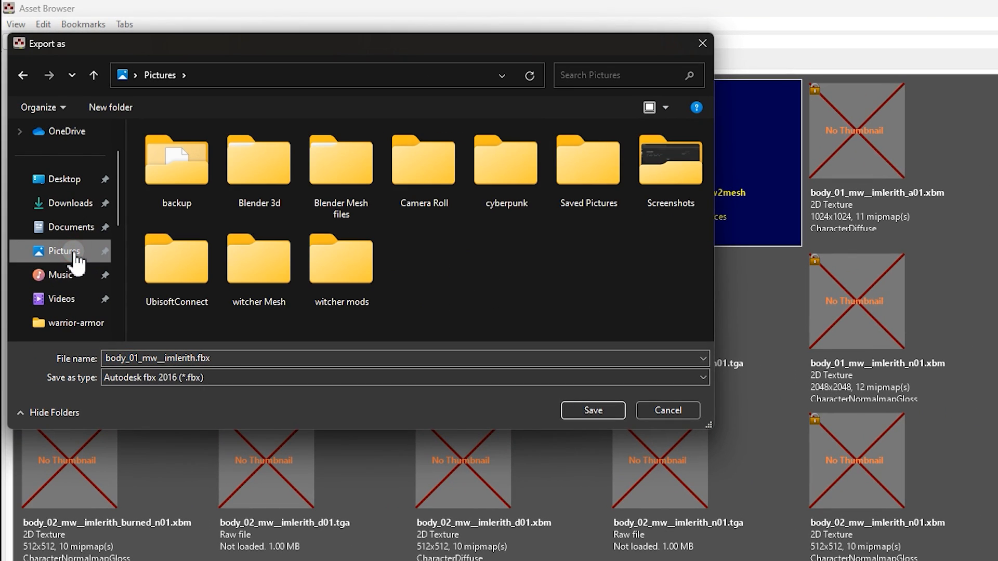
double_click(255, 258)
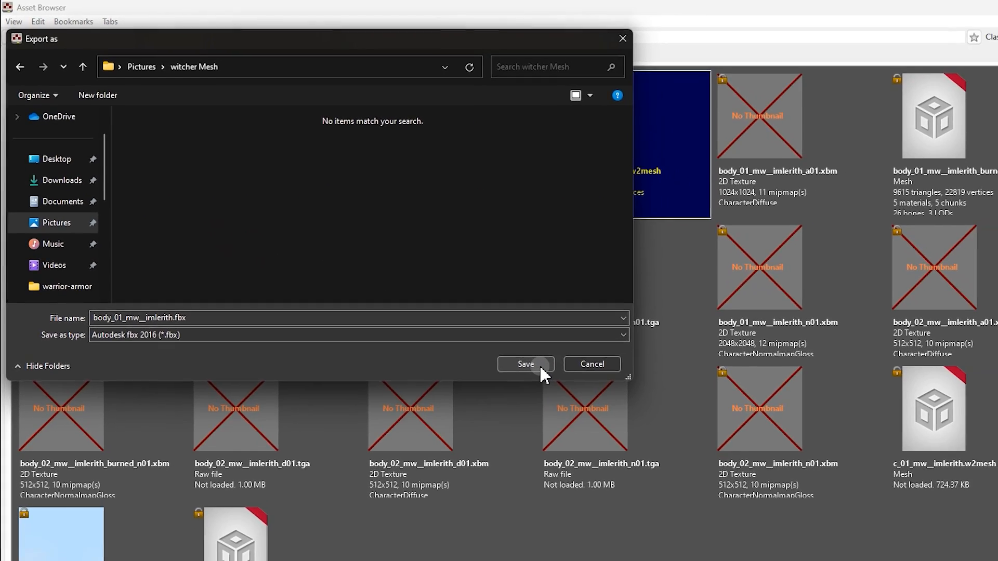
left_click(596, 412)
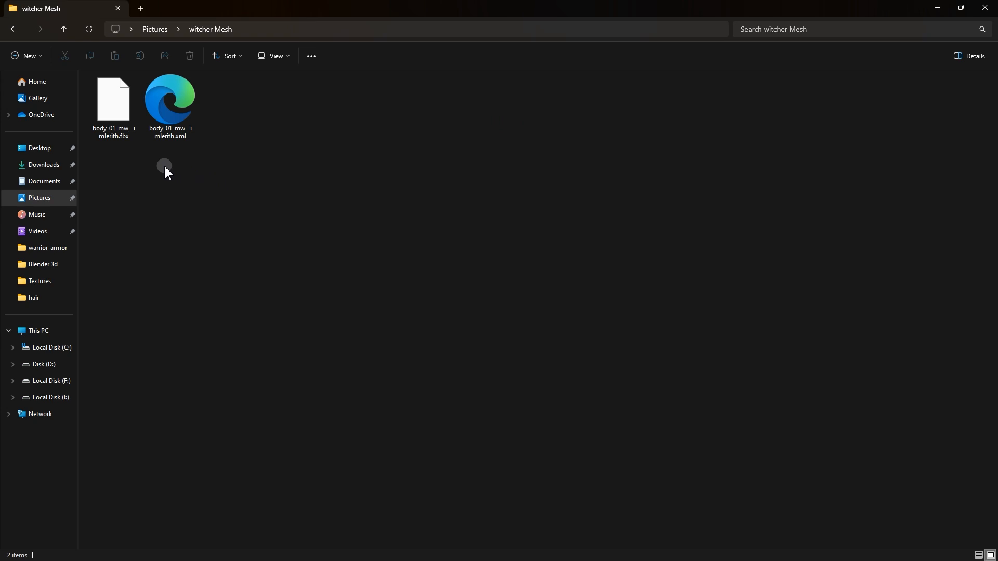
Check the exported body_01_mw__imlerith FBX and XML files in the witcher Mesh folder.
left_click(130, 133)
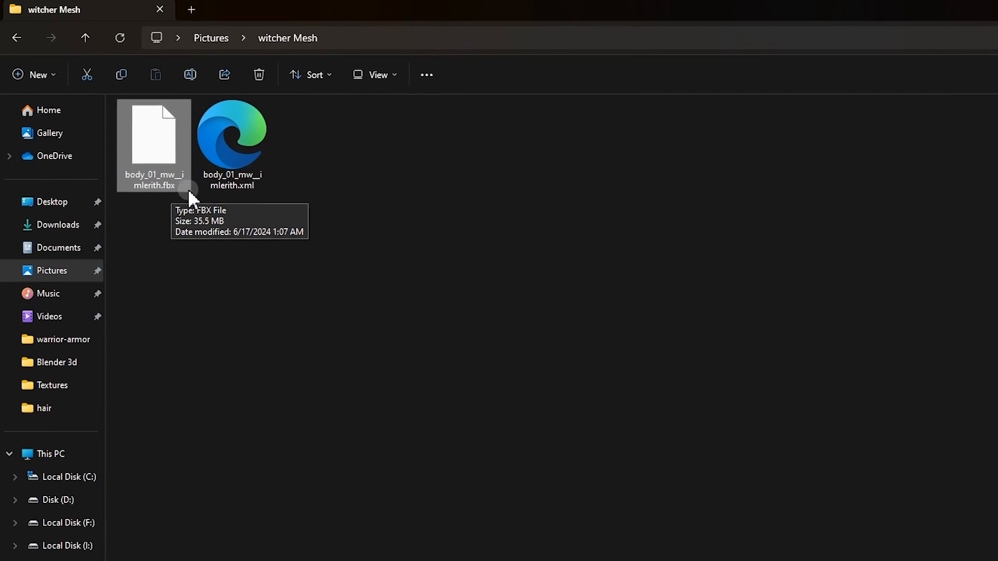
left_click(235, 185)
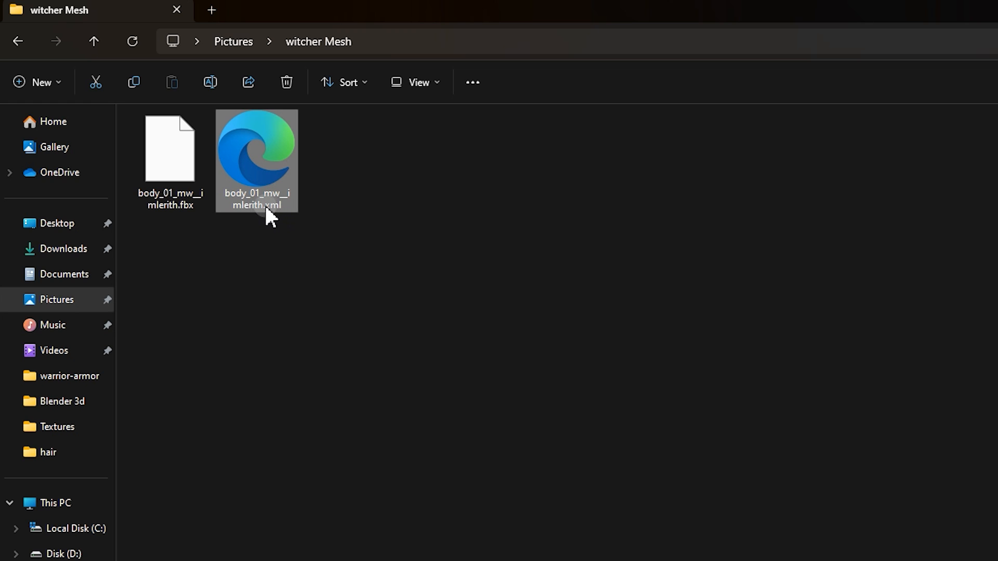
left_click(391, 203)
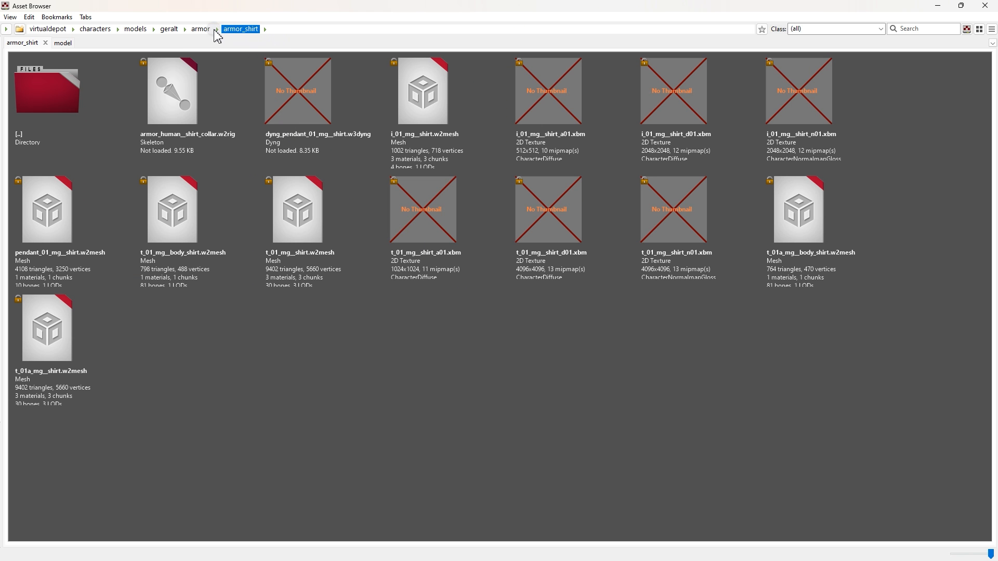
Review the t_01_mg__shirt.w2mesh shirt in Geralt's armor_shirt folder and close the mesh editor.
double_click(297, 211)
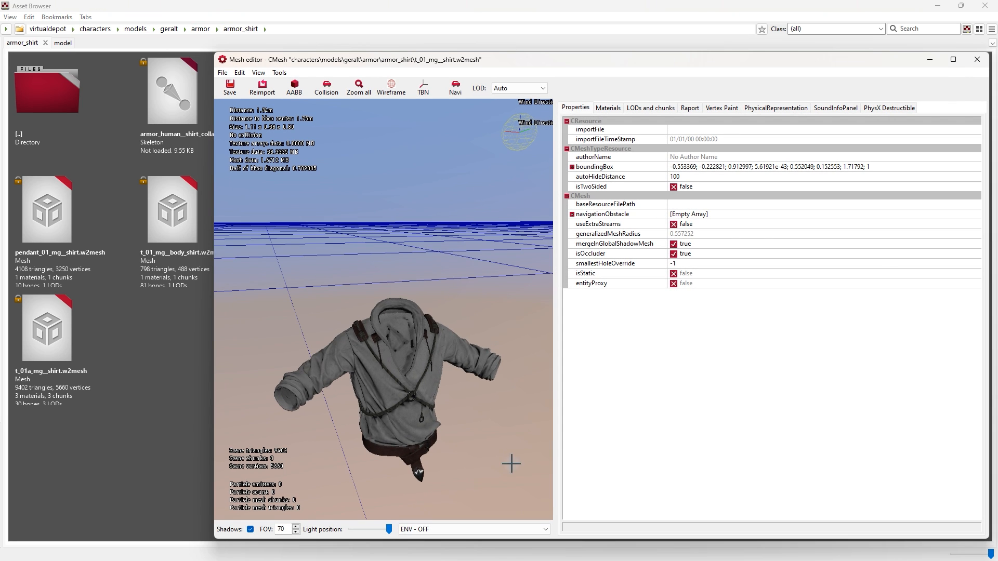
left_click(977, 59)
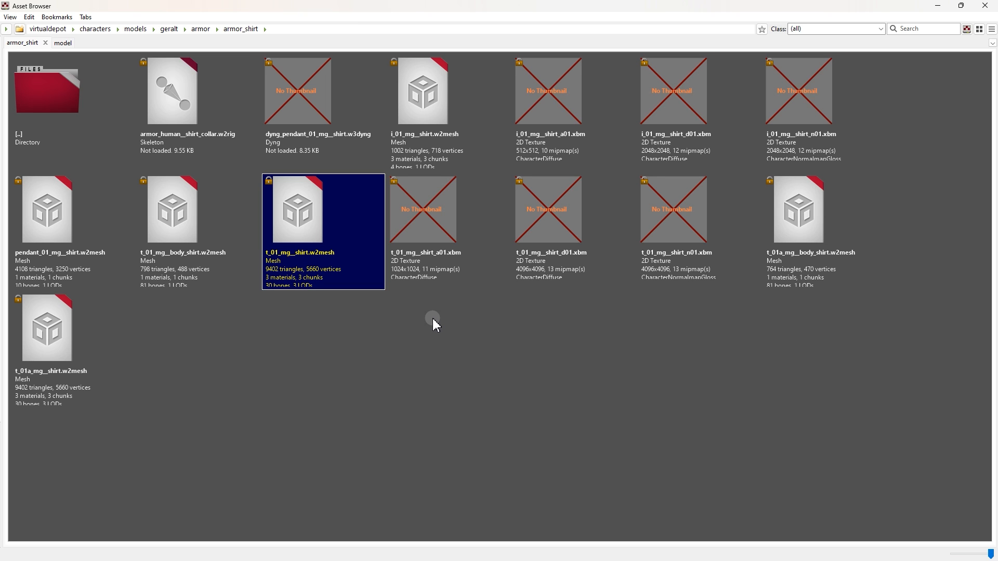
Start a mesh import into the armor_shirt folder, choosing body_01_mw__imlerith.fbx from Pictures\witcher Mesh as the source.
right_click(433, 318)
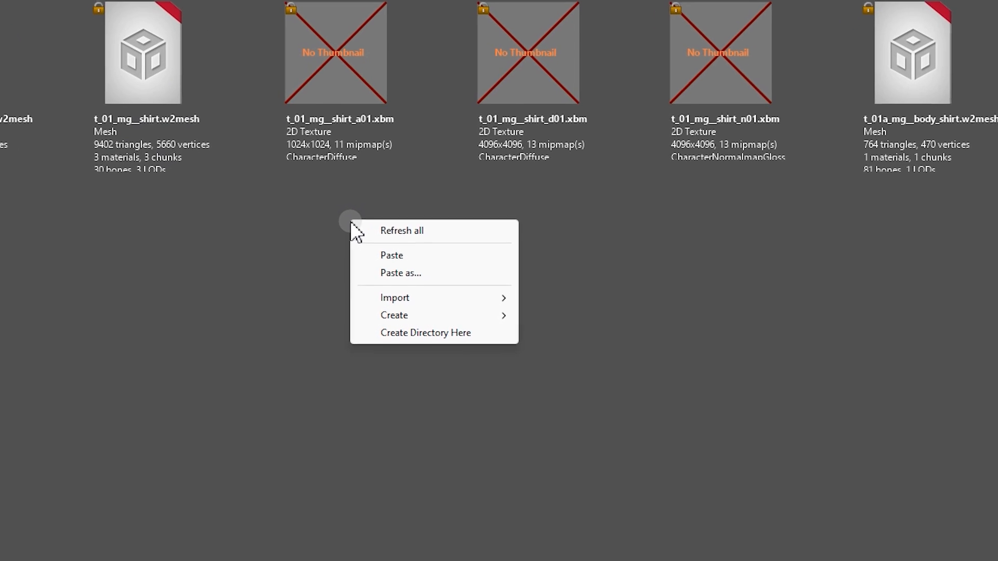
mouse_move(409, 318)
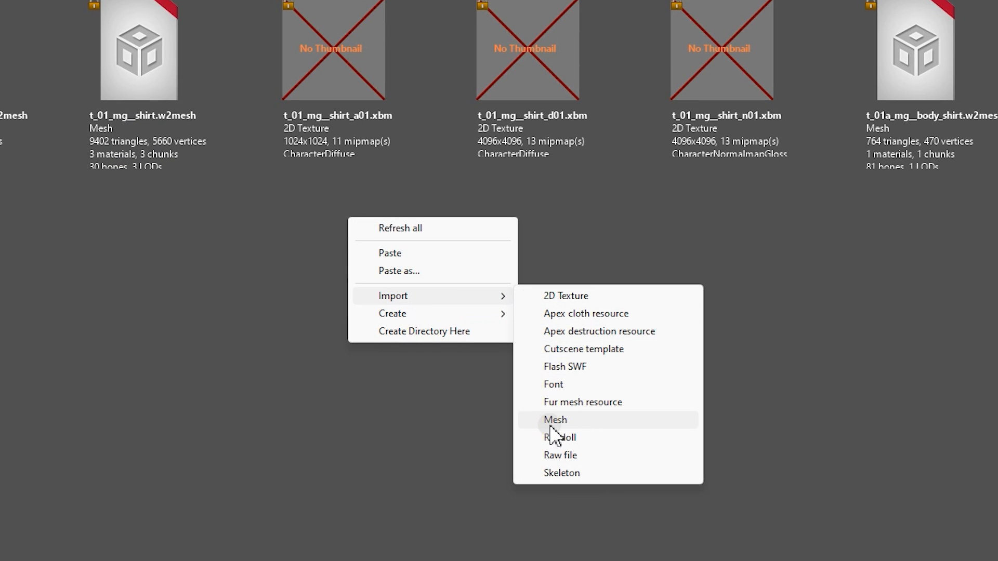
left_click(577, 420)
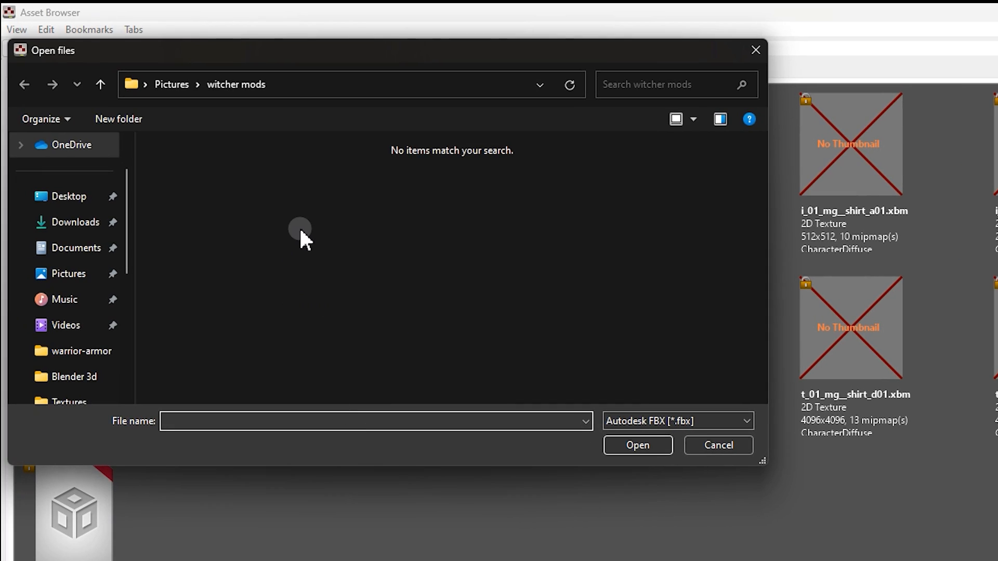
left_click(57, 274)
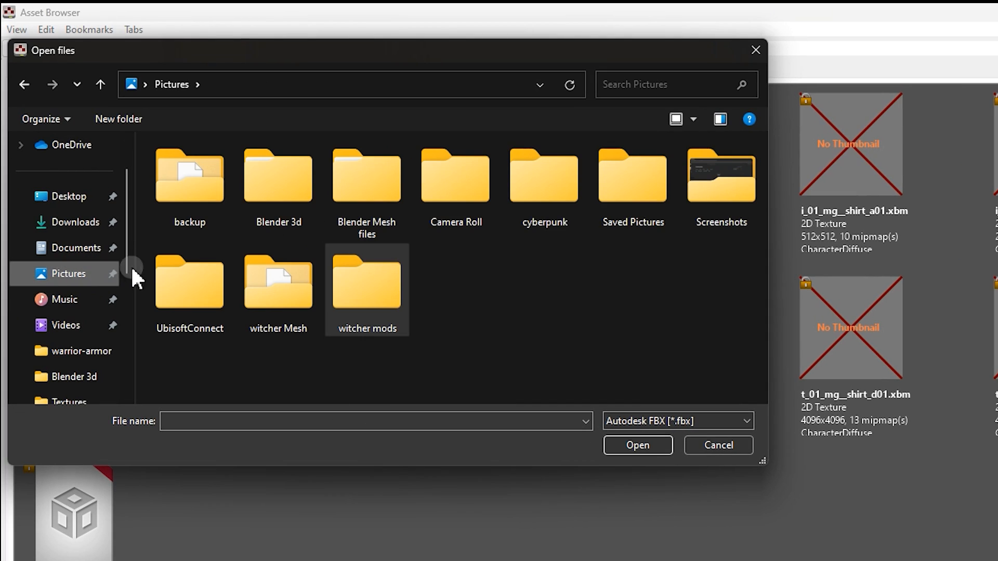
double_click(270, 277)
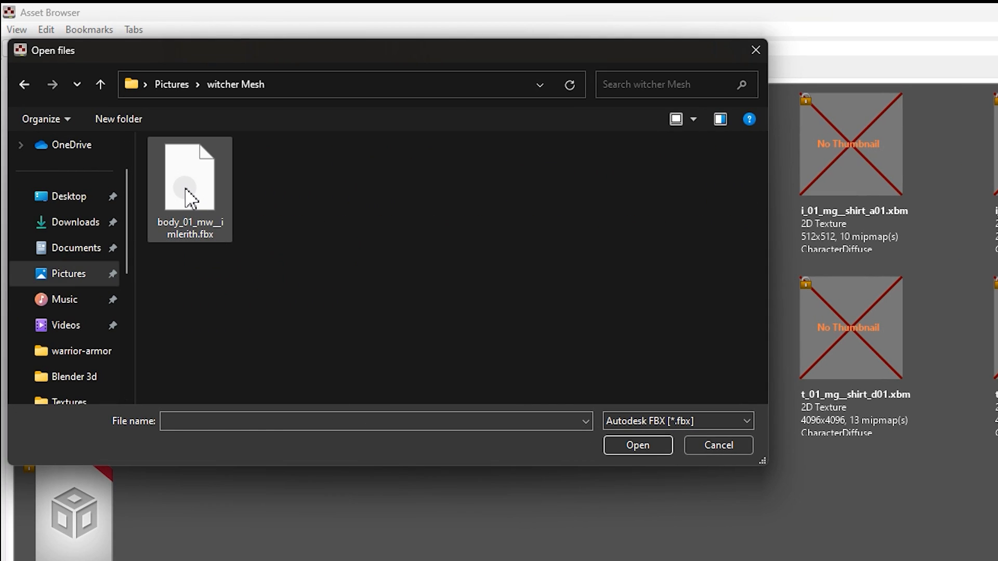
left_click(190, 199)
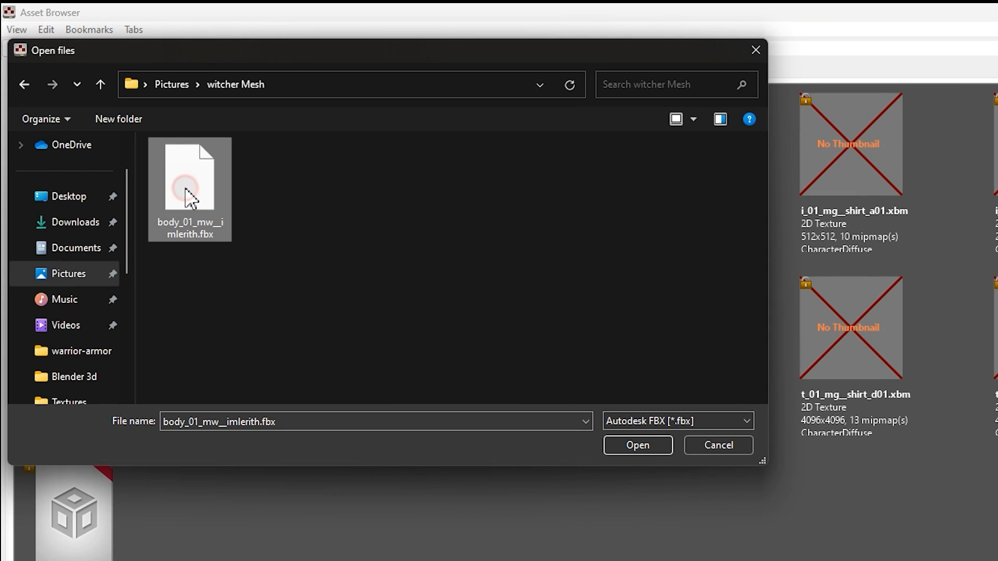
left_click(618, 446)
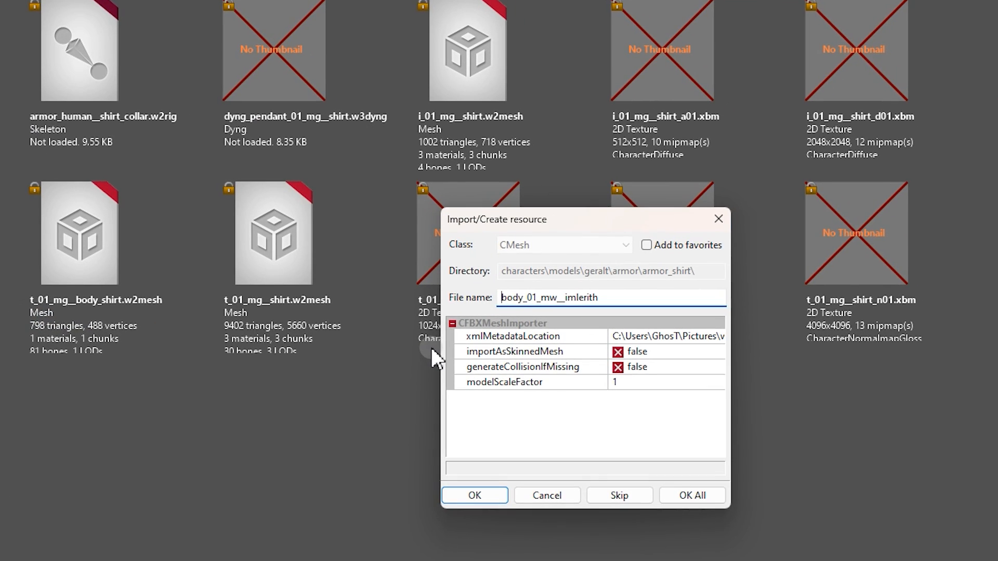
Set the imported mesh's file name to t_01_mg__shirt, matching the existing shirt mesh.
left_click_drag(619, 295, 498, 291)
key("BackSpace")
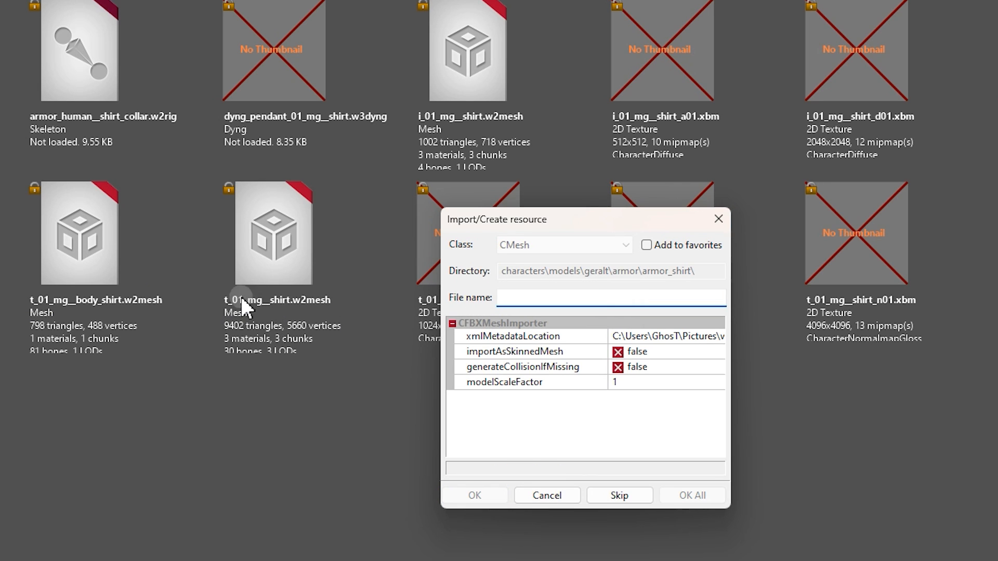
type("t_01_mg__shirt")
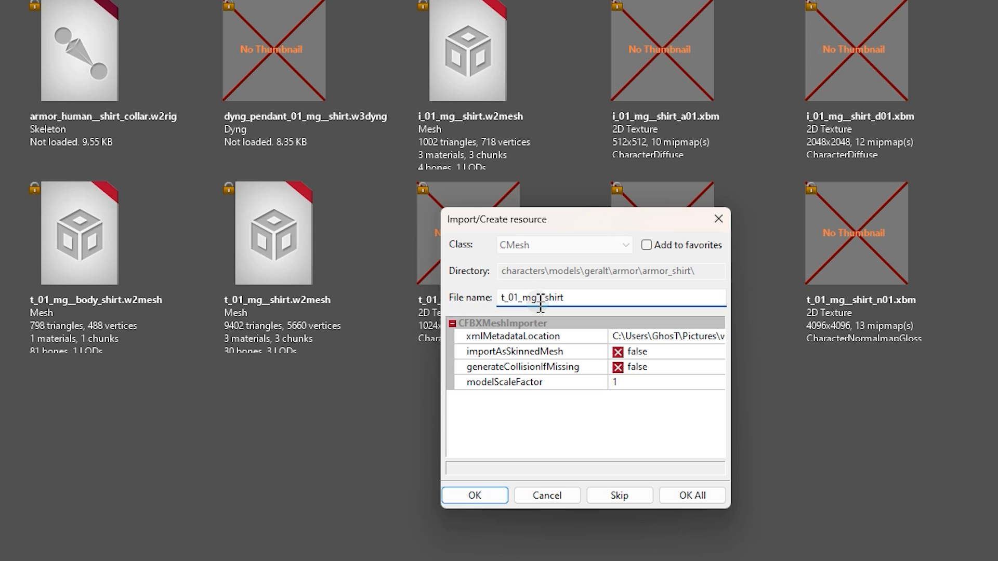
Set xmlMetadataLocation to body_01_mw__imlerith.xml in the Pictures\witcher Mesh folder.
left_click(649, 336)
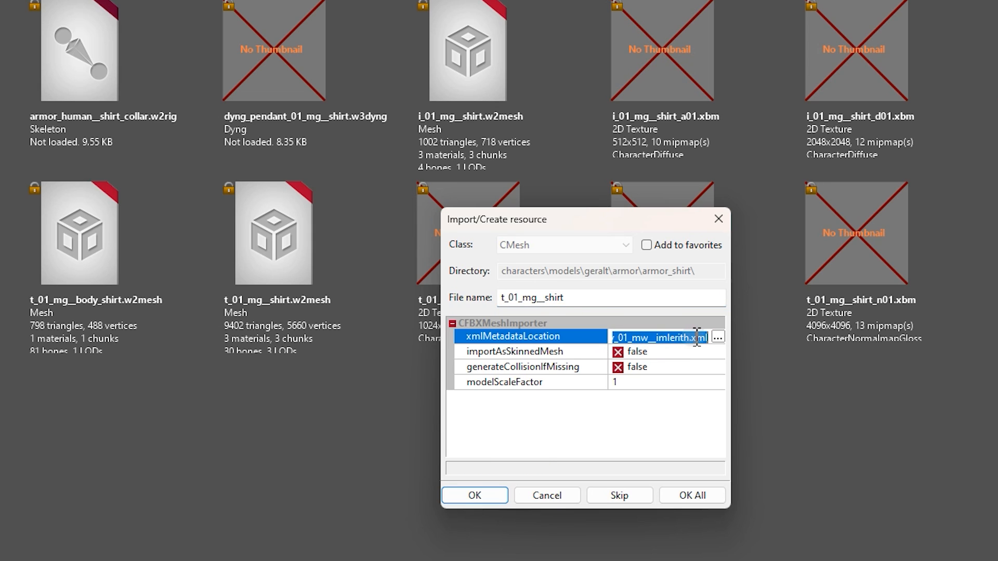
left_click(717, 337)
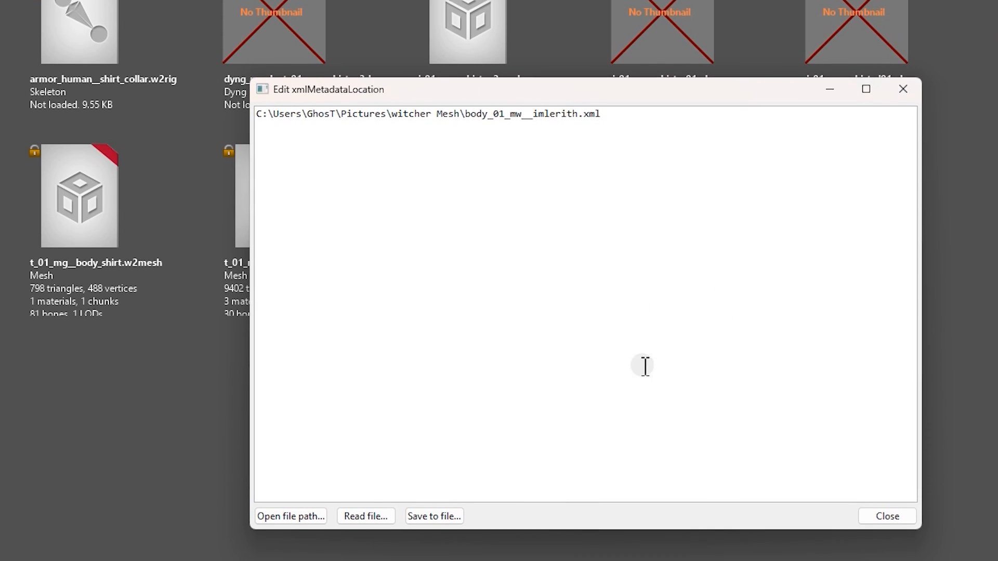
left_click(301, 506)
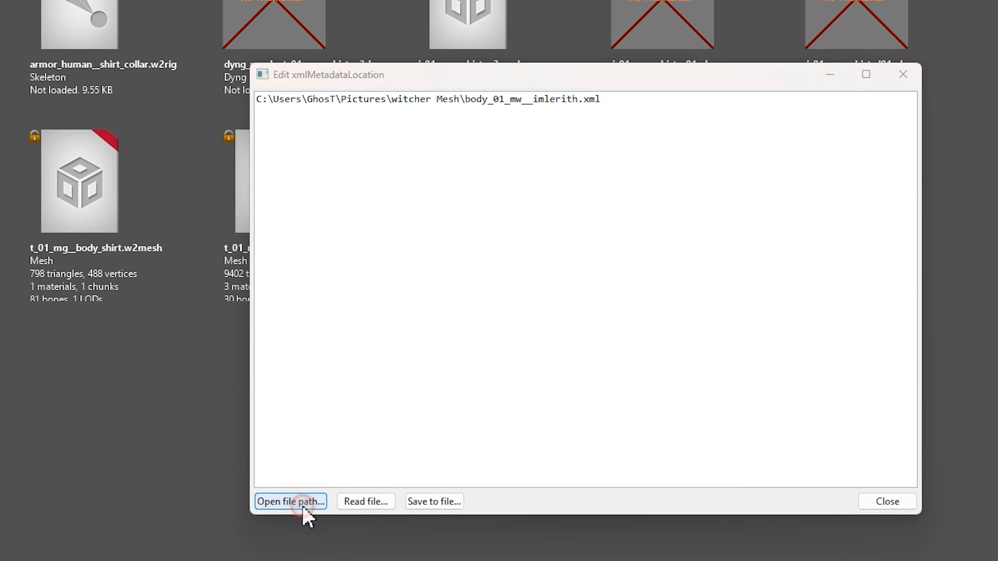
left_click(407, 288)
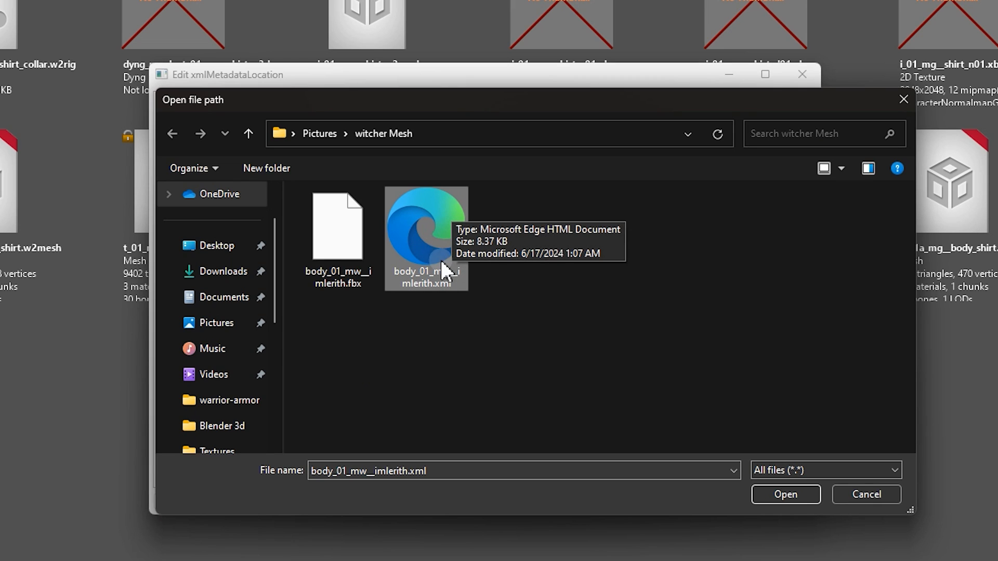
left_click(777, 497)
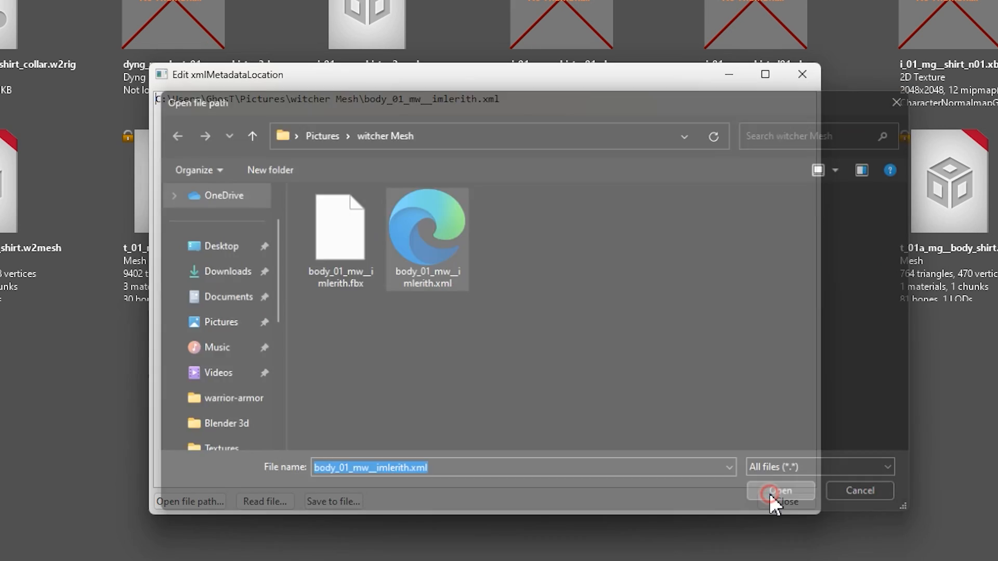
left_click(784, 502)
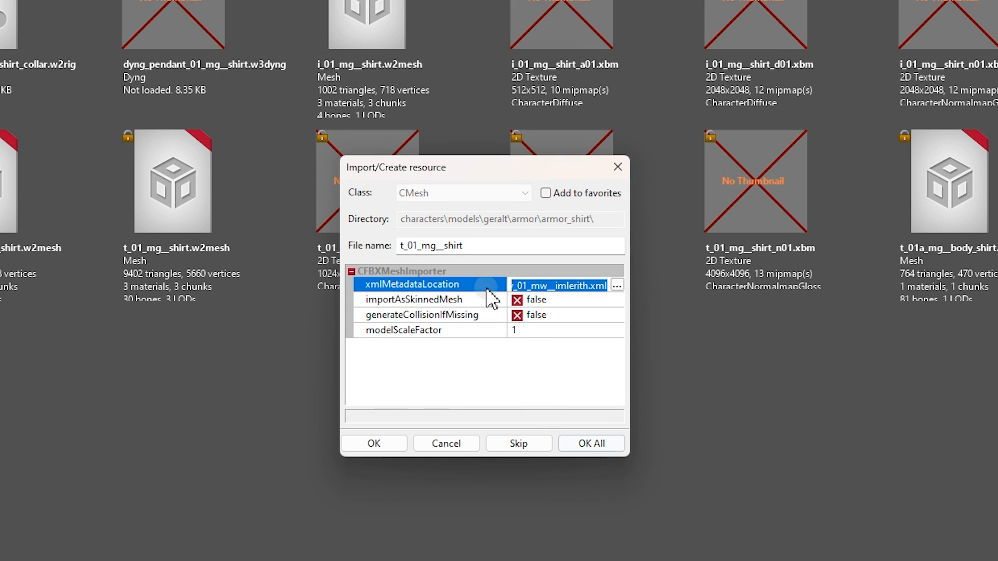
Run the import over t_01_mg__shirt.w2mesh, checking the file out and cancelling material assignment, and open the resulting mesh.
left_click(546, 248)
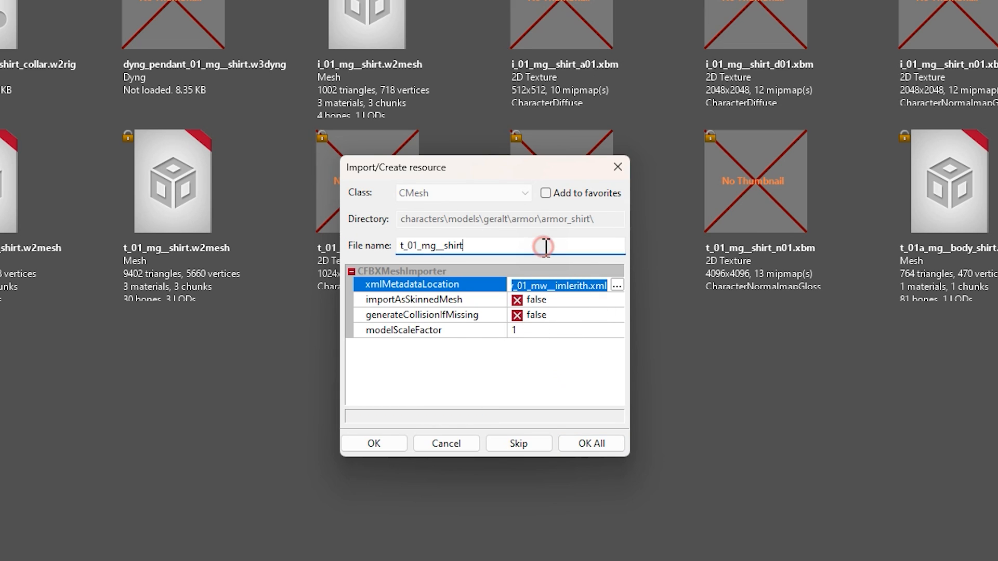
left_click(598, 443)
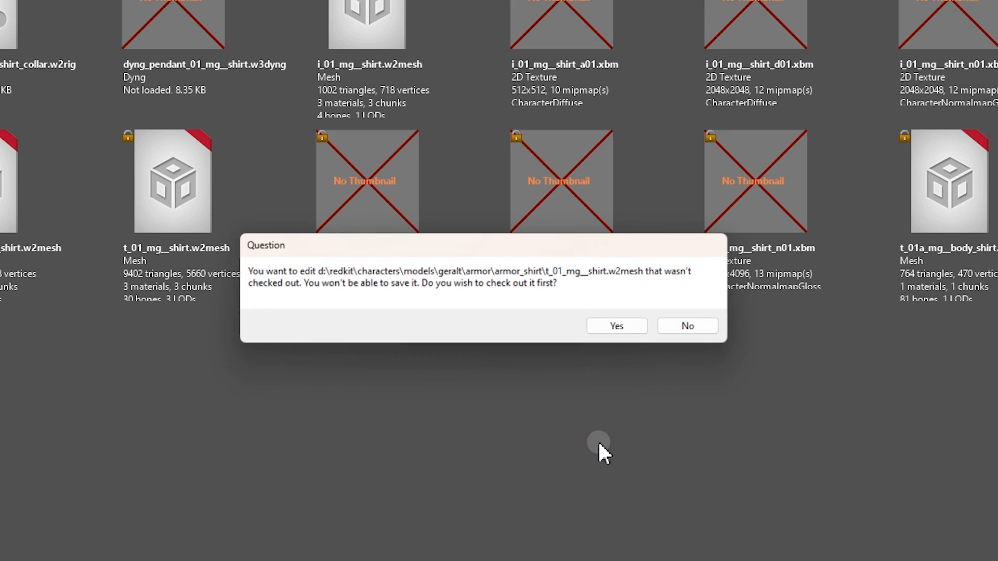
left_click(629, 328)
left_click(544, 359)
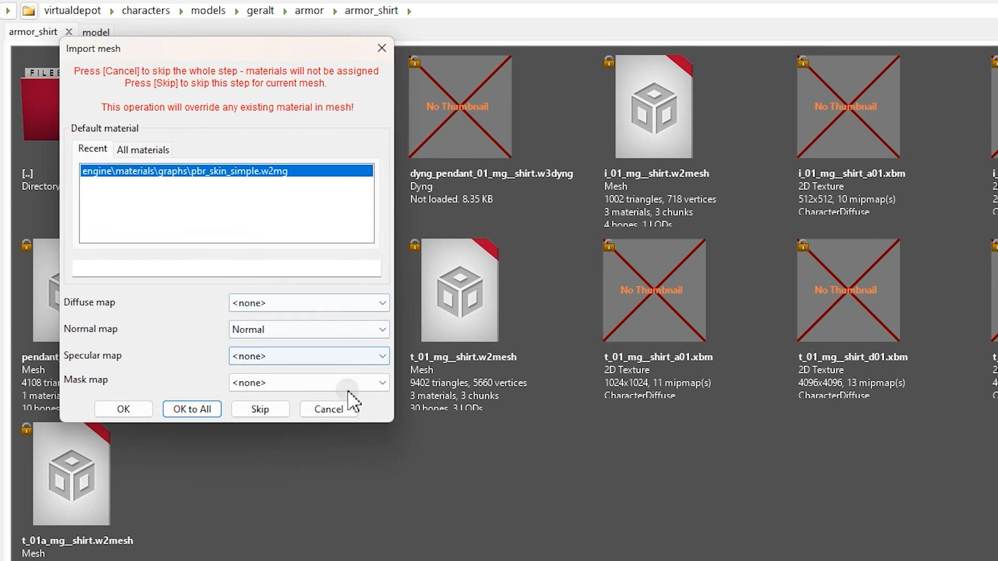
left_click(332, 408)
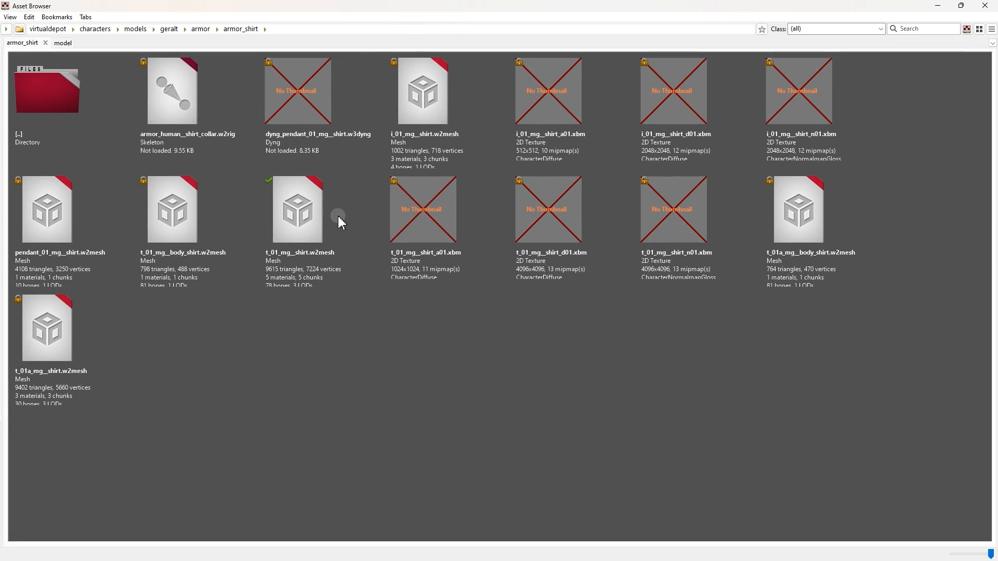
double_click(314, 217)
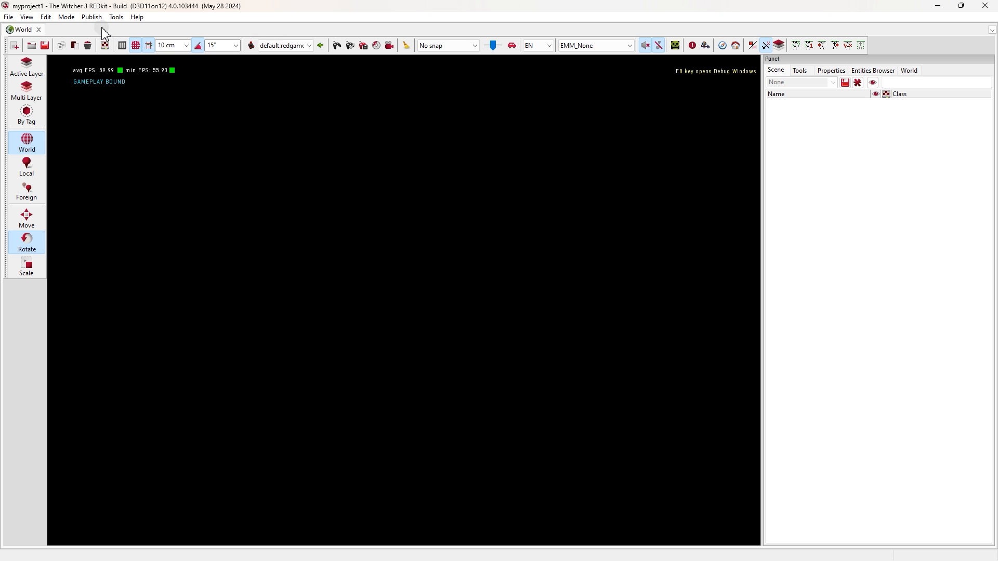
Save and publish the mod project with its existing basic information, cooking it and installing it to the game.
left_click(88, 17)
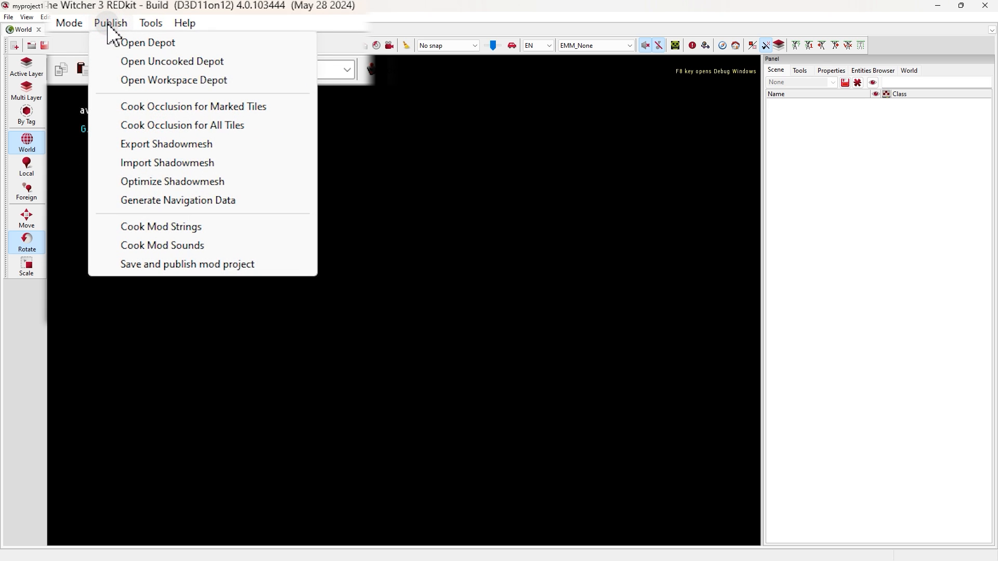
left_click(211, 266)
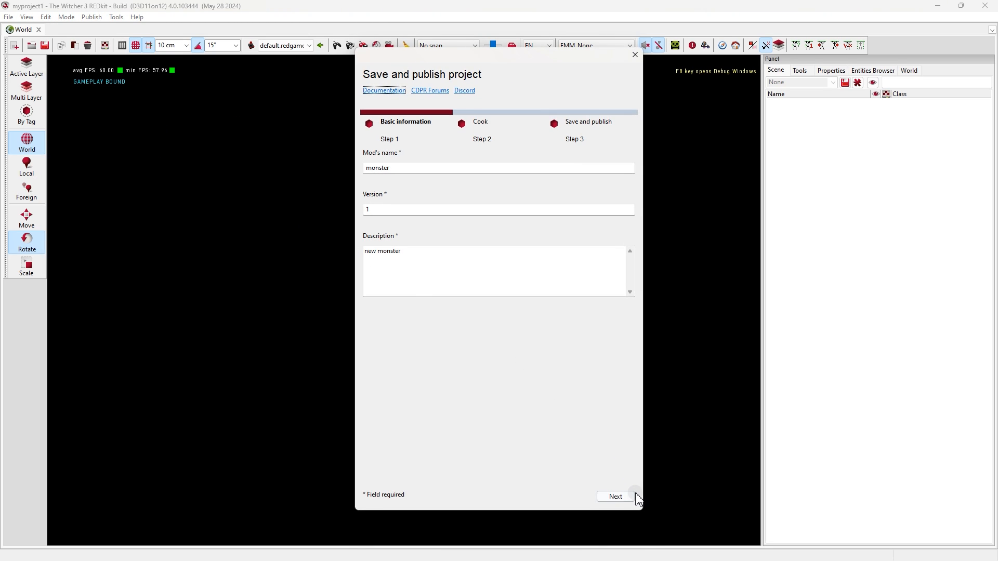
left_click(618, 497)
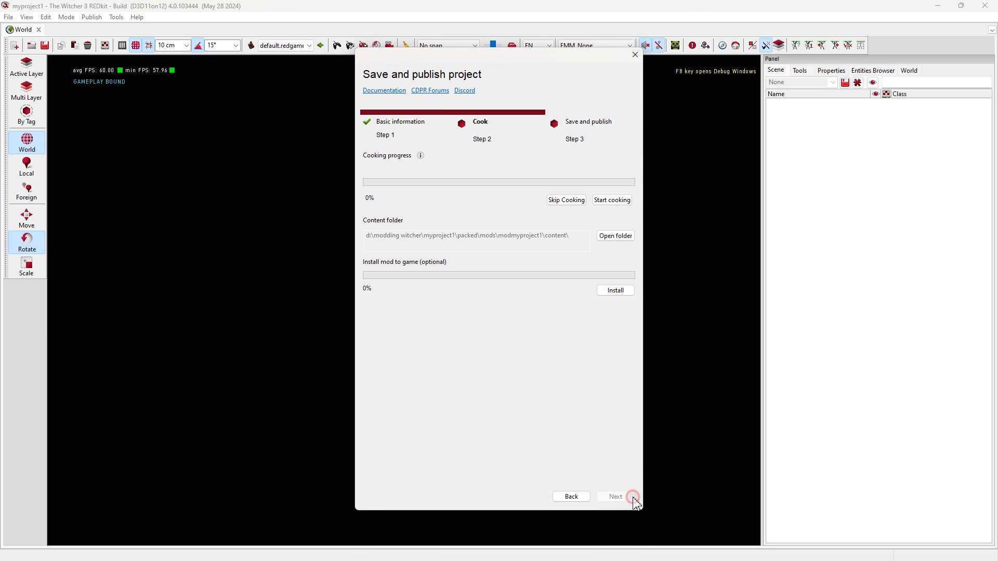
left_click(612, 201)
left_click(616, 327)
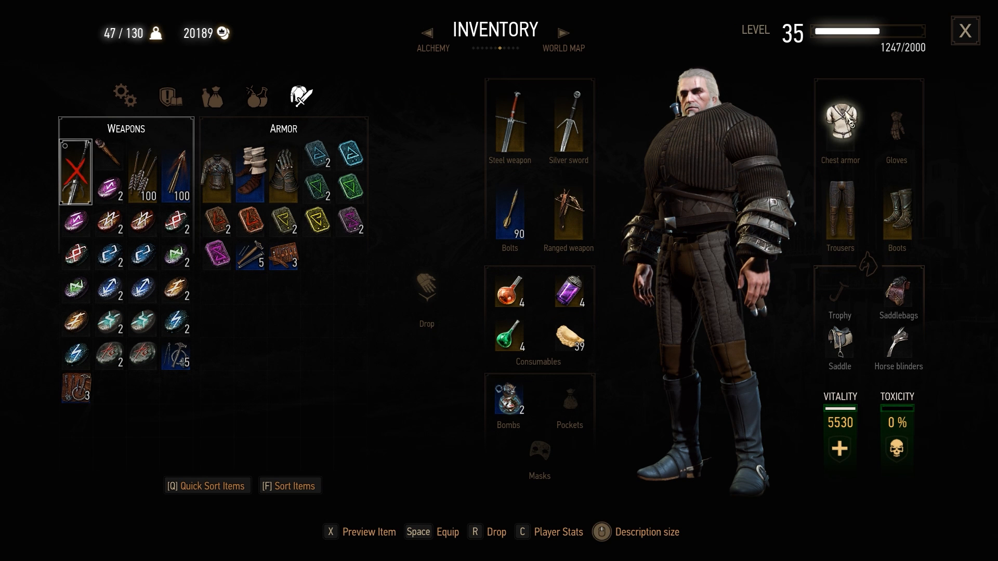
In The Witcher 3 inventory, unequip and re-equip the white shirt to check the replaced chest armor on Geralt.
double_click(846, 120)
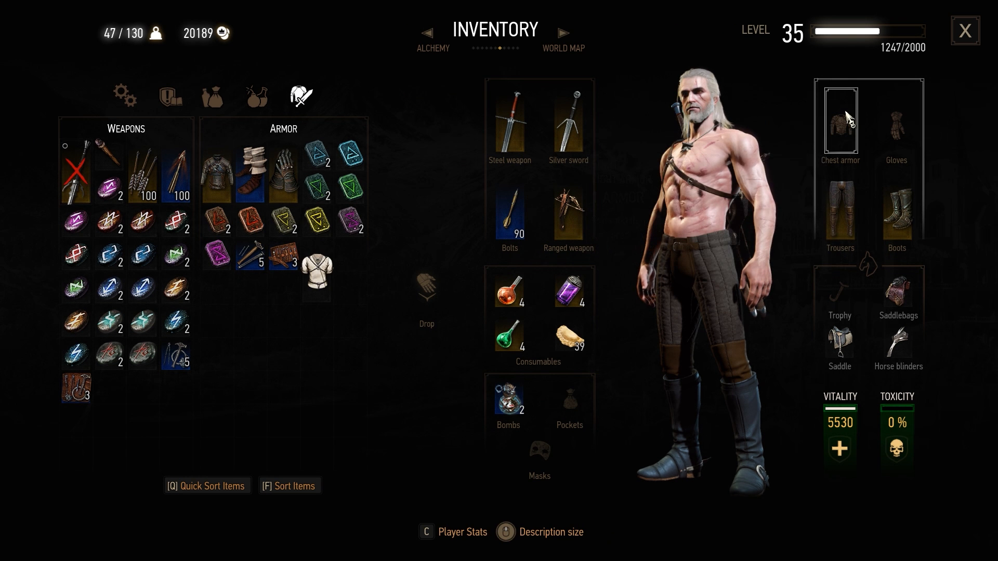
double_click(318, 270)
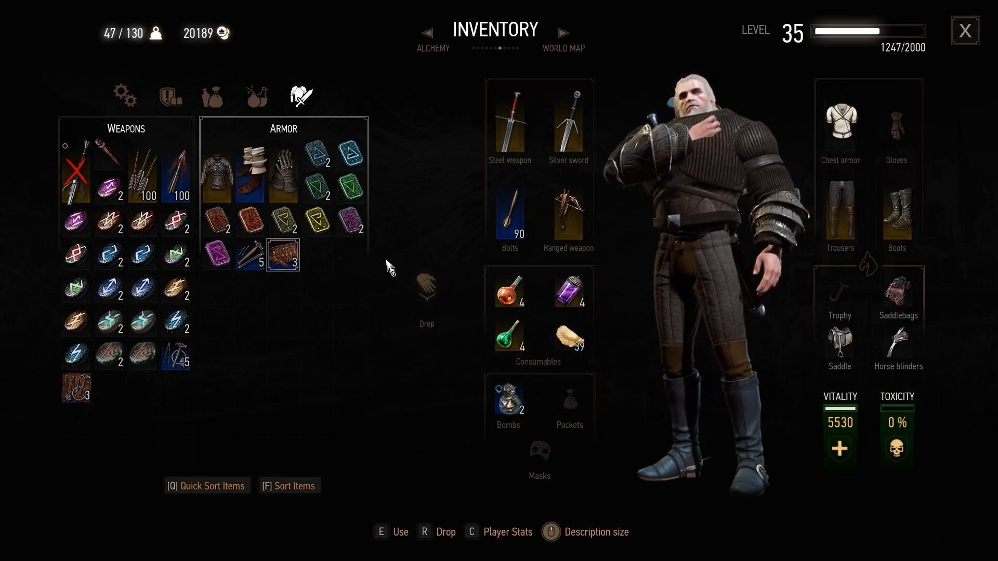
key("Escape")
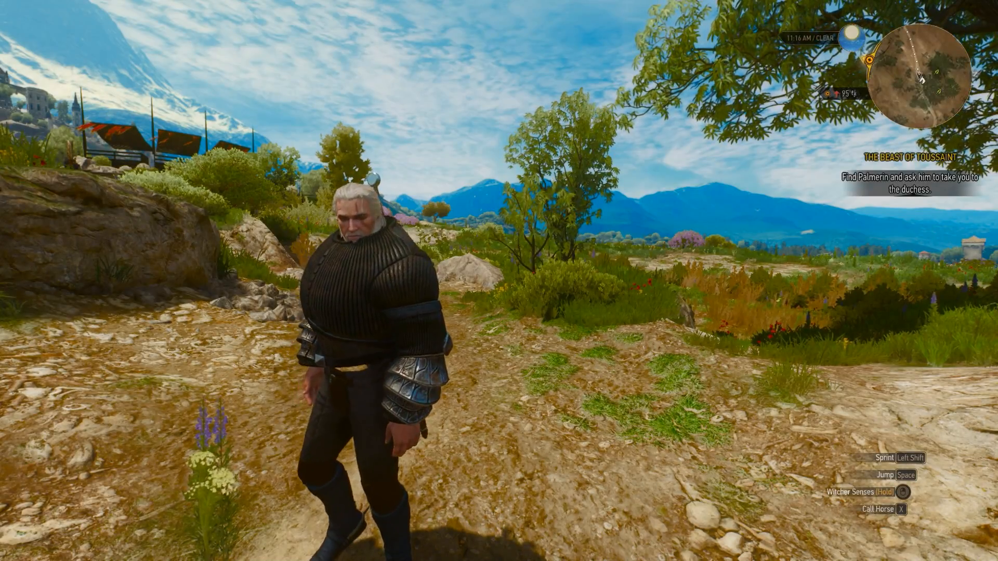
Walk Geralt around the game world and examine the replaced body armor from the front, side and back.
key("w")
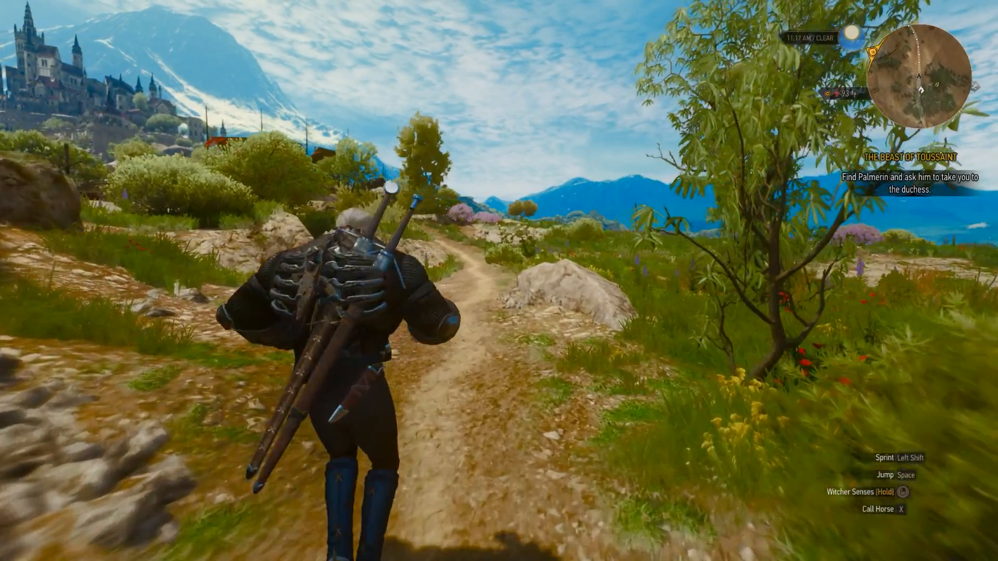
key("s")
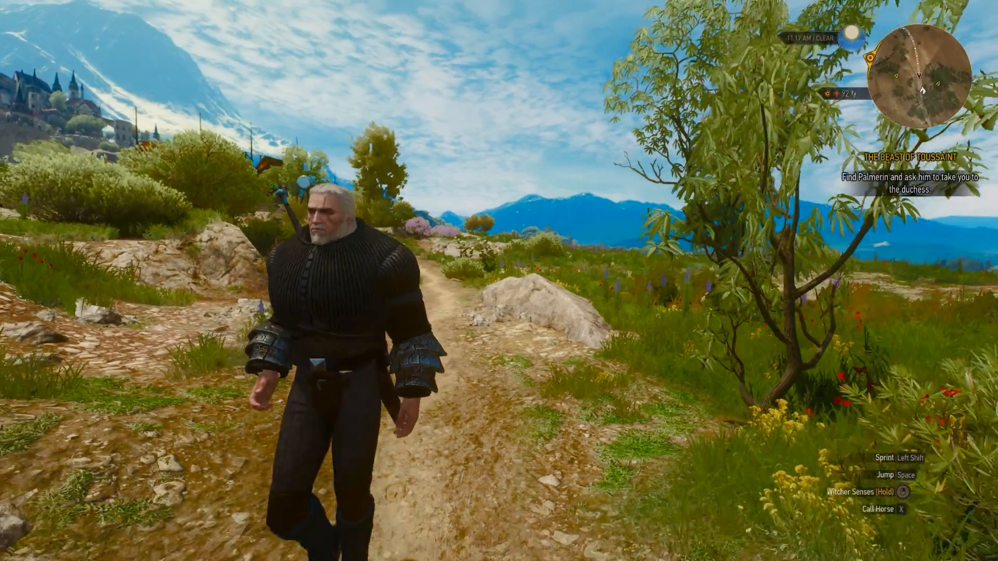
left_click(499, 280)
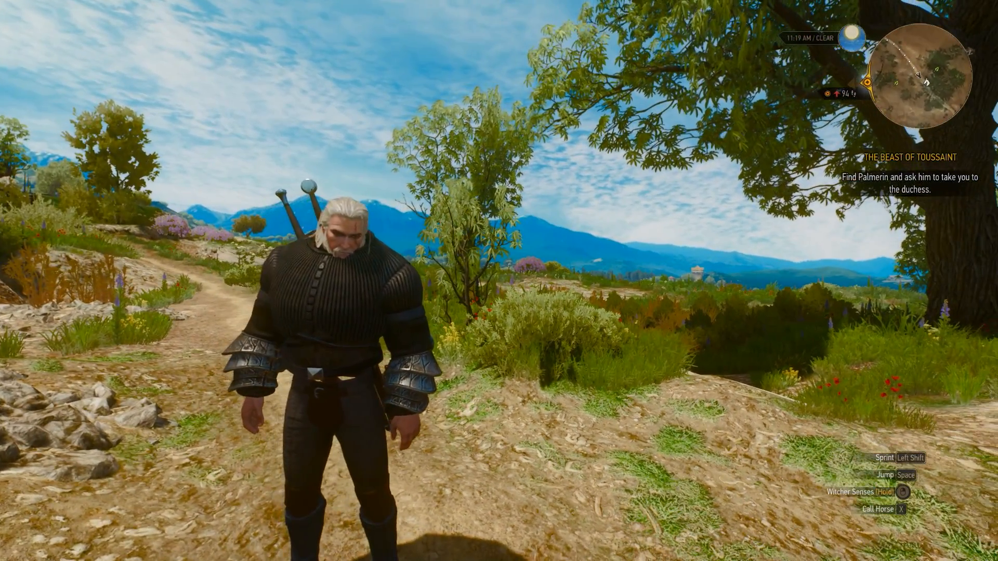
key("w")
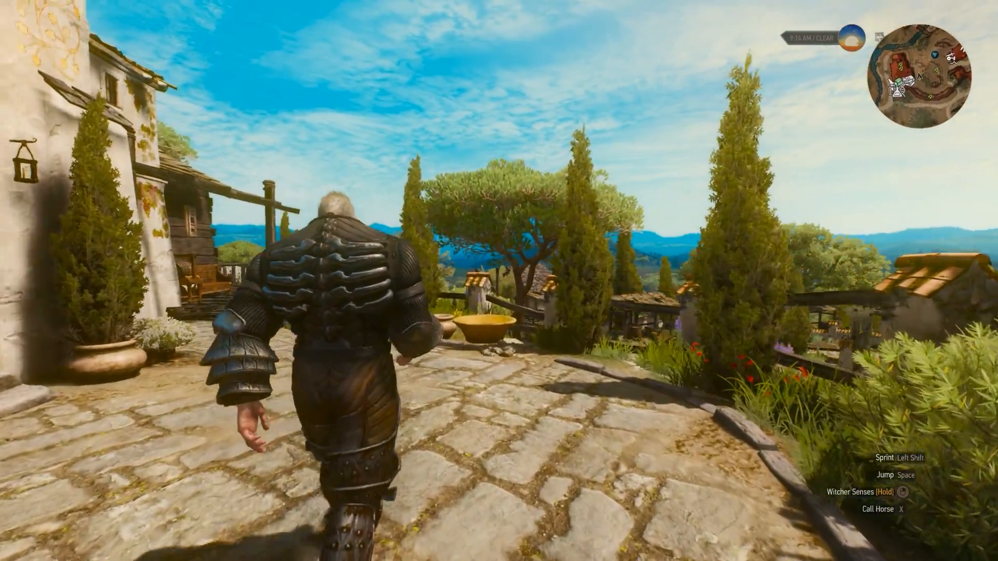
key("w")
key("d")
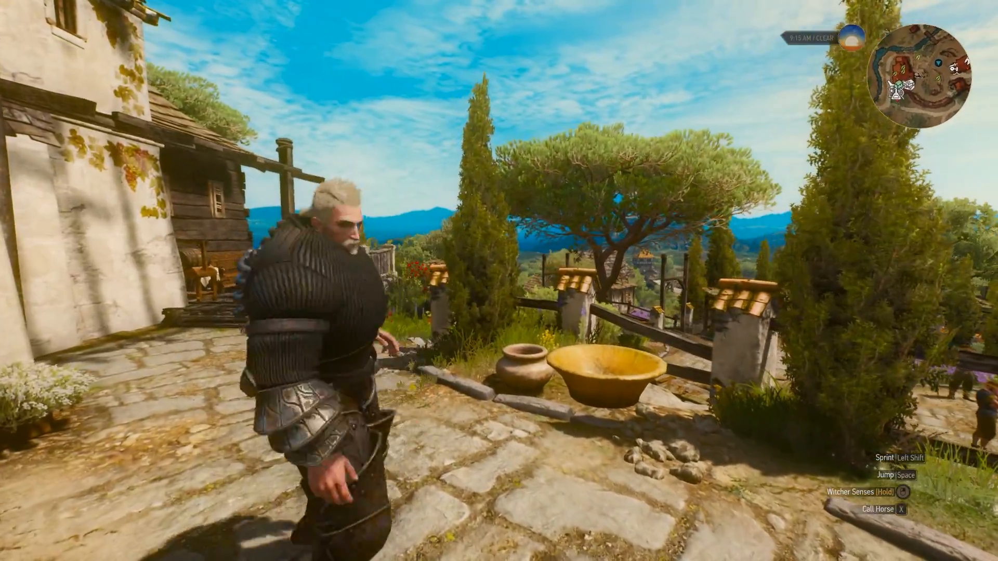
key("s")
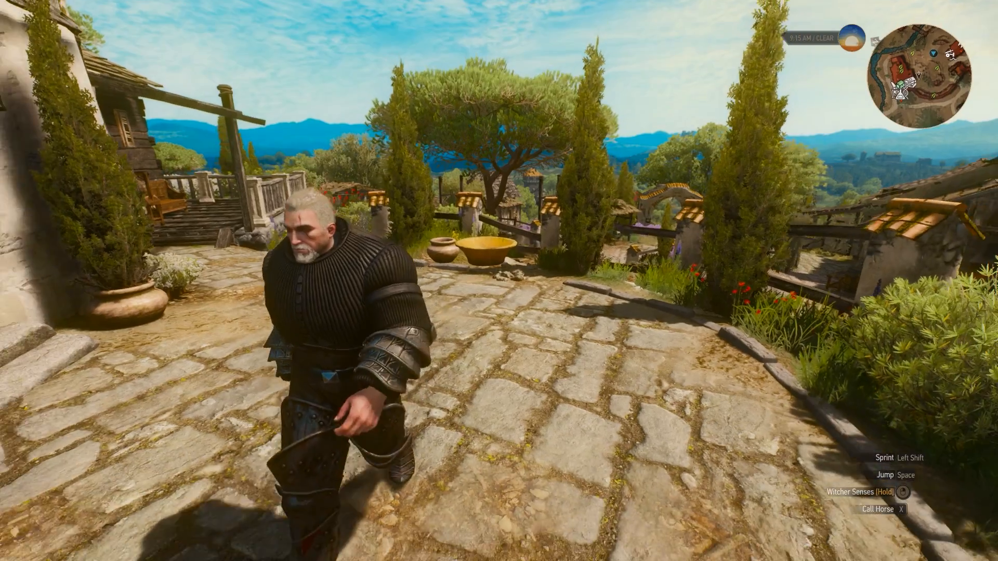
key("w")
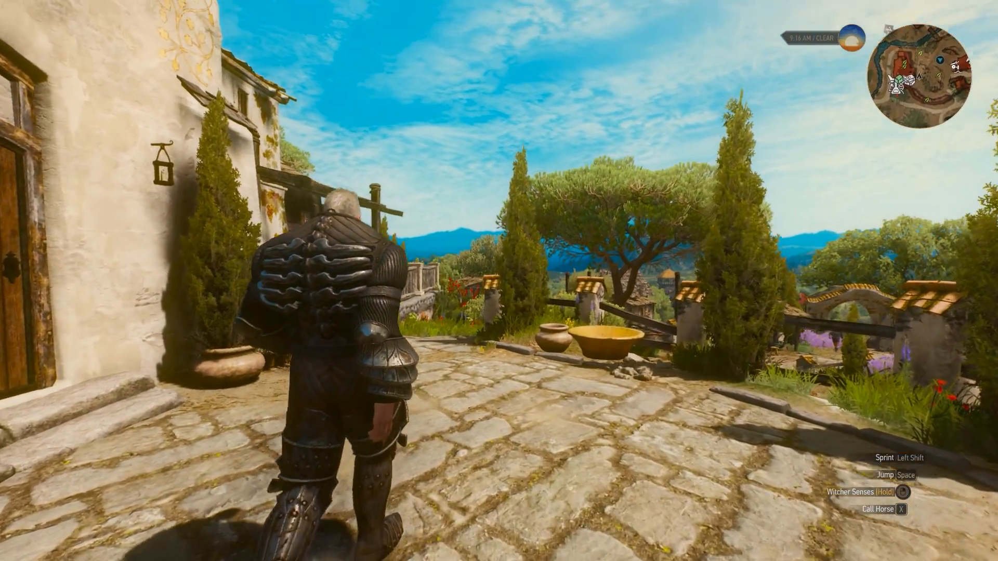
Examine Geralt without chest armor or boots in the inventory and in the game world.
key("i")
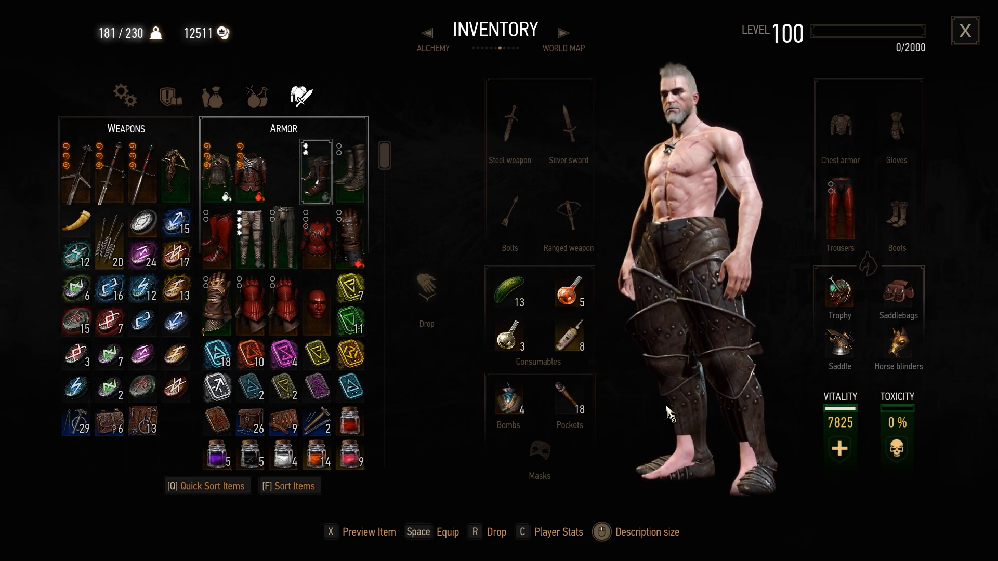
key("Escape")
key("Escape")
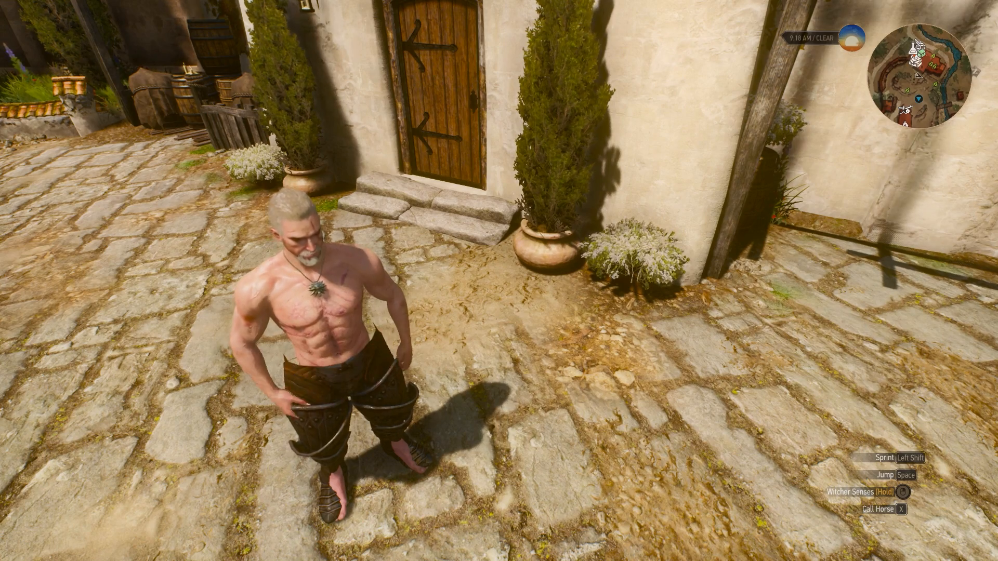
Equip the red boots and the red chest armor, and view the replaced armor on Geralt in the game world.
key("i")
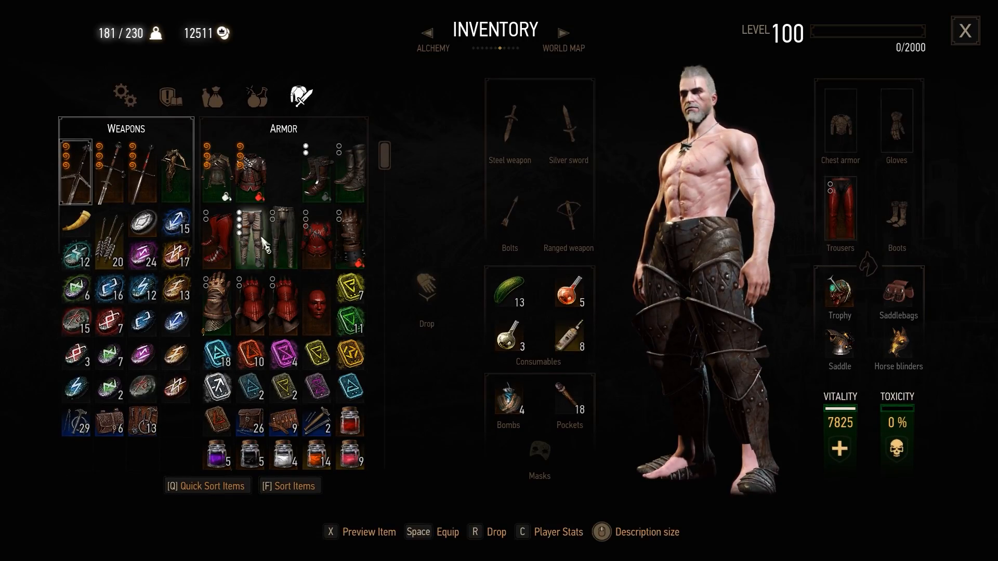
double_click(222, 242)
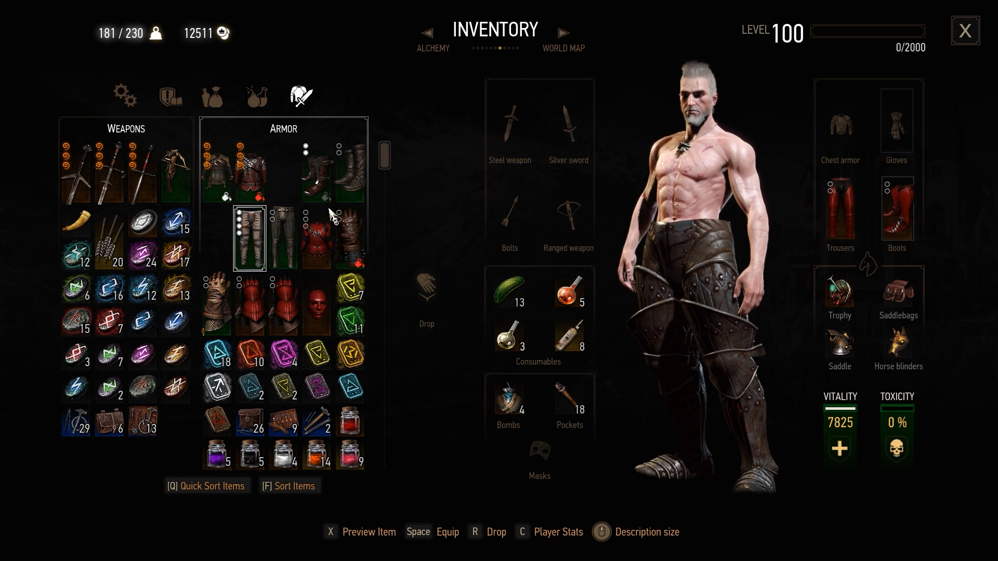
double_click(327, 234)
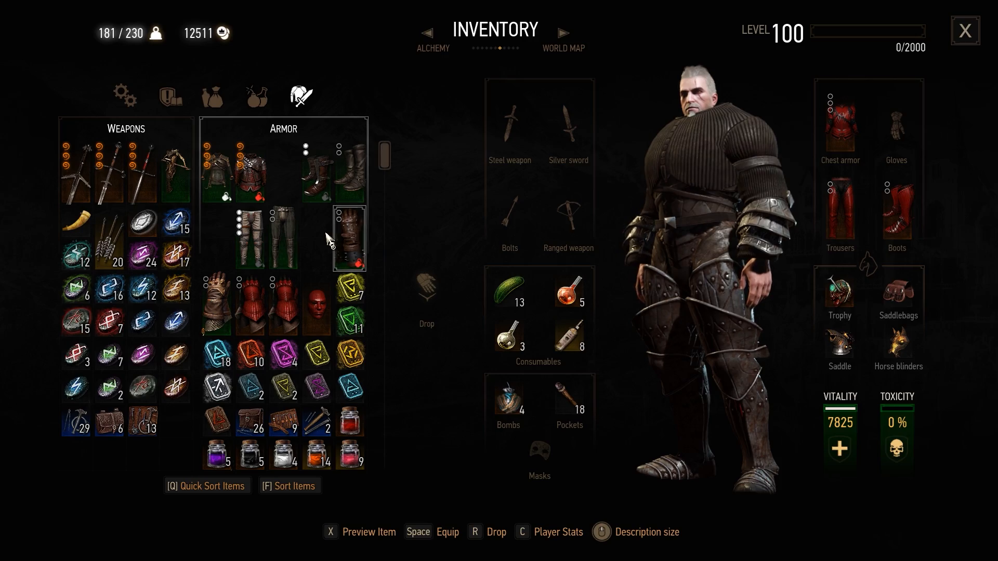
key("Escape")
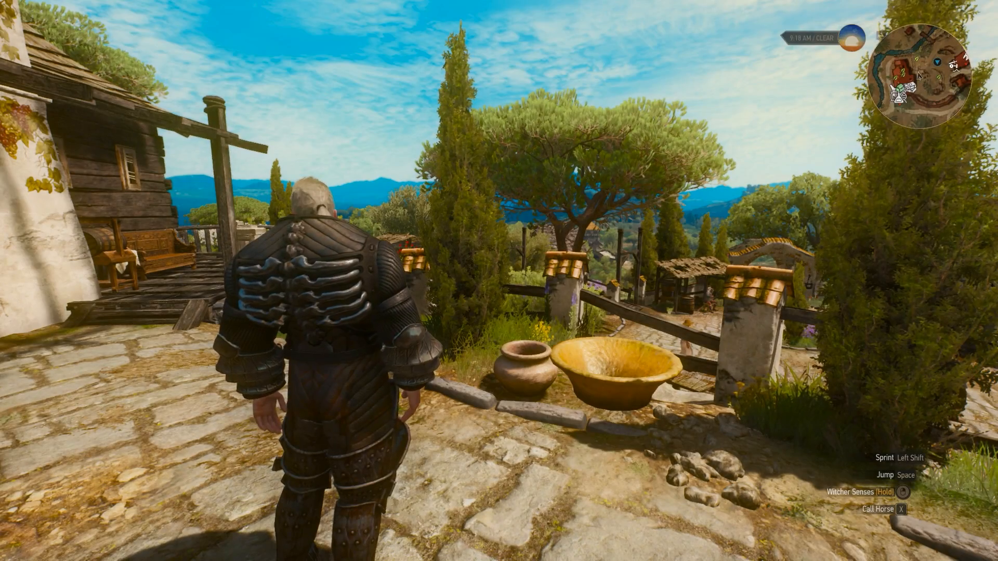
key("s")
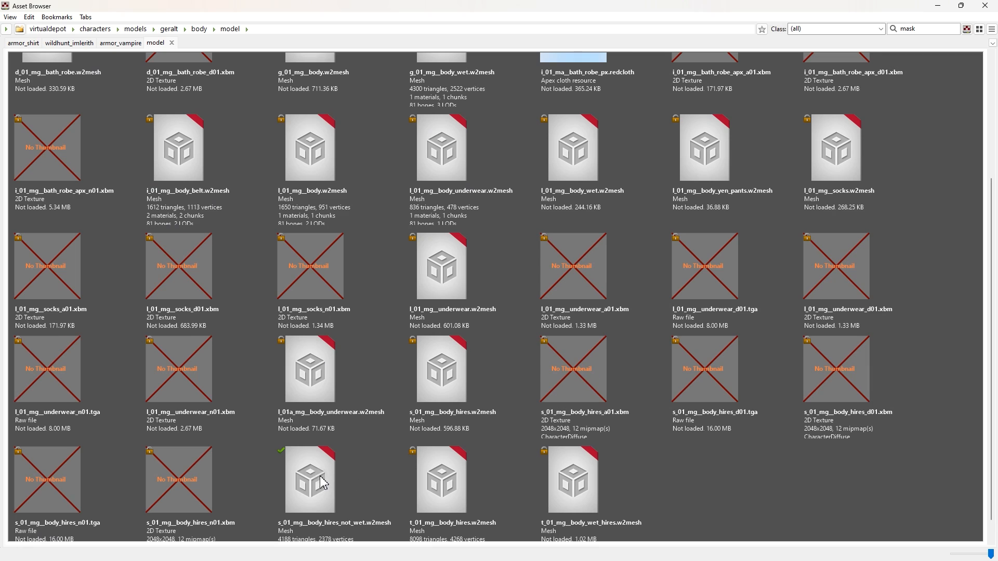
Open s_01_mg__body_hires_not_wet.w2mesh and turn off renderInScene for the chunk of Mesh0 so the feet are hidden.
double_click(319, 478)
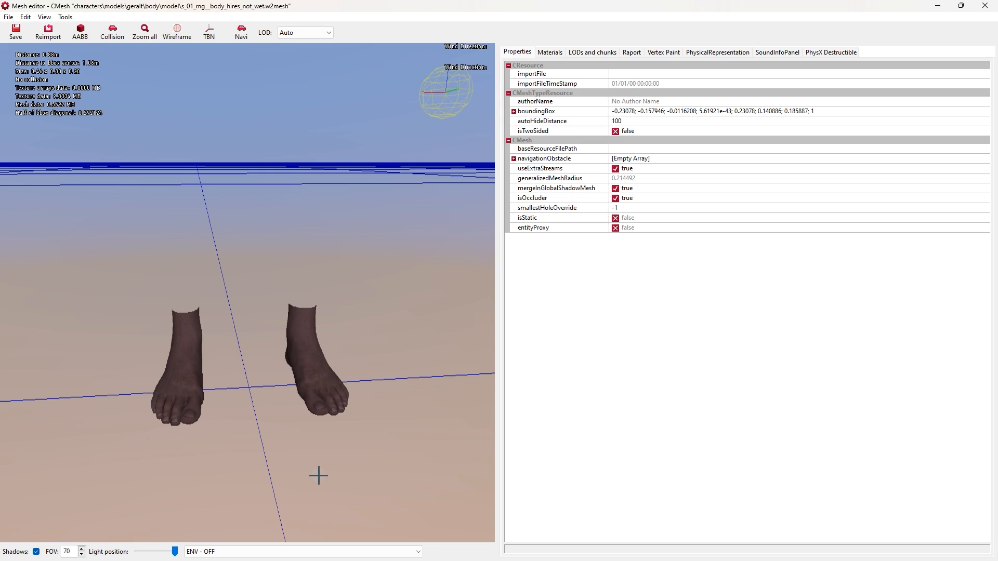
left_click(550, 57)
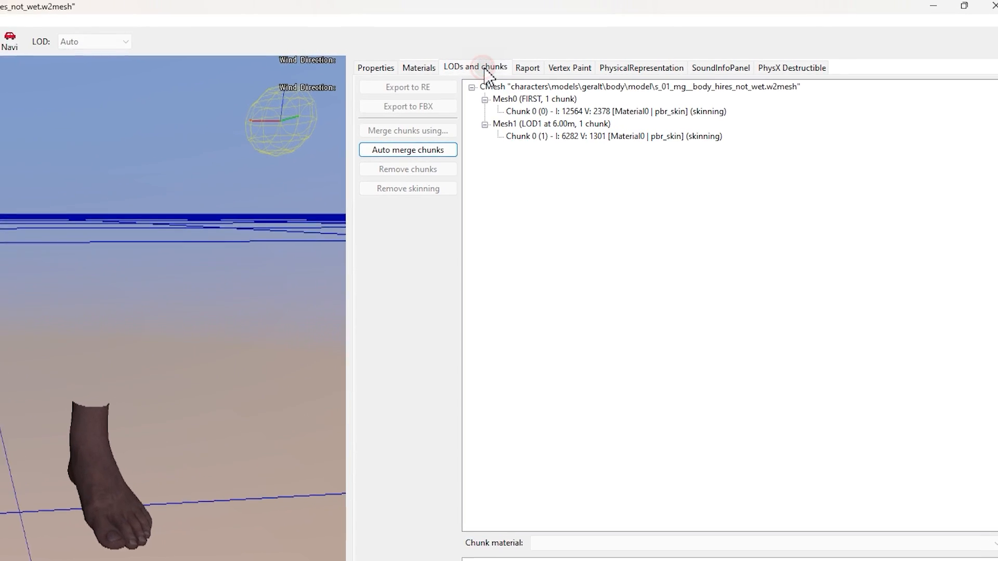
left_click(567, 113)
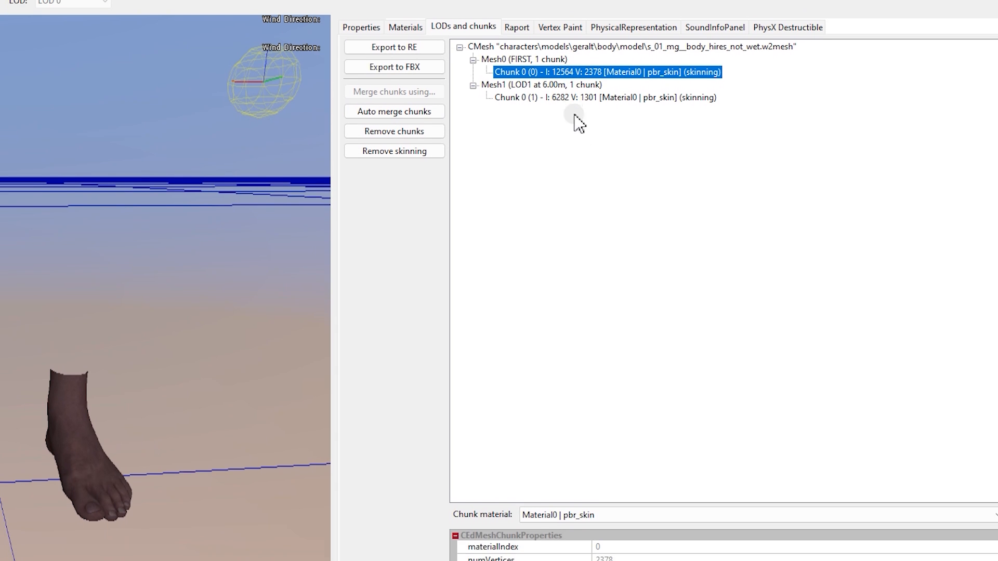
left_click(600, 439)
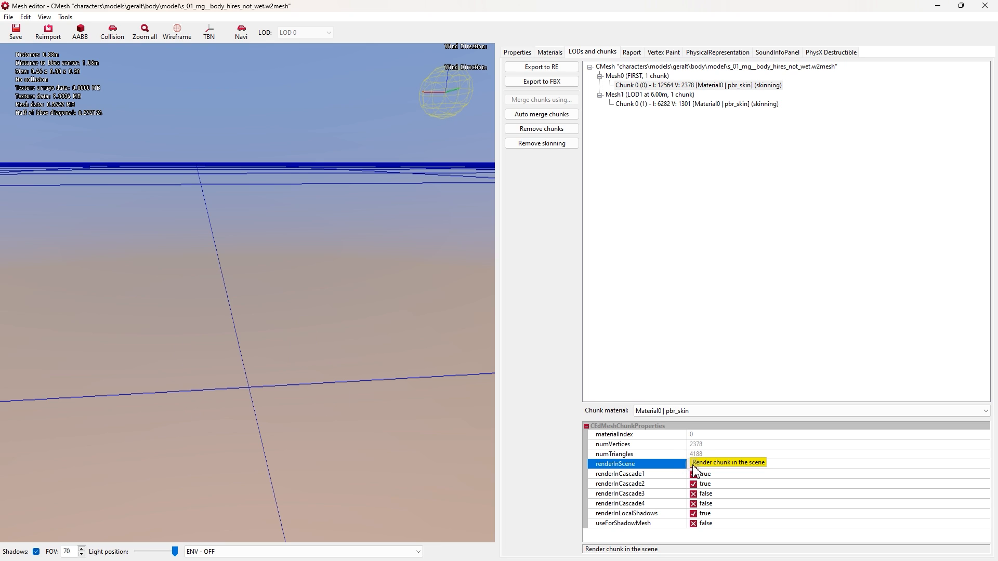
left_click(693, 464)
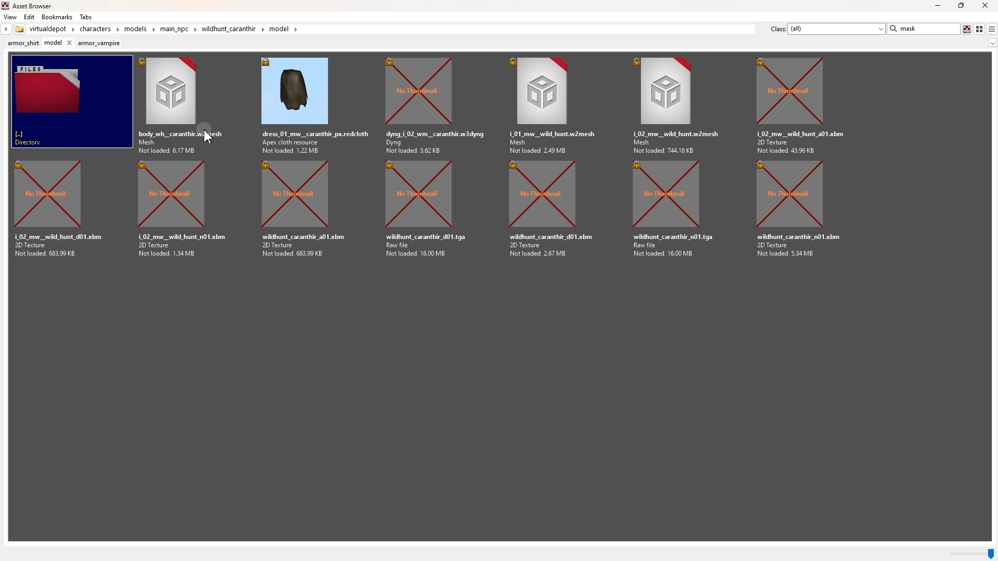
Open body_wh__caranthir.w2mesh and t_01_mg__vampire.w2mesh and examine the two armor meshes in full view.
double_click(202, 120)
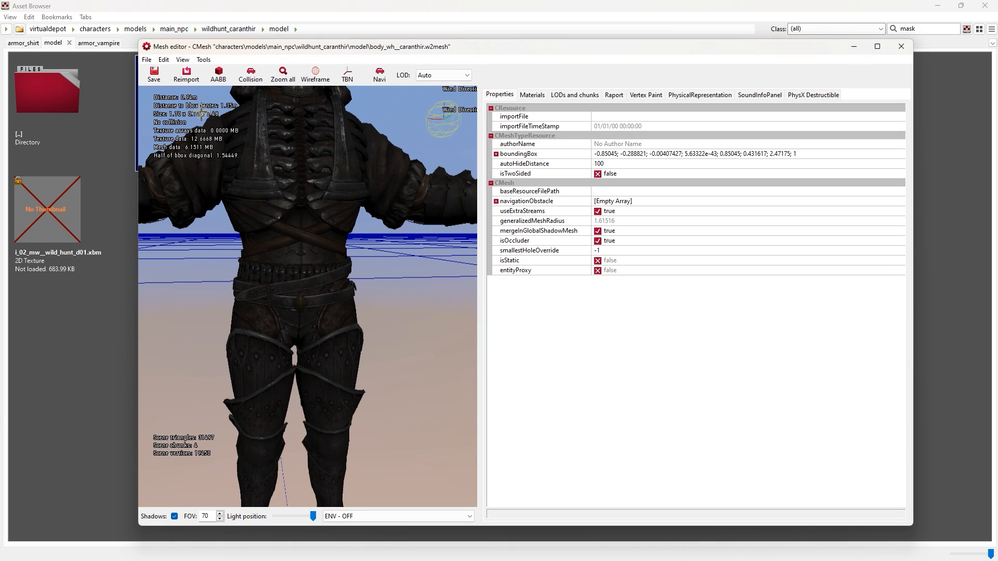
scroll(336, 274, "down", 5)
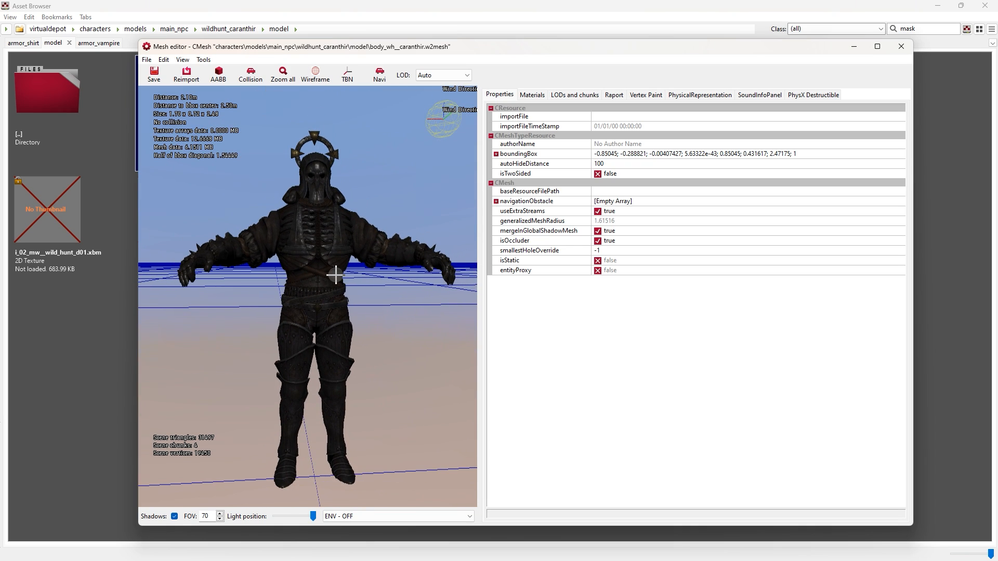
left_click(309, 383)
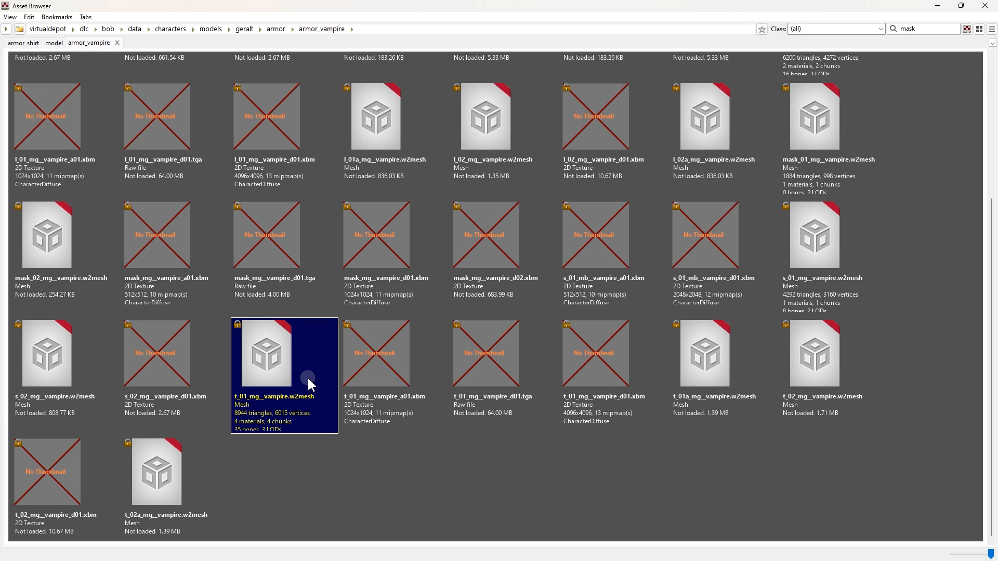
double_click(309, 383)
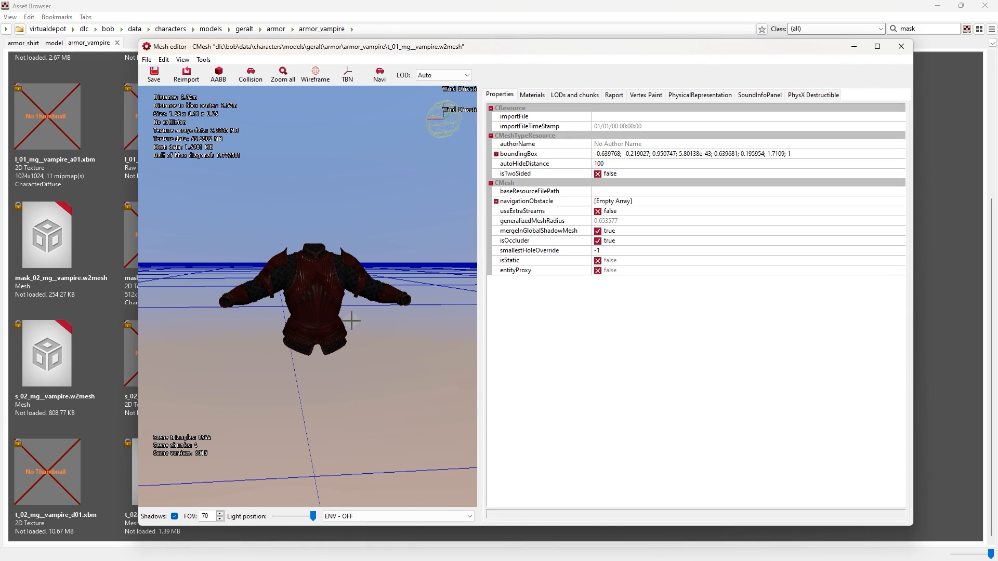
left_click(910, 44)
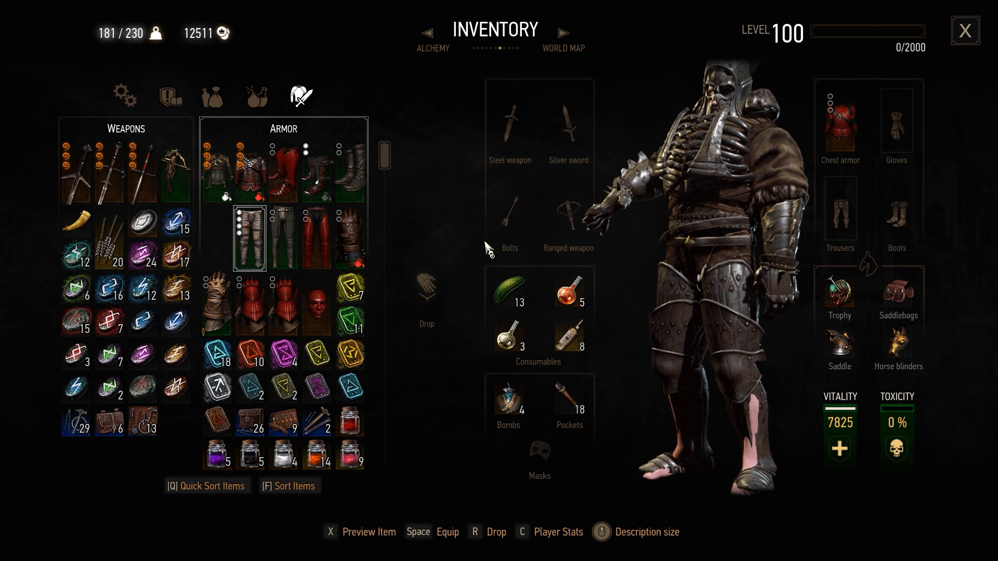
In The Witcher 3, leave the inventory and walk Geralt around to examine the replaced Caranthir armor from front and back.
key("Escape")
key("Escape")
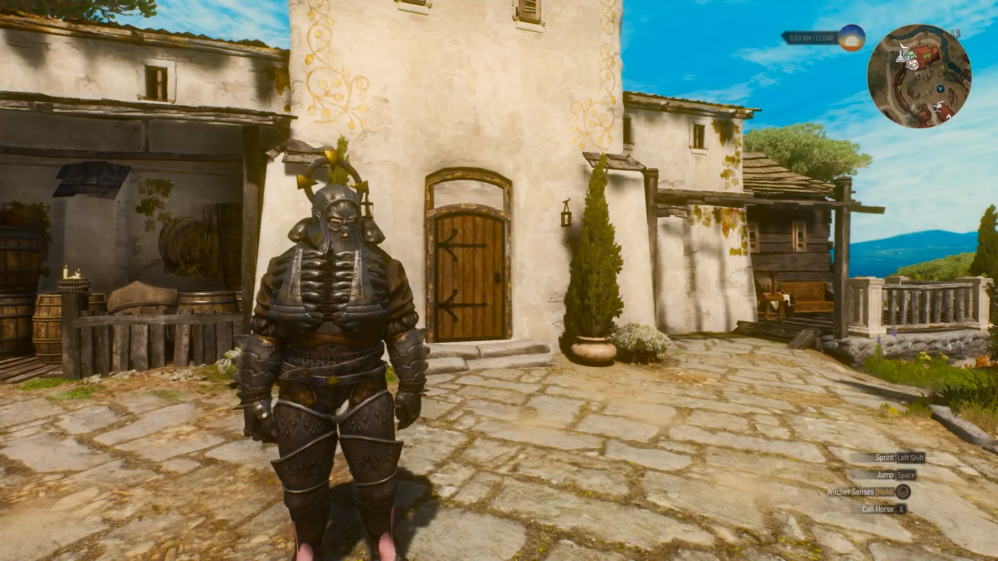
key("w")
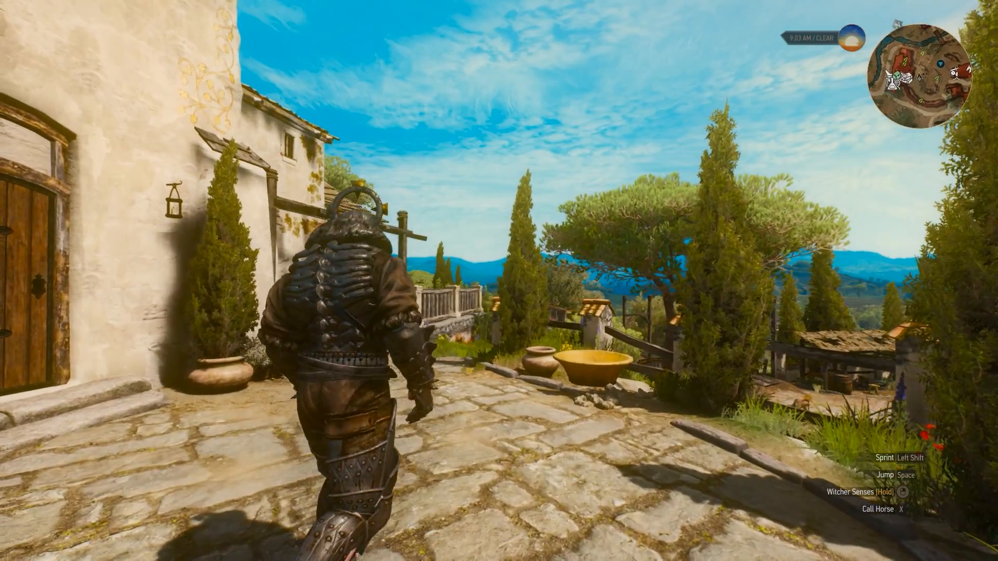
key("s")
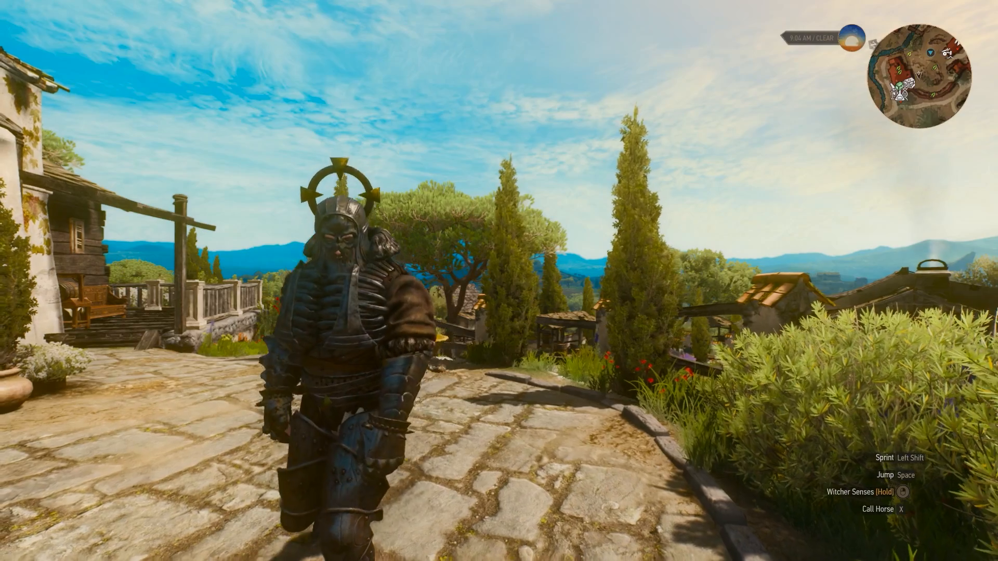
key("w")
key("s")
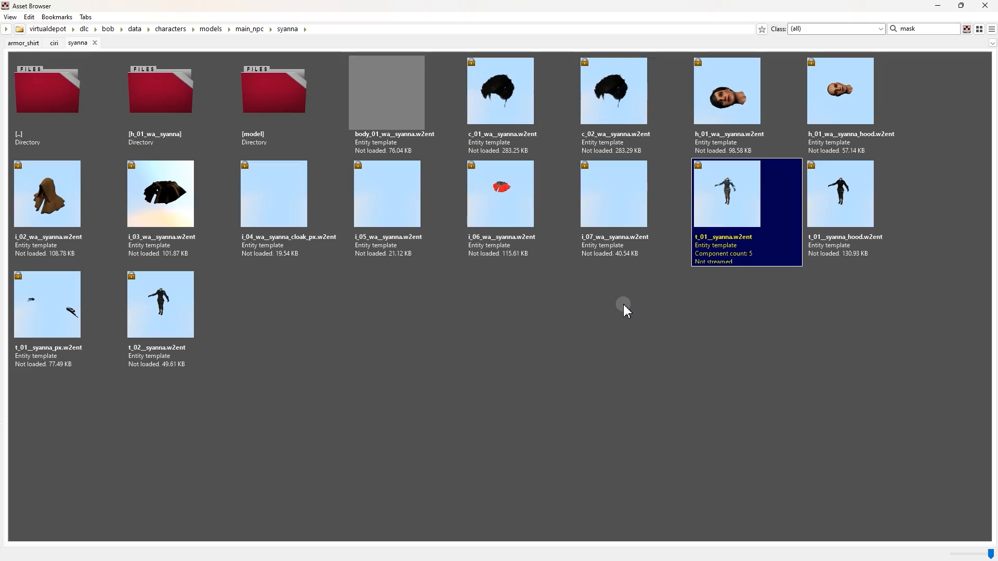
In REDkit, look over the body entity templates in the syanna folder and open t_01__syanna.w2ent.
left_click(836, 208)
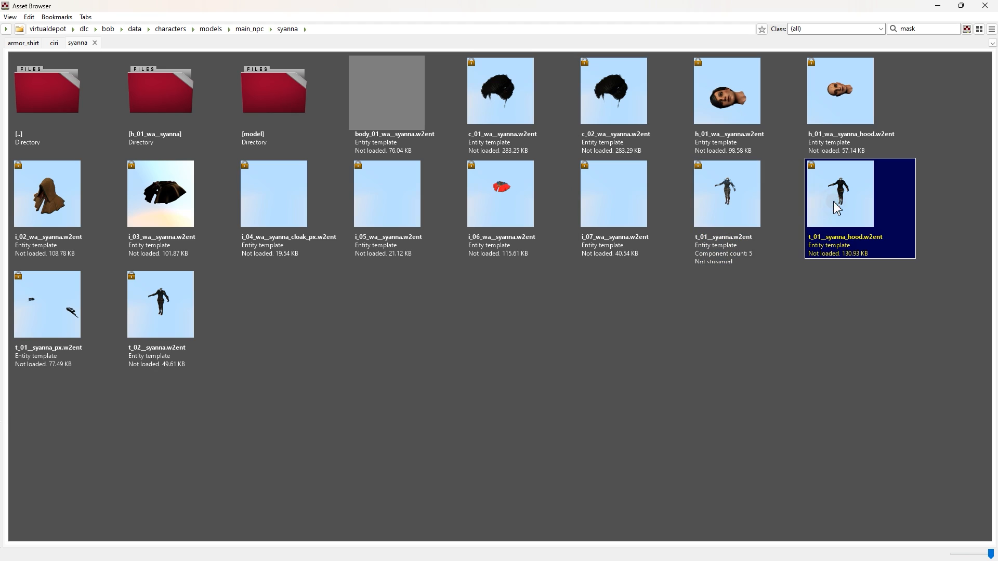
left_click(757, 208)
left_click(172, 340)
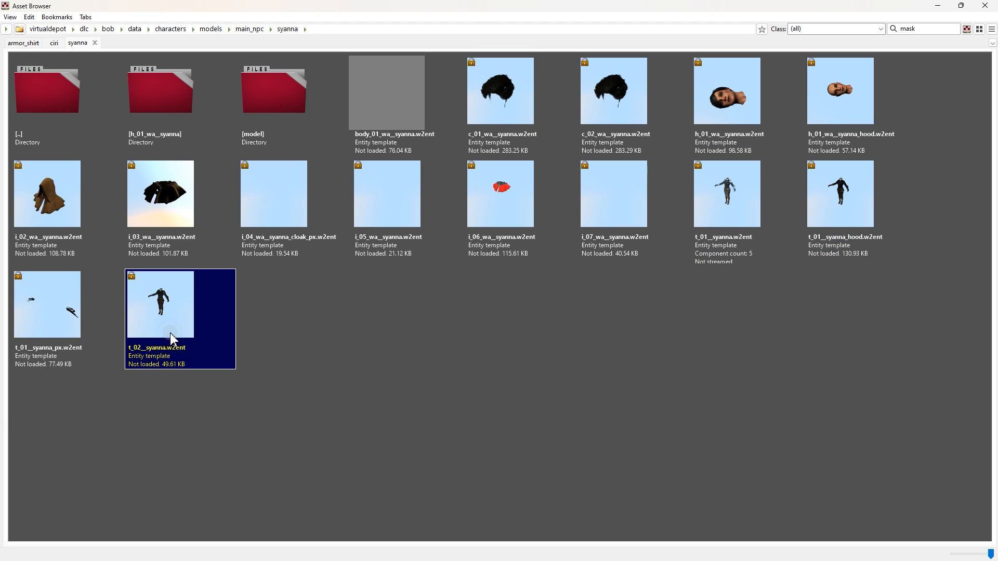
left_click(726, 195)
double_click(728, 198)
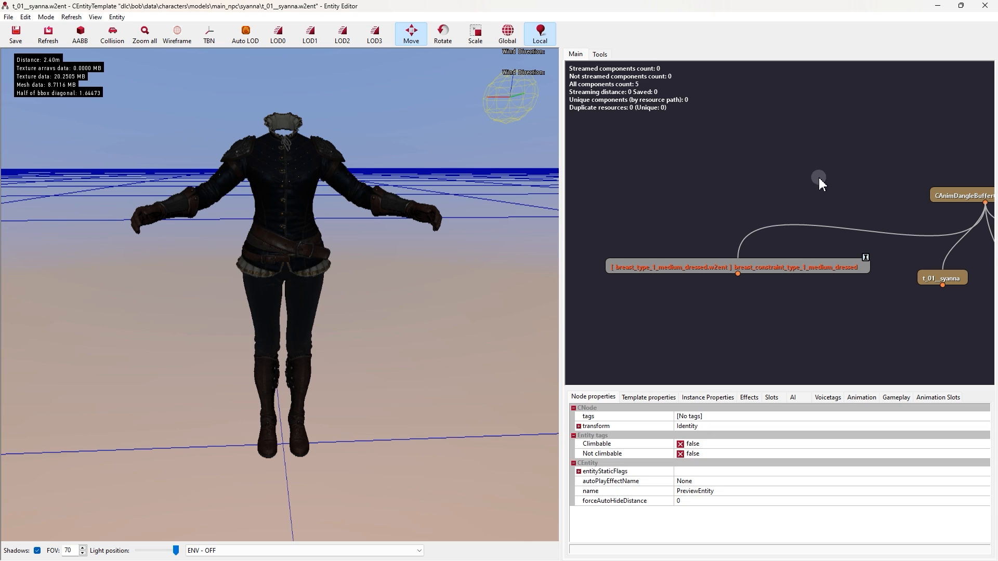
Select all component nodes of the t_01__syanna template and copy them.
scroll(852, 176, "down", 1)
right_click_drag(852, 176, 730, 162)
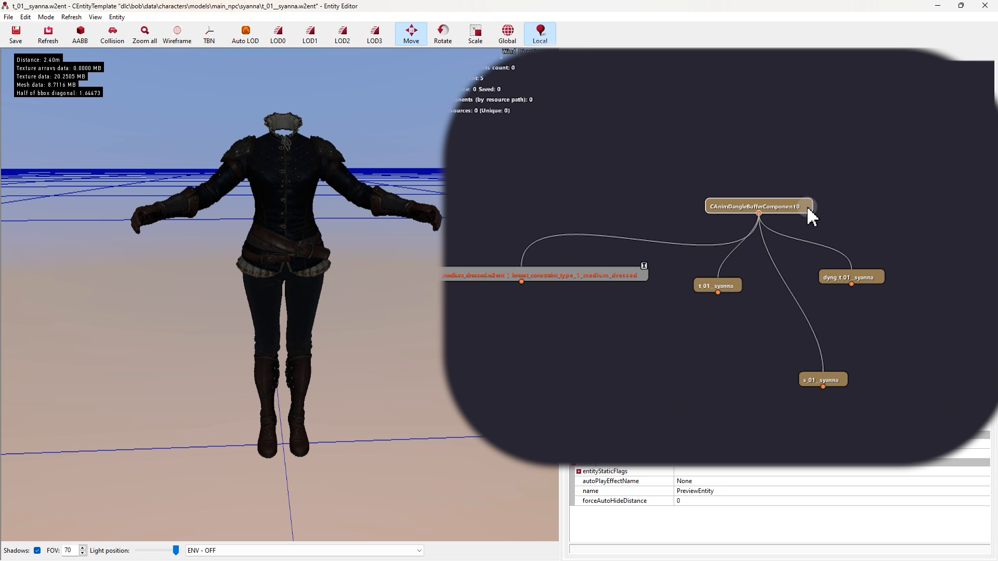
left_click_drag(581, 383, 584, 363)
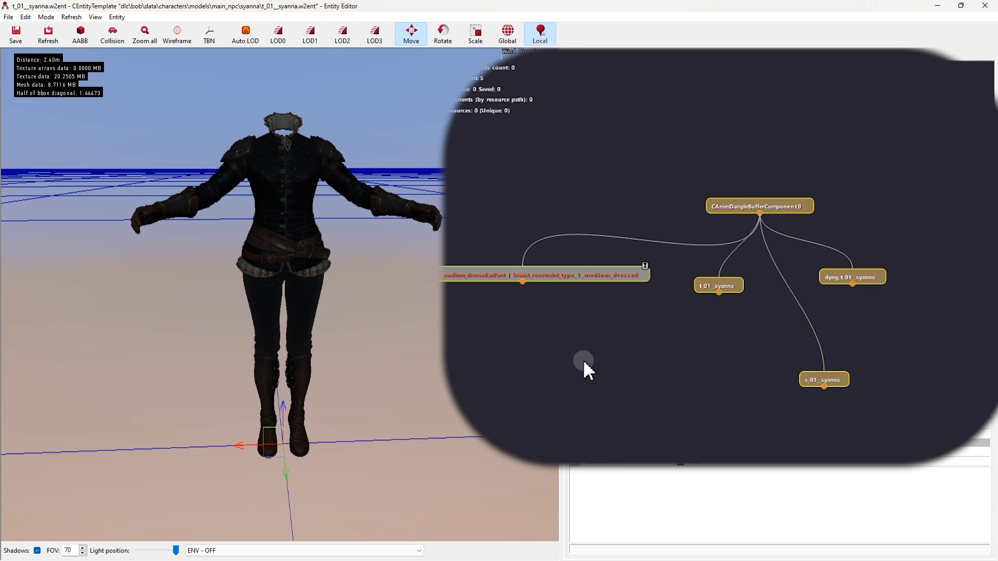
right_click(742, 215)
left_click(776, 216)
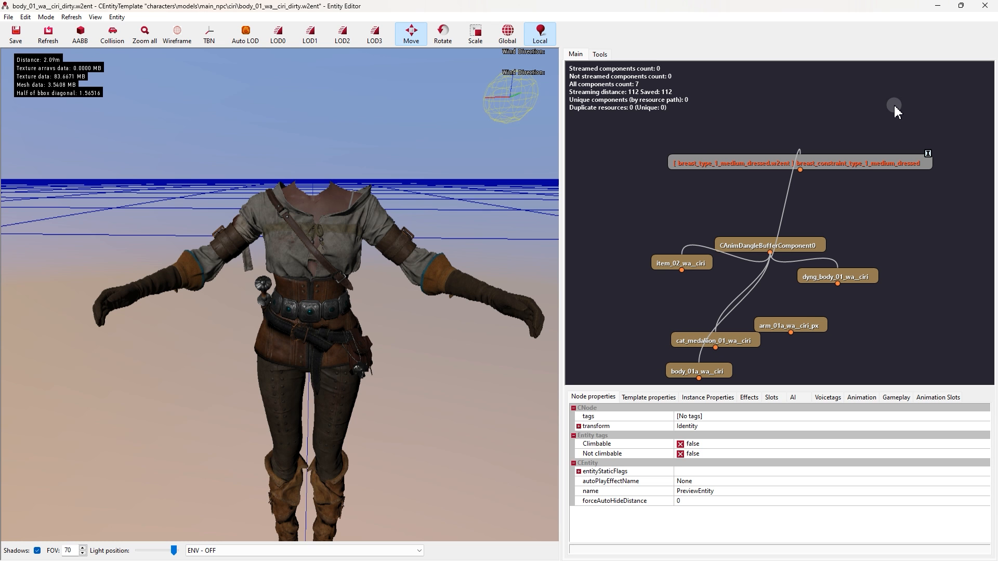
Select all component nodes in body_01_wa__ciri_dirty.w2ent and delete them.
scroll(893, 104, "down", 1)
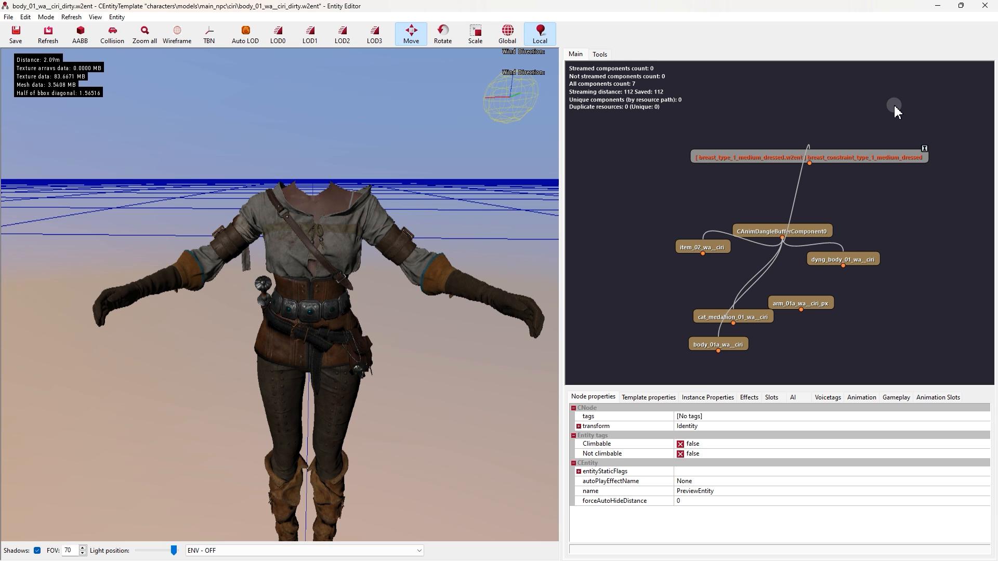
left_click_drag(680, 339, 672, 341)
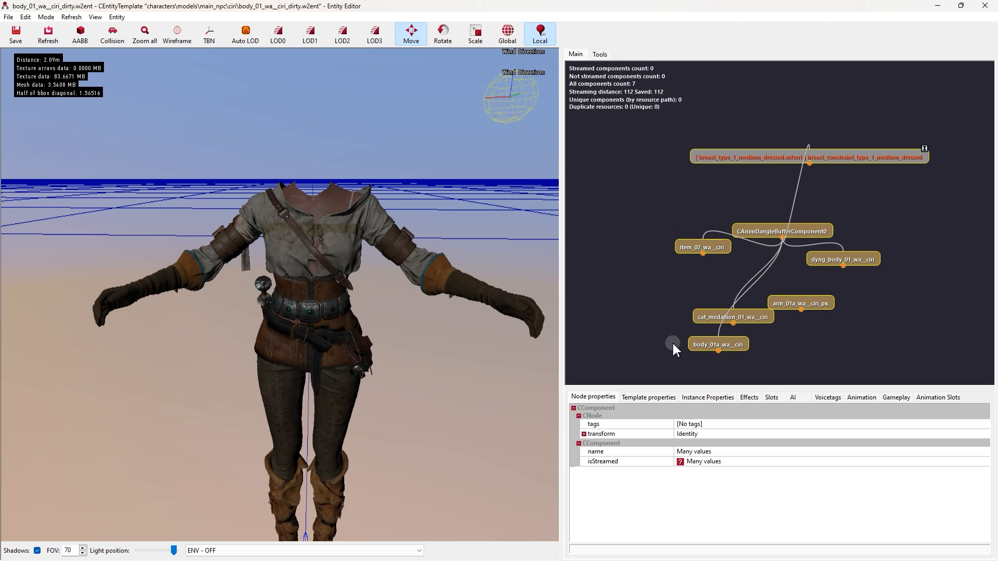
key("Delete")
left_click(485, 322)
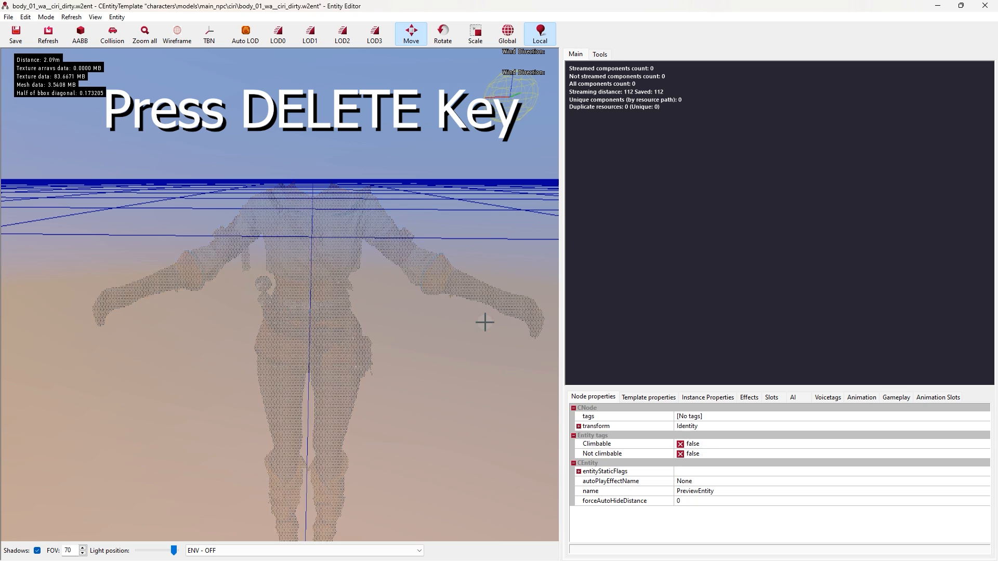
Paste the copied Syanna components into body_01_wa__ciri_dirty.w2ent and save the template, agreeing to check it out.
right_click(708, 214)
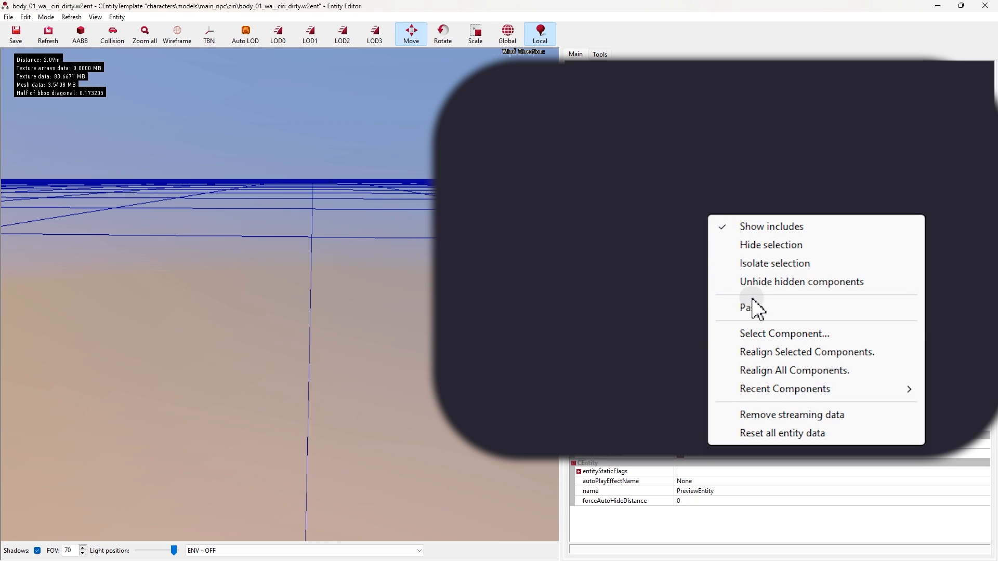
left_click(752, 306)
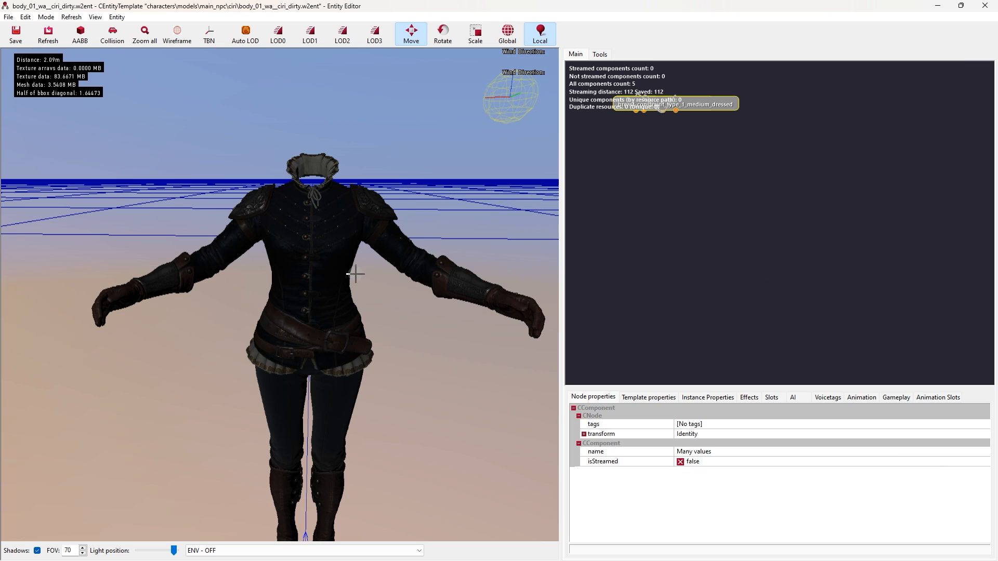
left_click(24, 41)
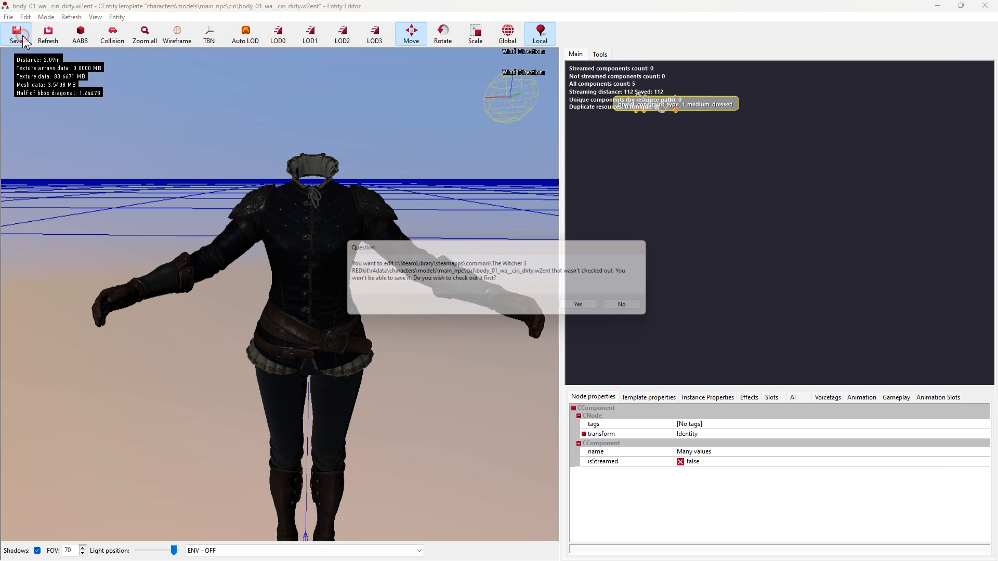
left_click(585, 307)
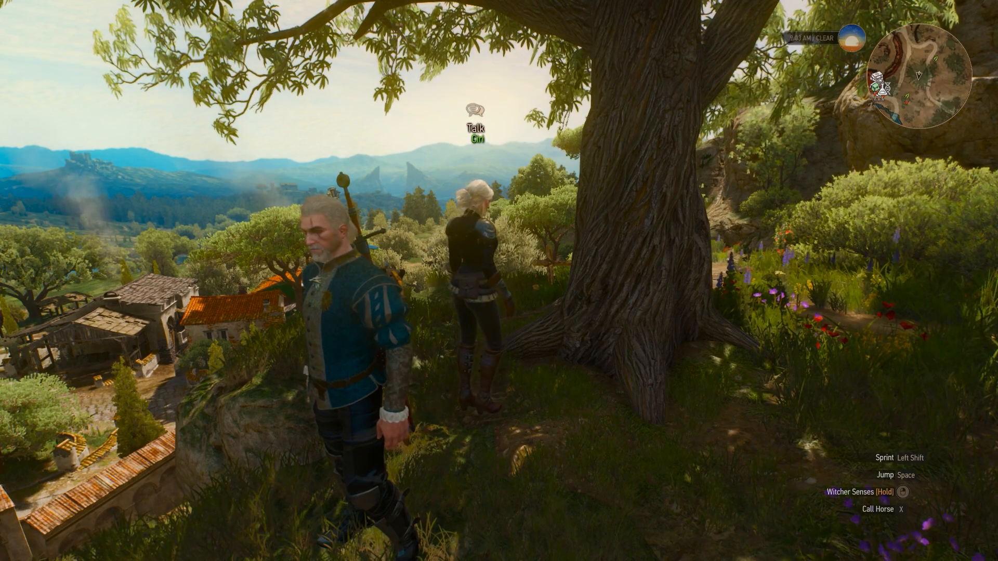
In The Witcher 3, walk Geralt near Ciri and examine her replaced outfit.
key("w")
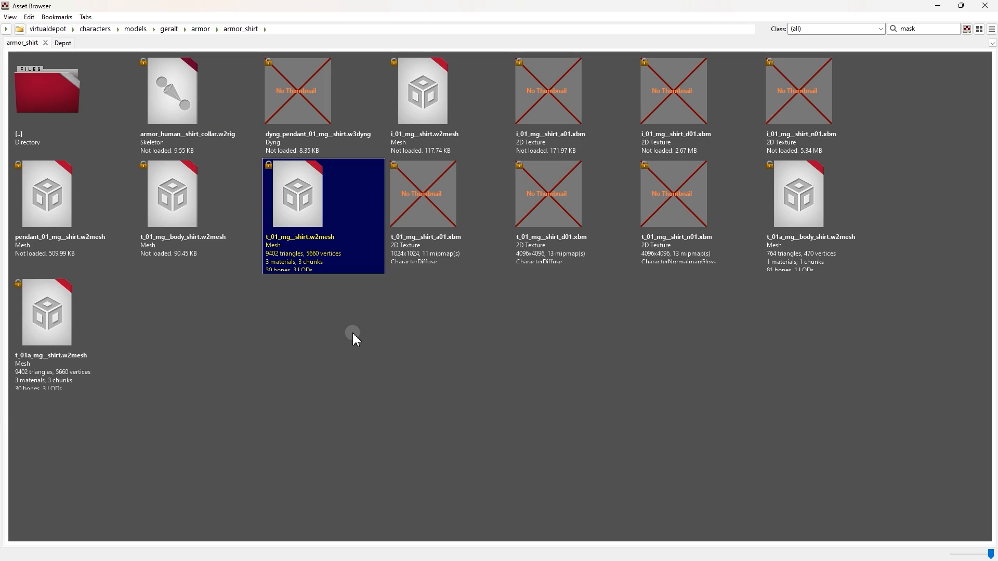
In REDkit, open t_01_mg__shirt.w2mesh and look through its materials Material0, Material1 and Material2.
double_click(307, 210)
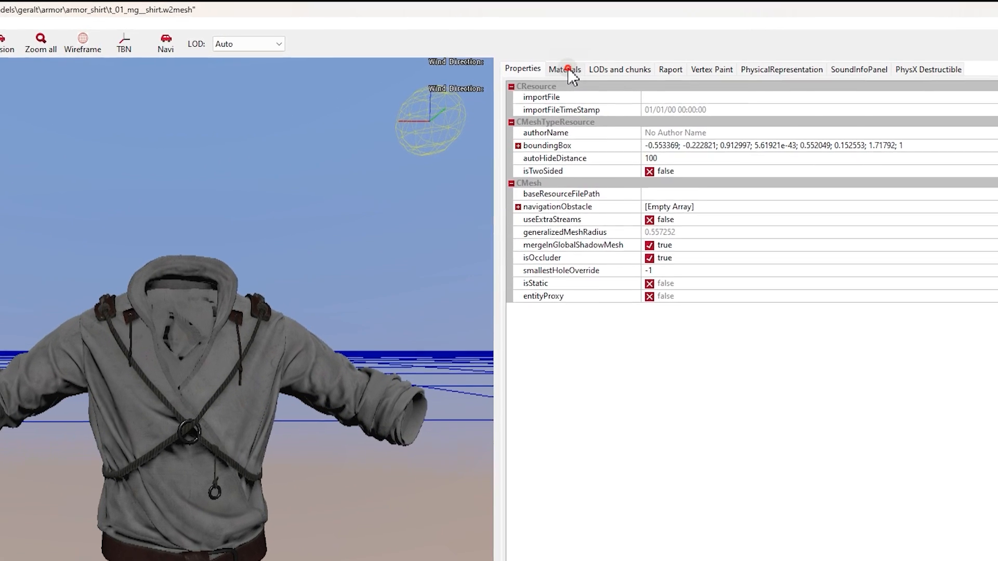
left_click(568, 70)
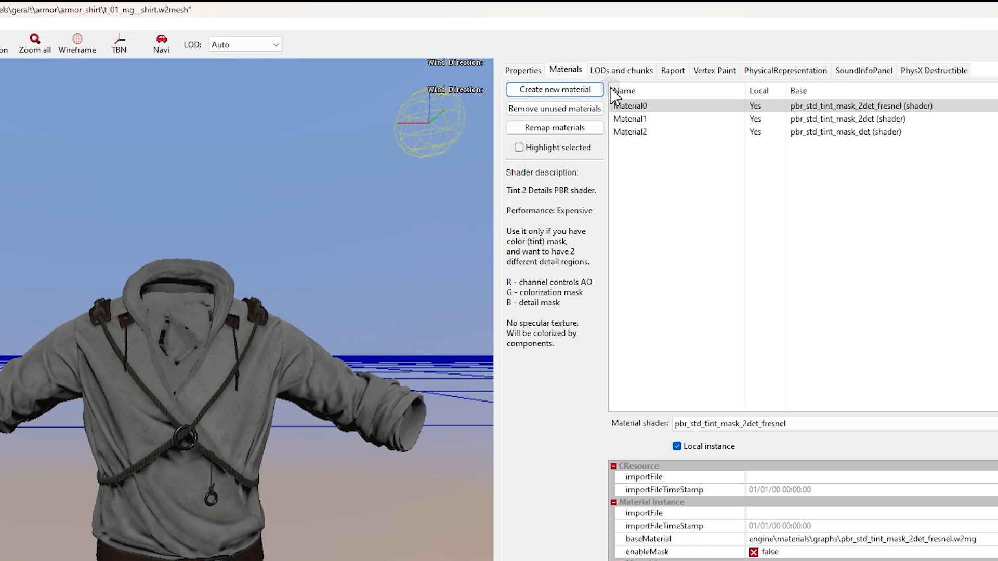
left_click(656, 120)
left_click(663, 133)
left_click(663, 107)
Highlight each of the three shirt materials in turn to see which mesh parts they cover, and turn highlighting back off.
left_click(519, 148)
left_click(645, 120)
left_click(646, 132)
left_click(657, 105)
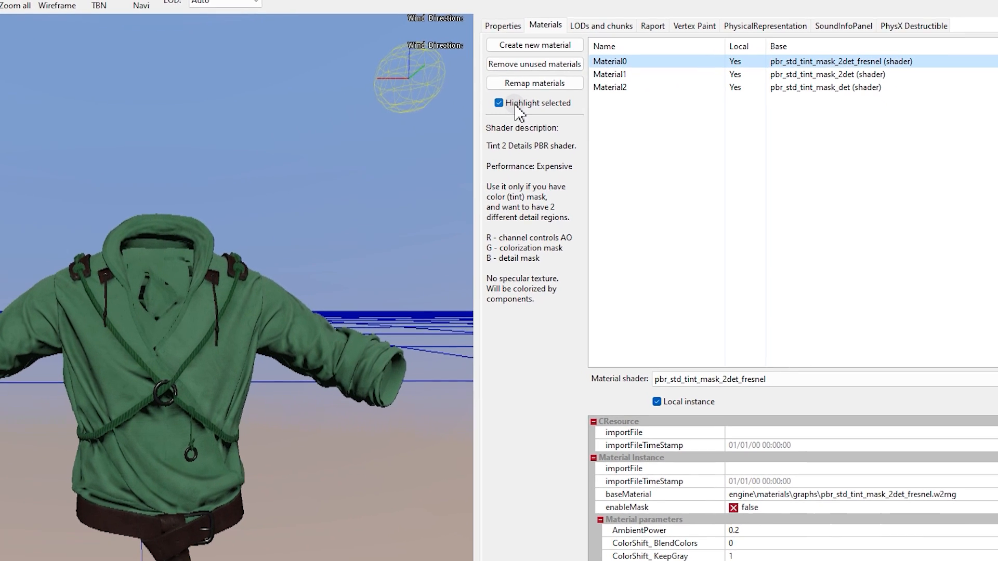
left_click(519, 148)
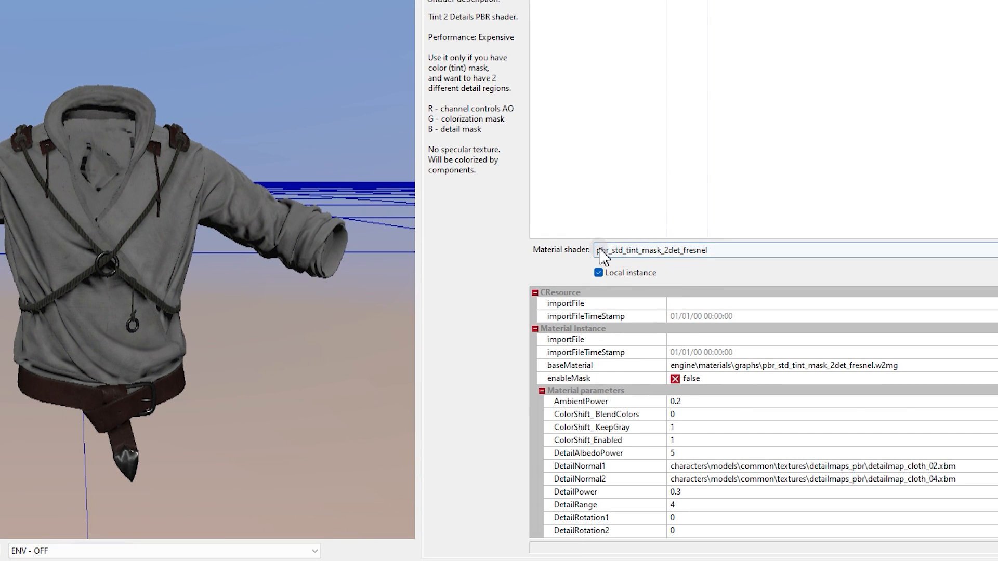
Look through the available shaders for Material0 without changing the shader, and review its material parameters and texture paths.
left_click(715, 248)
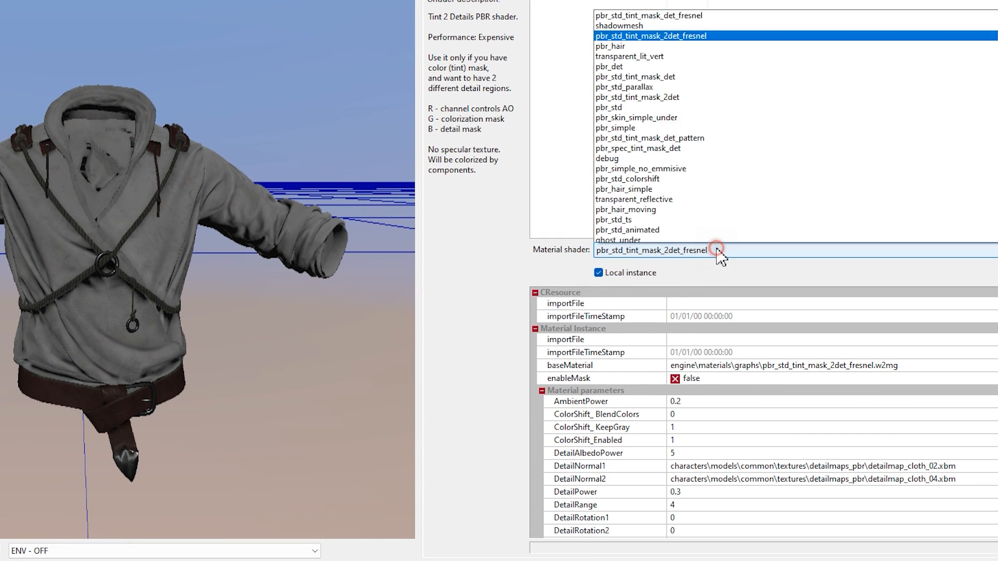
scroll(696, 249, "down", 3)
key("Escape")
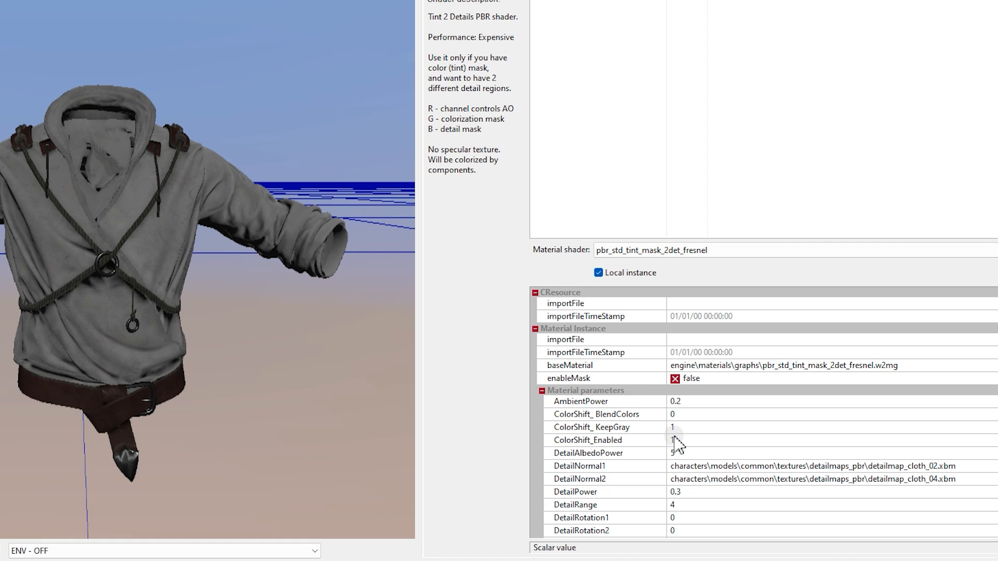
scroll(674, 438, "down", 2)
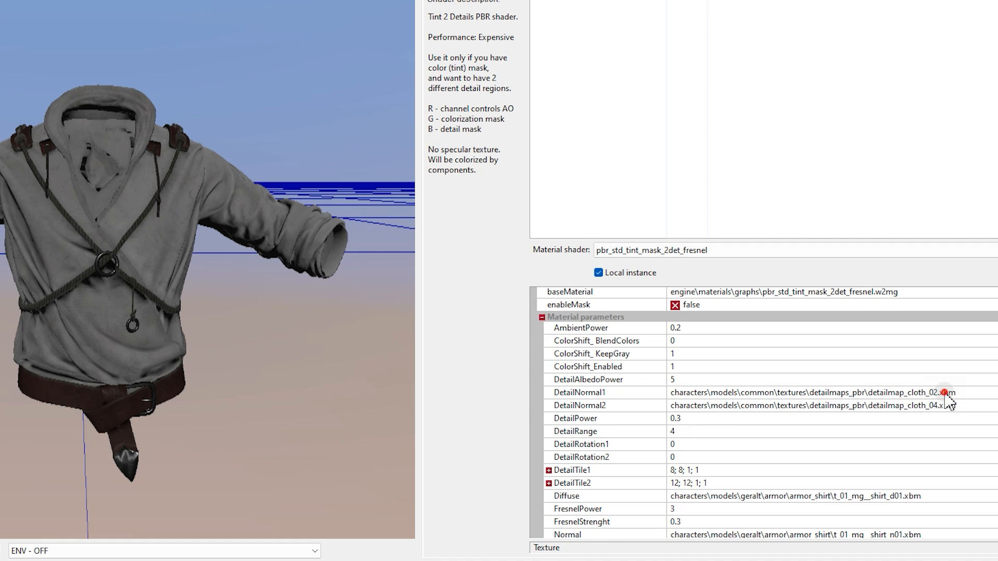
Review the texture paths assigned to DetailNormal1, Normal and Diffuse in the shirt's Material0 parameters.
left_click(944, 393)
scroll(878, 418, "down", 2)
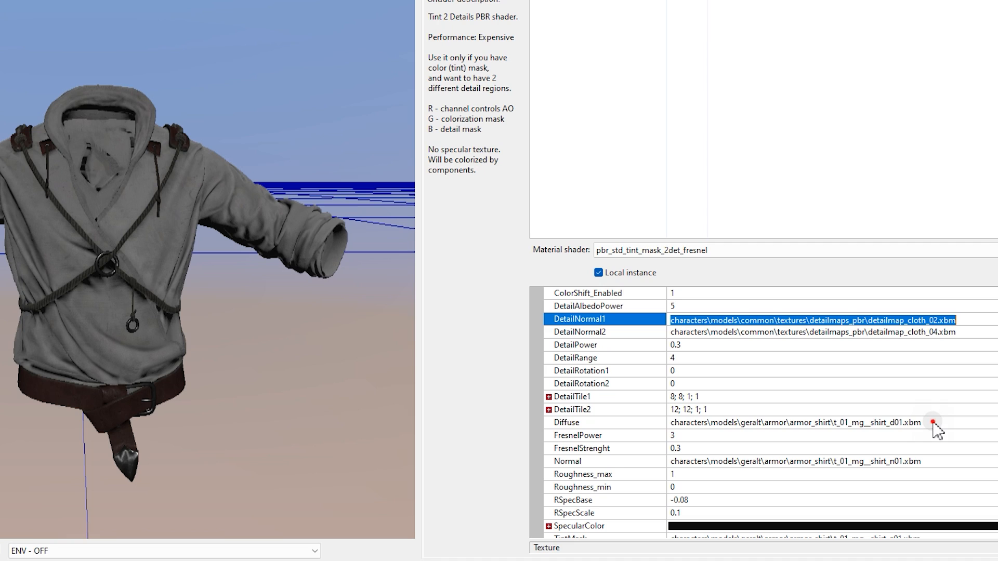
left_click(933, 421)
left_click(919, 458)
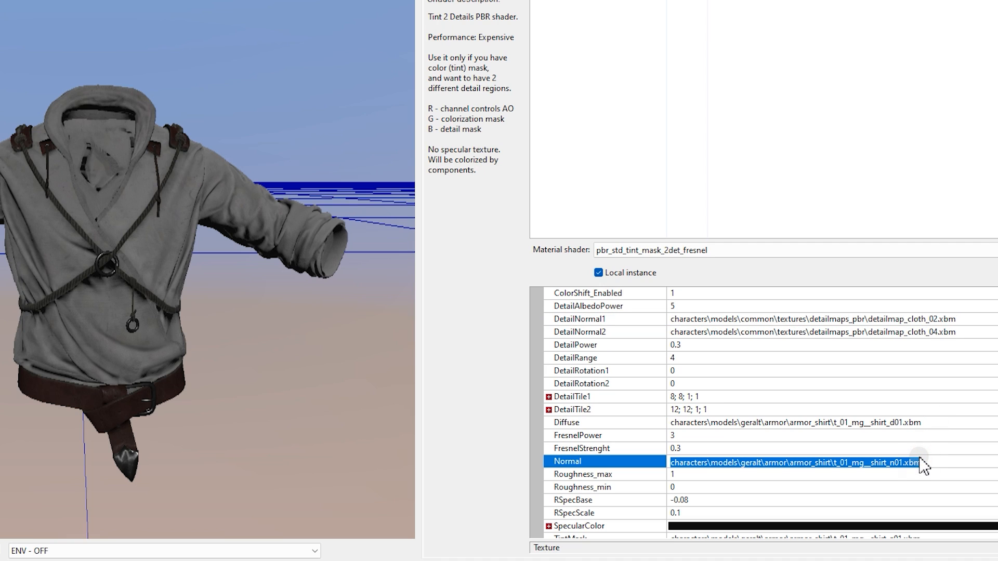
left_click(928, 424)
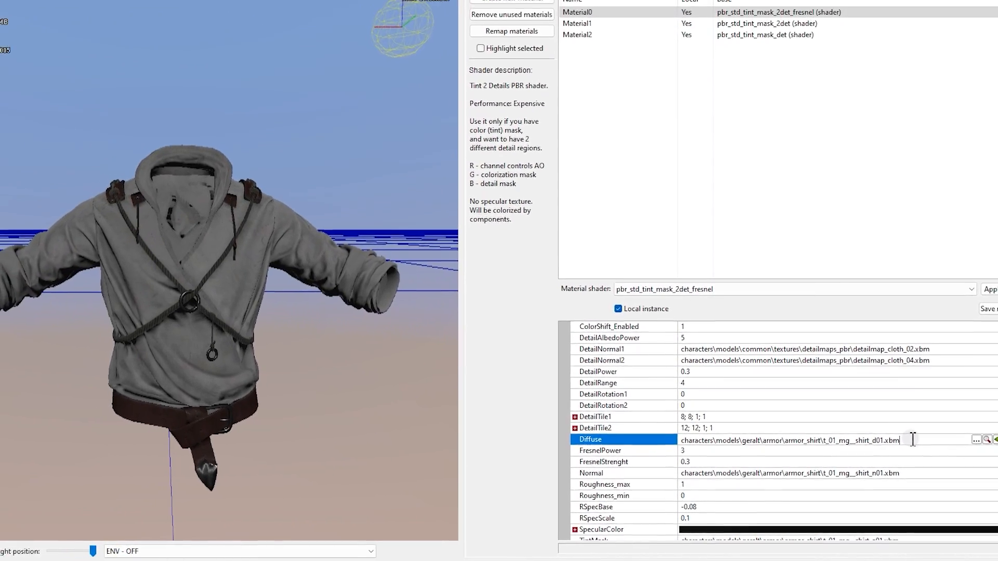
Locate Material0's Diffuse texture t_01_mg__shirt_d01.xbm in the asset browser and open it.
left_click_drag(198, 184, 260, 169)
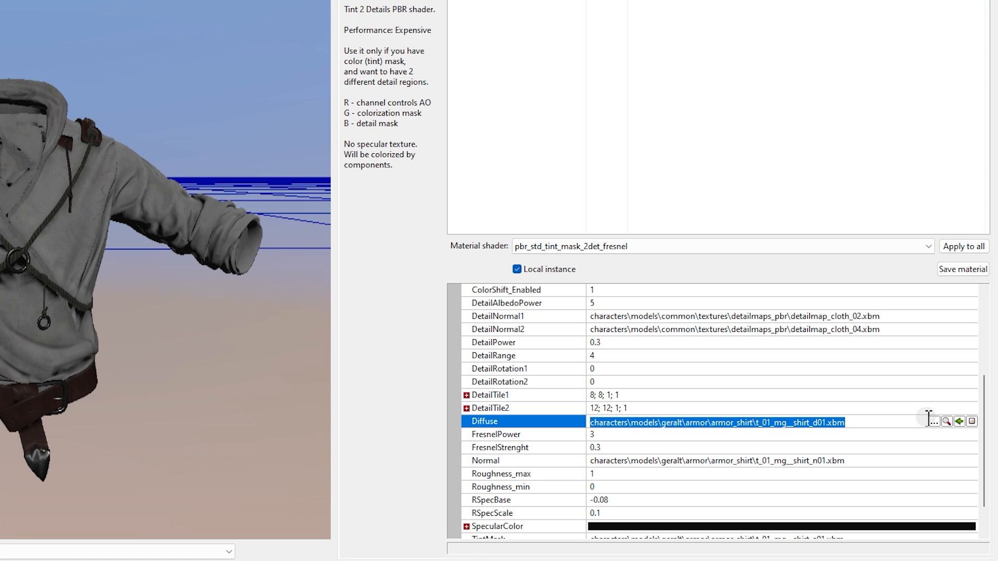
left_click(947, 422)
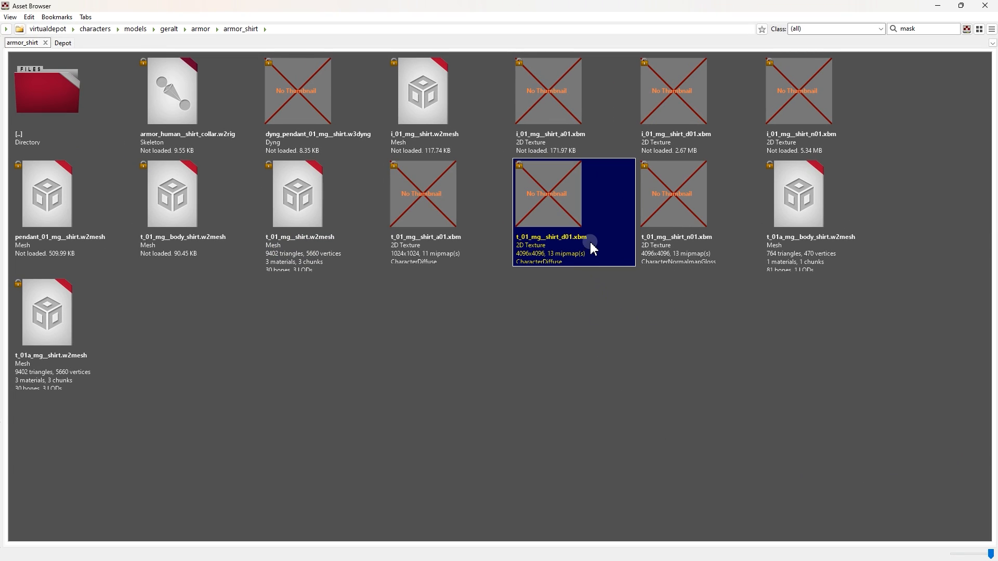
double_click(590, 220)
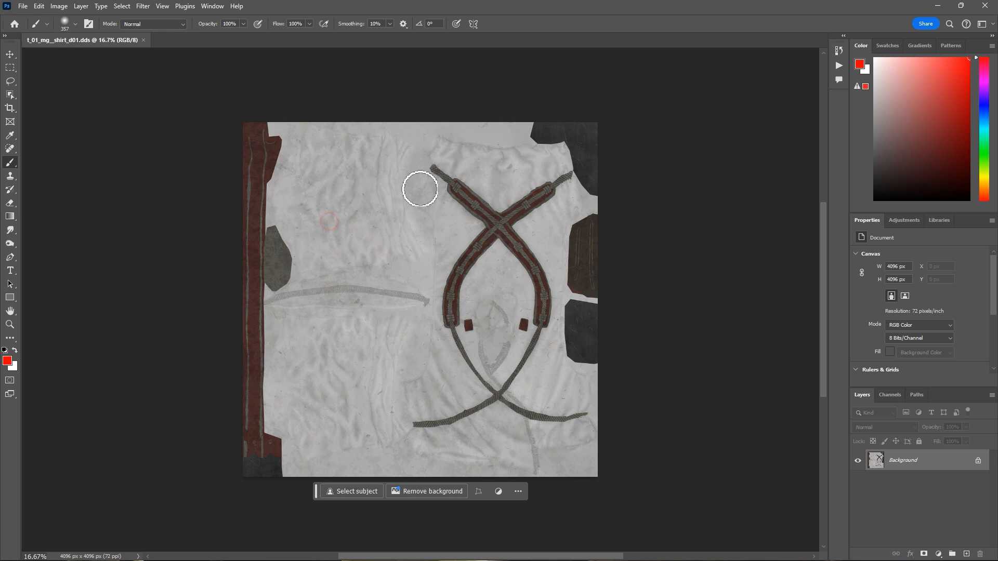
In Photoshop, paint over t_01_mg__shirt_d01.dds in red, enlarging the soft brush to about 1233 px.
mouse_move(325, 216)
left_mouse_down()
mouse_move(334, 267)
mouse_move(327, 260)
mouse_move(463, 287)
mouse_move(311, 262)
mouse_move(280, 285)
mouse_move(367, 245)
mouse_move(314, 239)
left_mouse_up()
right_click_drag(319, 240, 364, 251, "alt")
mouse_move(289, 245)
left_mouse_down()
mouse_move(397, 126)
mouse_move(267, 145)
mouse_move(448, 230)
mouse_move(572, 225)
mouse_move(608, 116)
mouse_move(577, 283)
mouse_move(499, 447)
left_mouse_up()
mouse_move(341, 438)
left_mouse_down()
mouse_move(227, 436)
mouse_move(338, 420)
mouse_move(388, 358)
mouse_move(292, 218)
left_mouse_up()
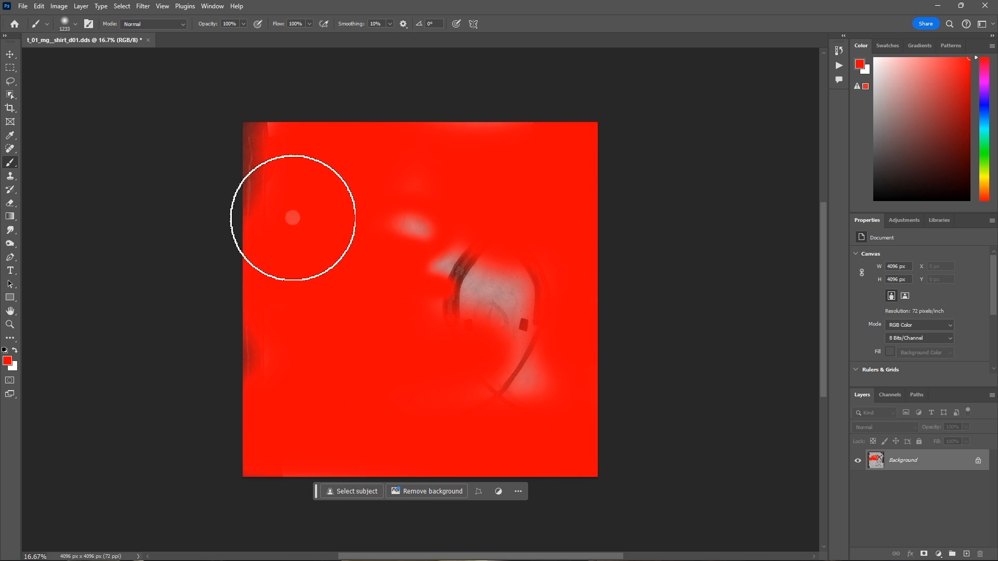
Export the red-painted shirt texture as a JPG.
key("ctrl+shift+alt+w")
left_click(769, 95)
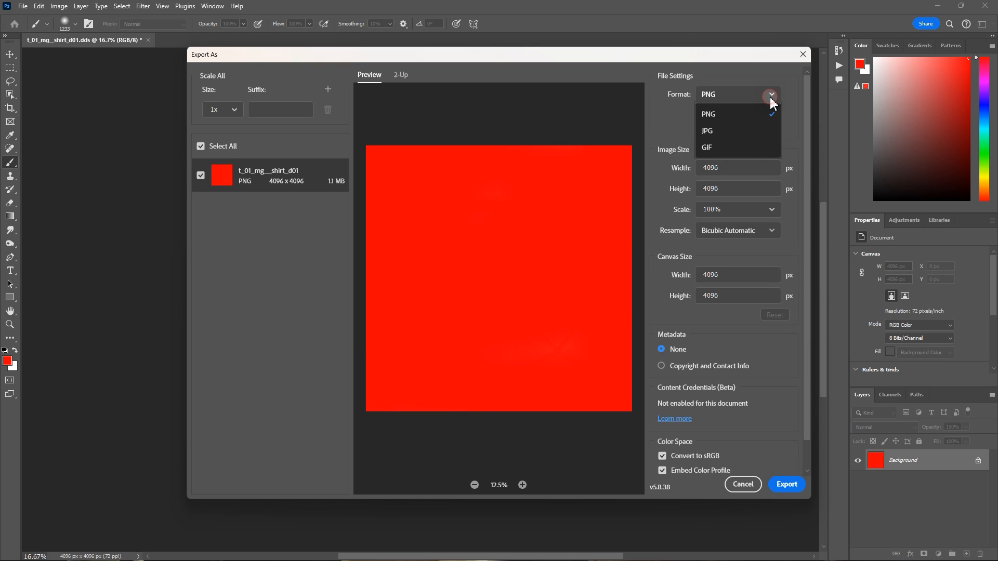
left_click(727, 131)
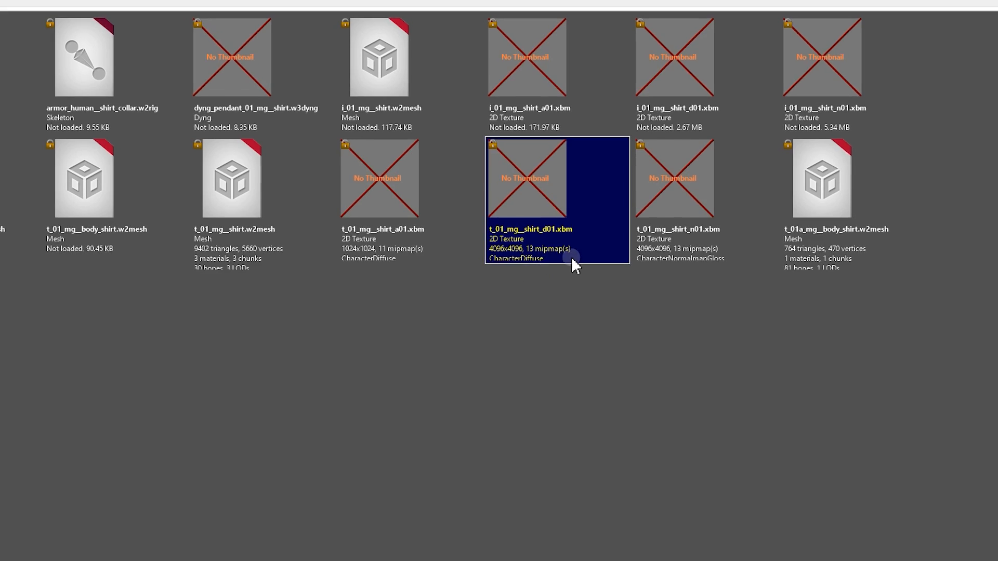
In REDkit, choose t_01_mg__shirt_d01.jpg for import as a 2D Texture into armor_shirt and open its resource name for editing.
right_click(567, 274)
mouse_move(564, 342)
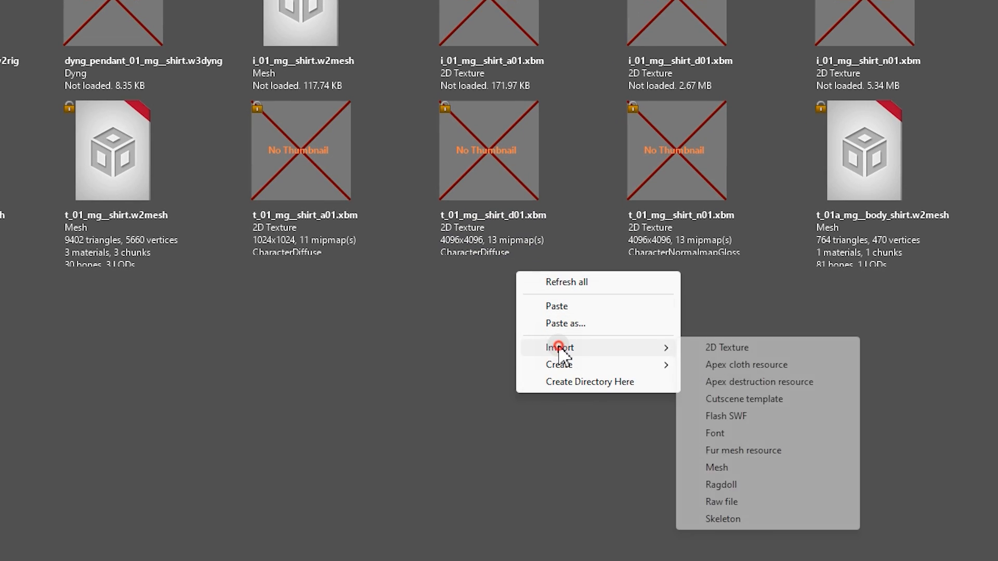
left_click(724, 351)
left_click(359, 195)
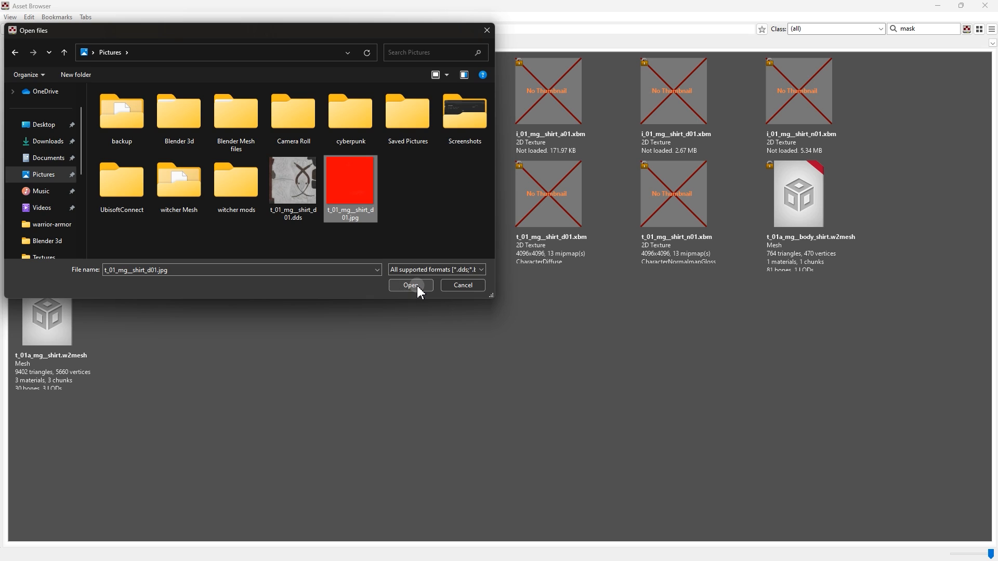
left_click(410, 285)
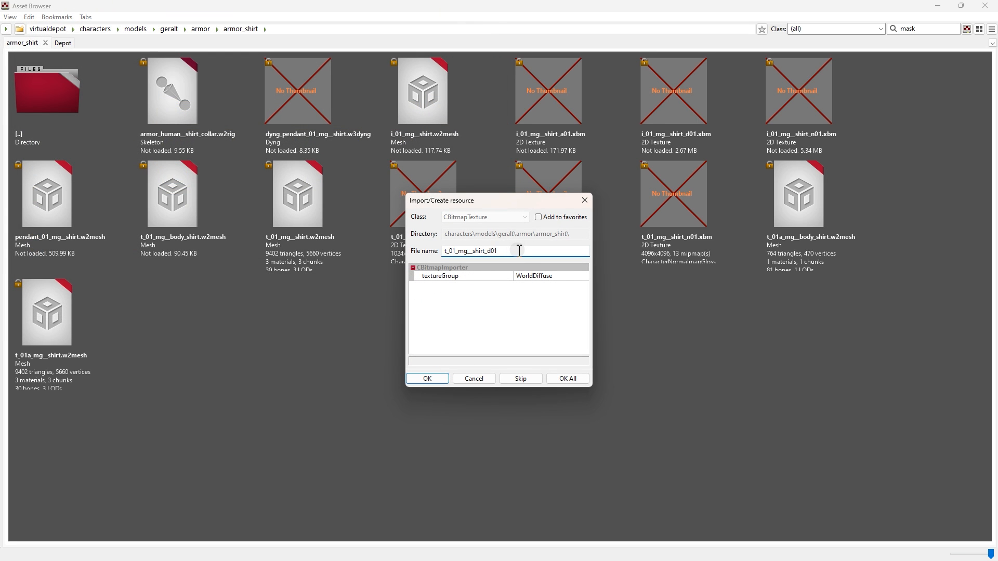
double_click(469, 251)
left_click_drag(503, 201, 419, 199)
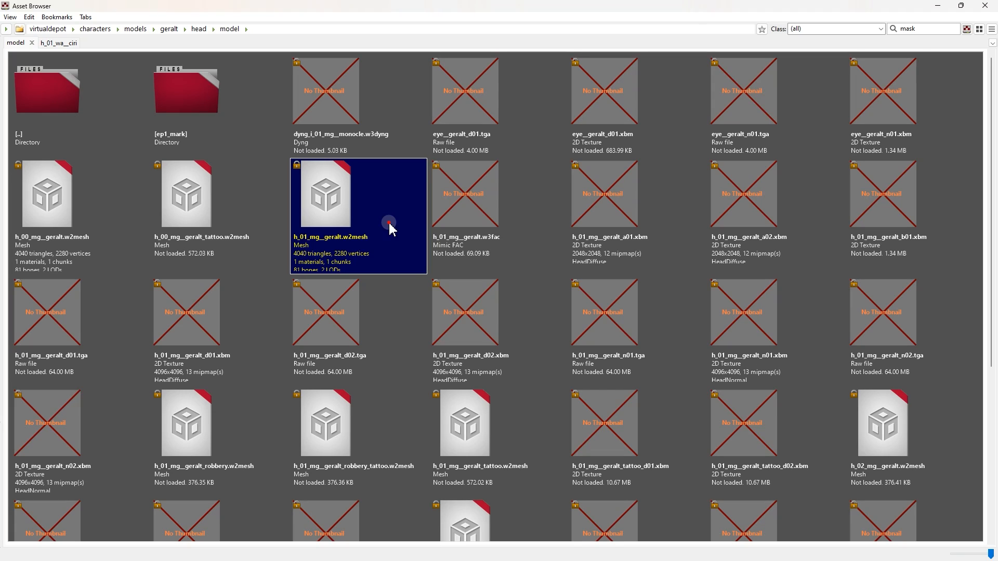
Open h_01_mg__geralt.w2mesh, place it beside Ciri's head mesh and show Material0 of both heads.
double_click(389, 225)
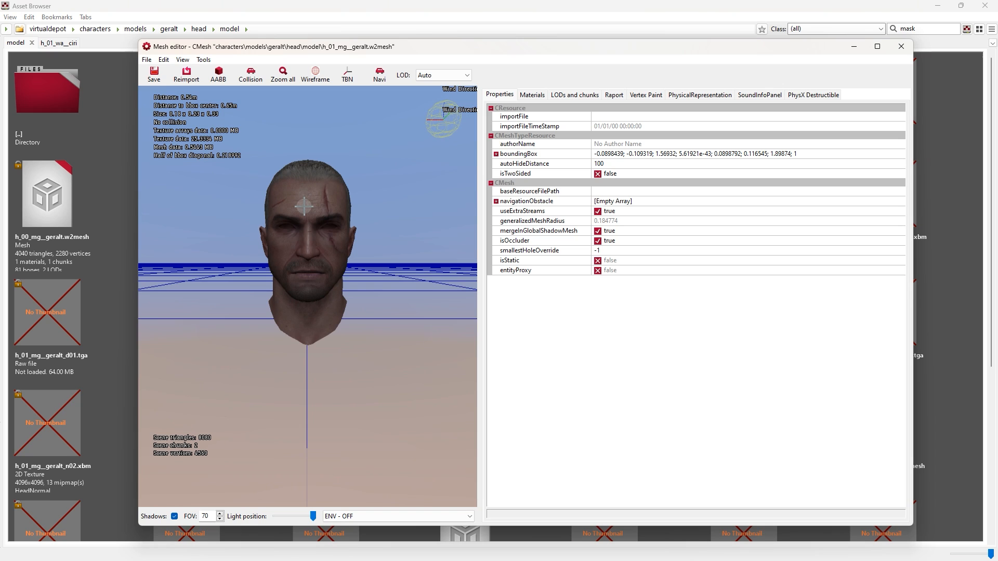
left_click_drag(809, 53, 996, 74)
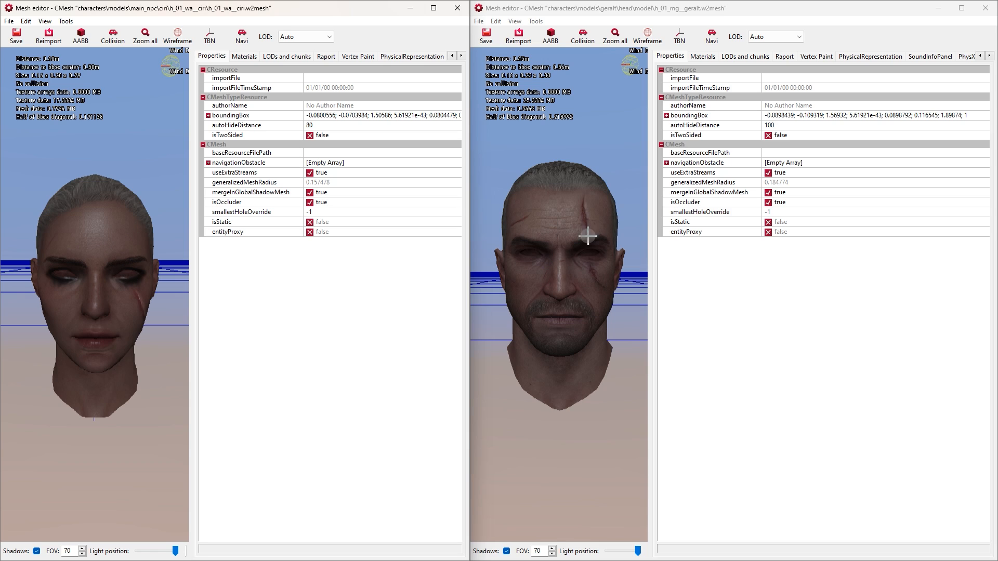
left_click(698, 59)
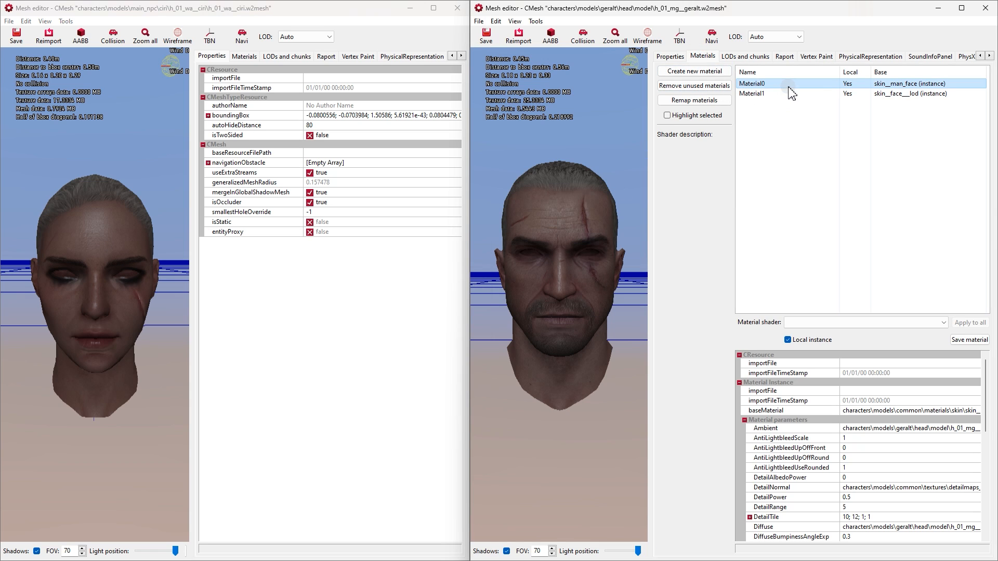
left_click(244, 56)
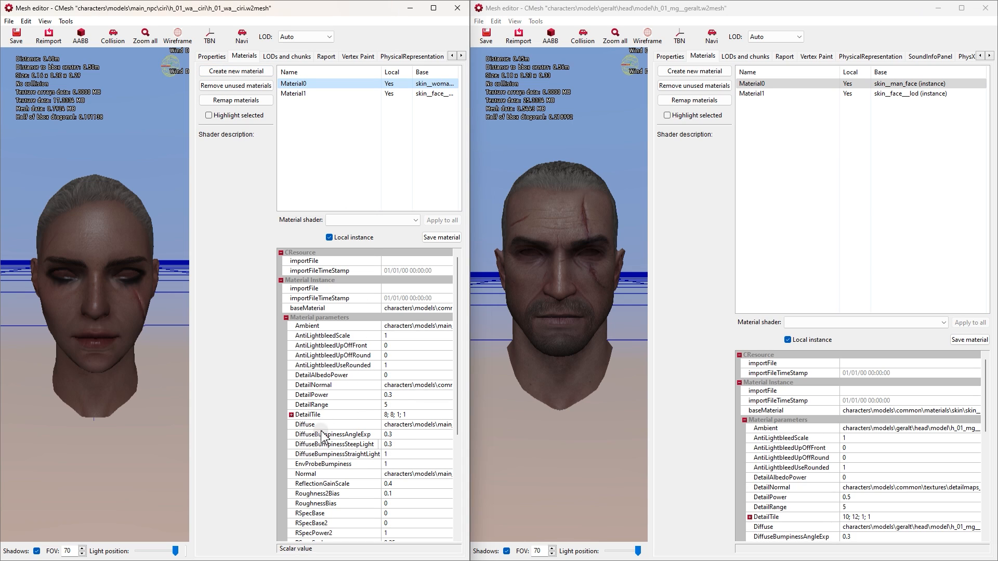
Copy the Diffuse texture path from Ciri's head Material0 into the Diffuse parameter of Geralt's head Material0.
left_click(416, 425)
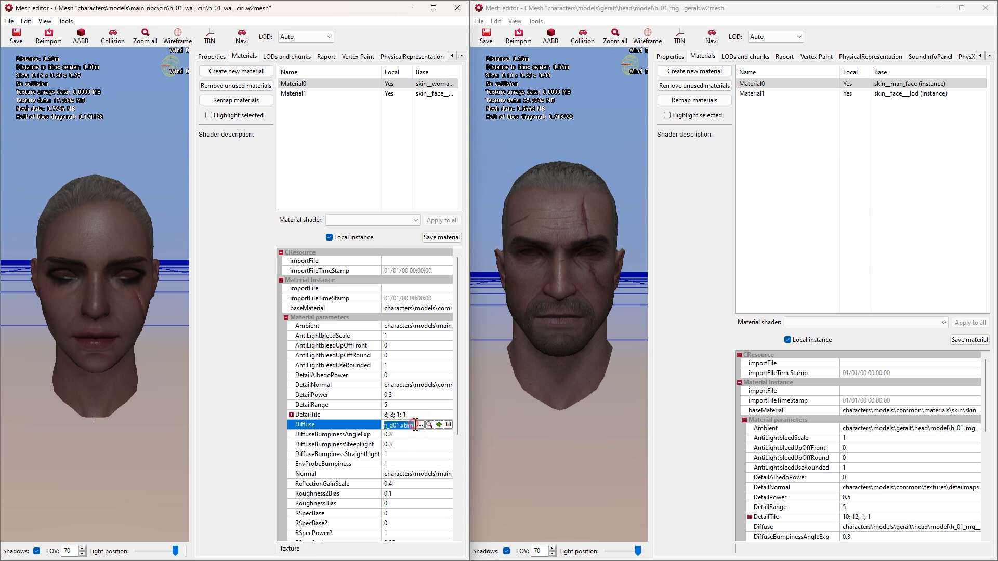
right_click(406, 425)
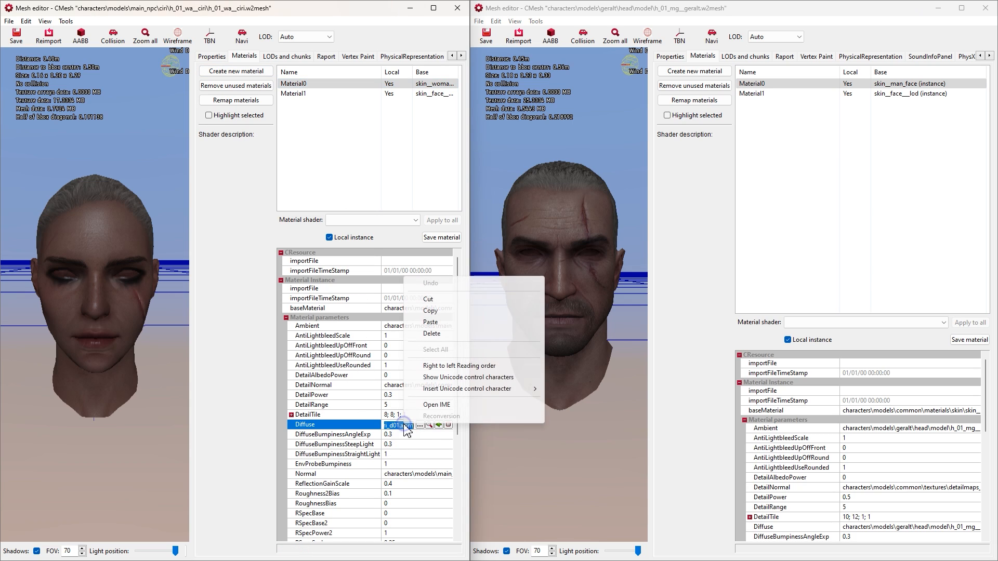
left_click(437, 312)
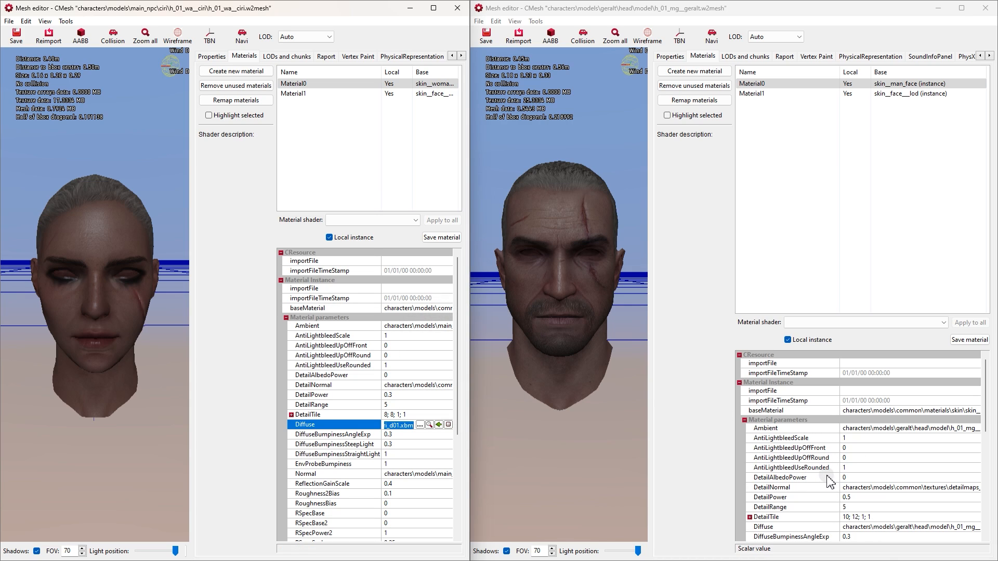
scroll(832, 483, "down", 2)
left_click(885, 472)
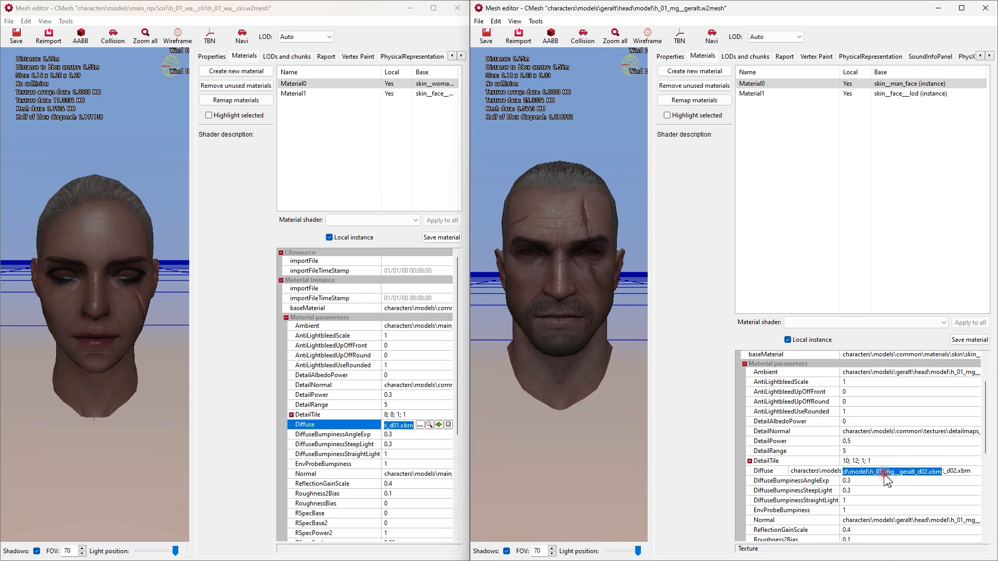
key("ctrl+v")
left_click(831, 461)
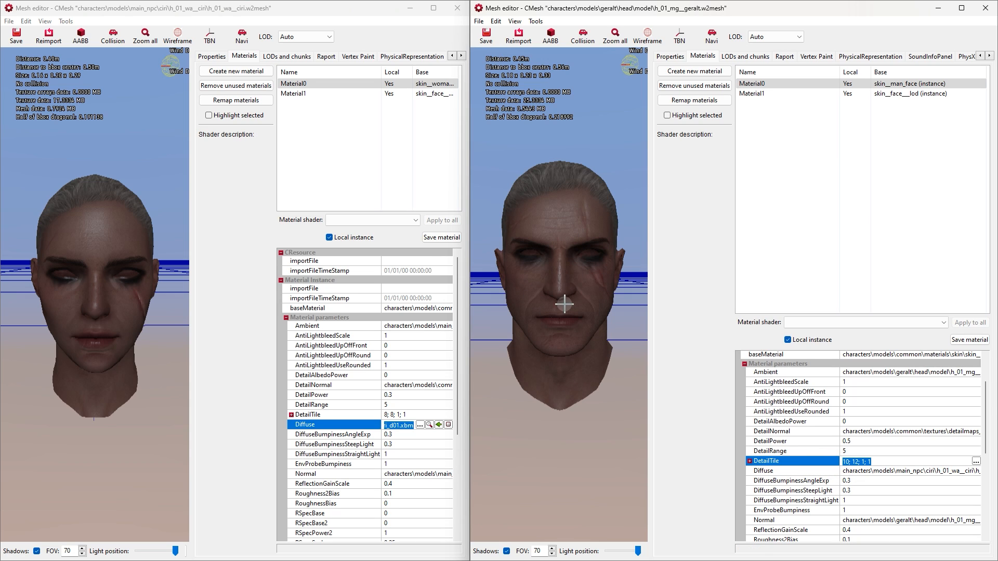
View Ciri's normal texture h_01_wa__ciri_n01.xbm from the h_01_wa__ciri folder and close the viewer.
left_click(427, 439)
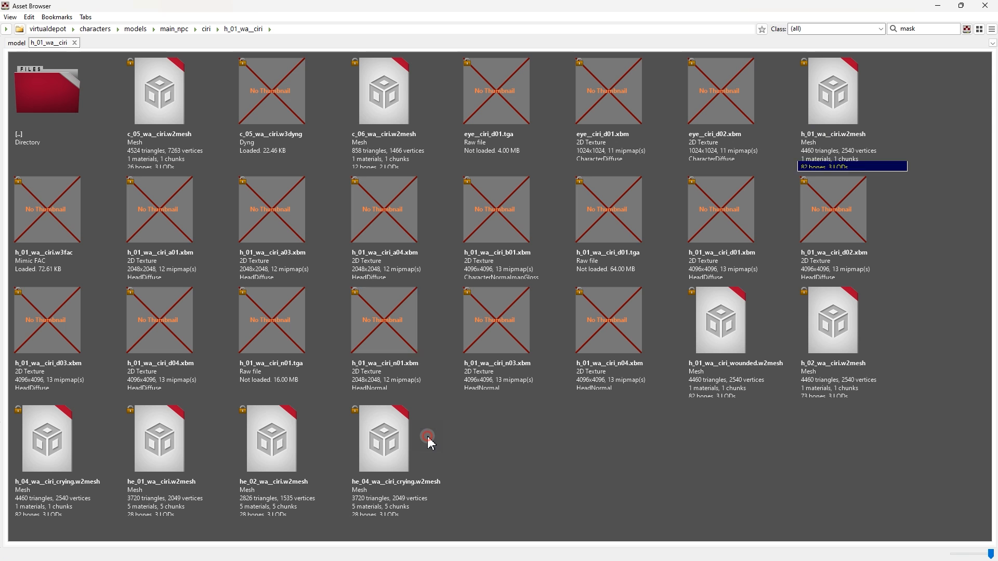
double_click(390, 335)
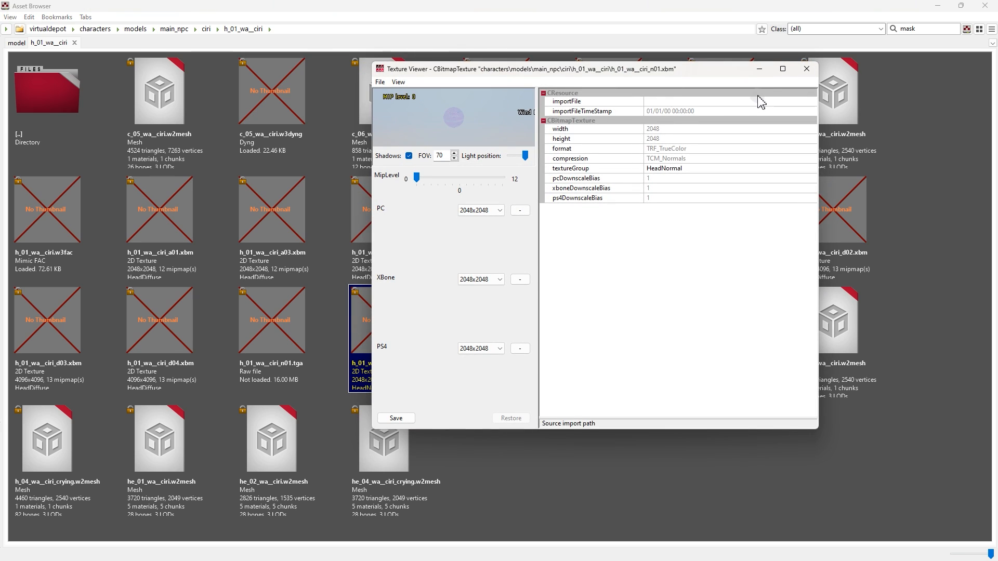
left_click(806, 68)
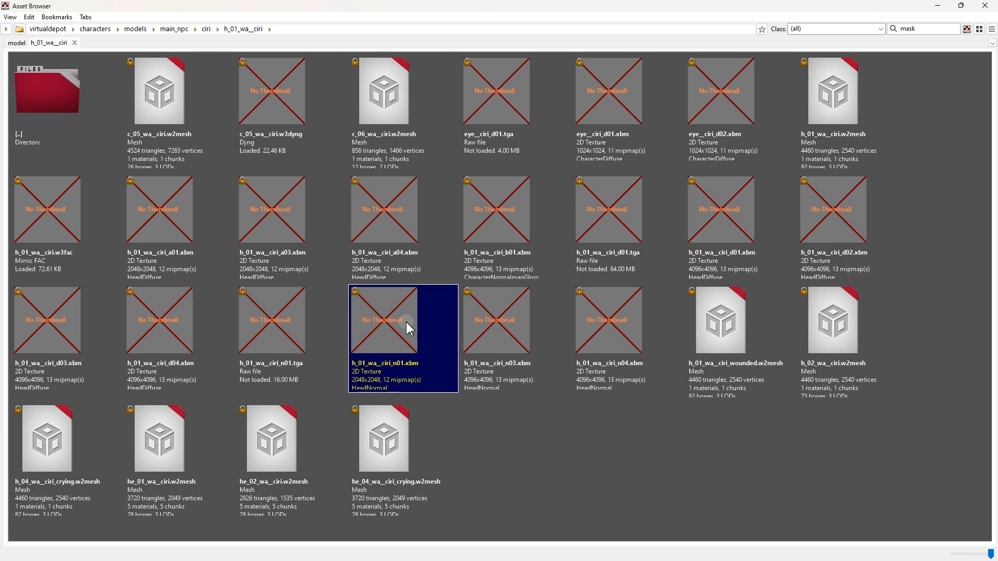
Return to the head meshes and use h_01_wa__ciri_n01.xbm as the Normal texture of Geralt's Material0.
left_click(937, 7)
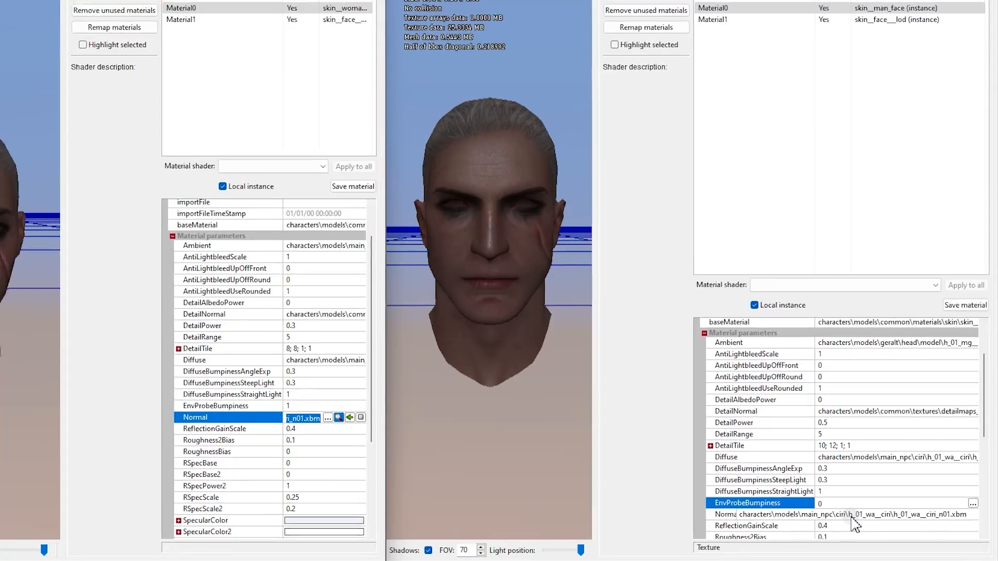
left_click(868, 521)
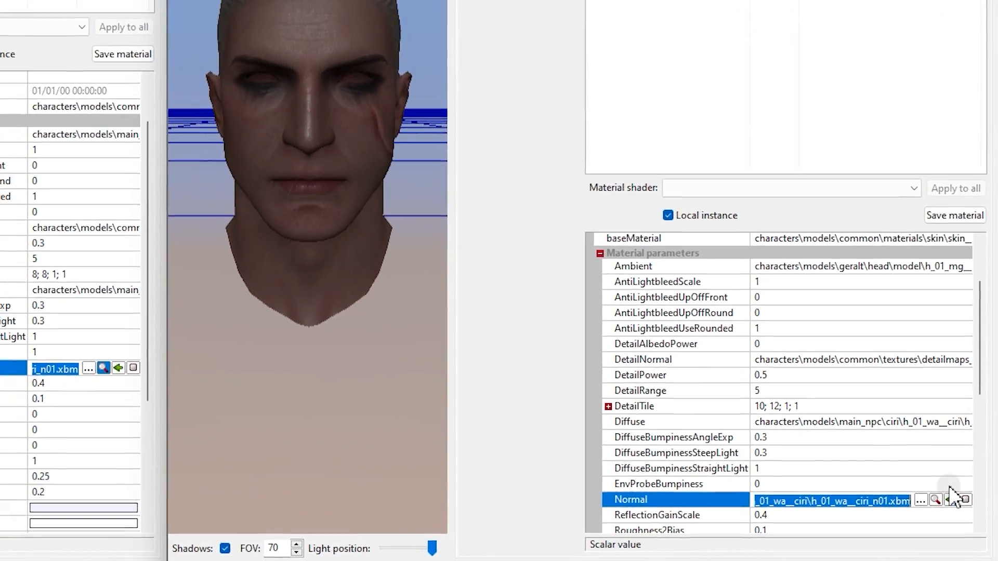
left_click(946, 479)
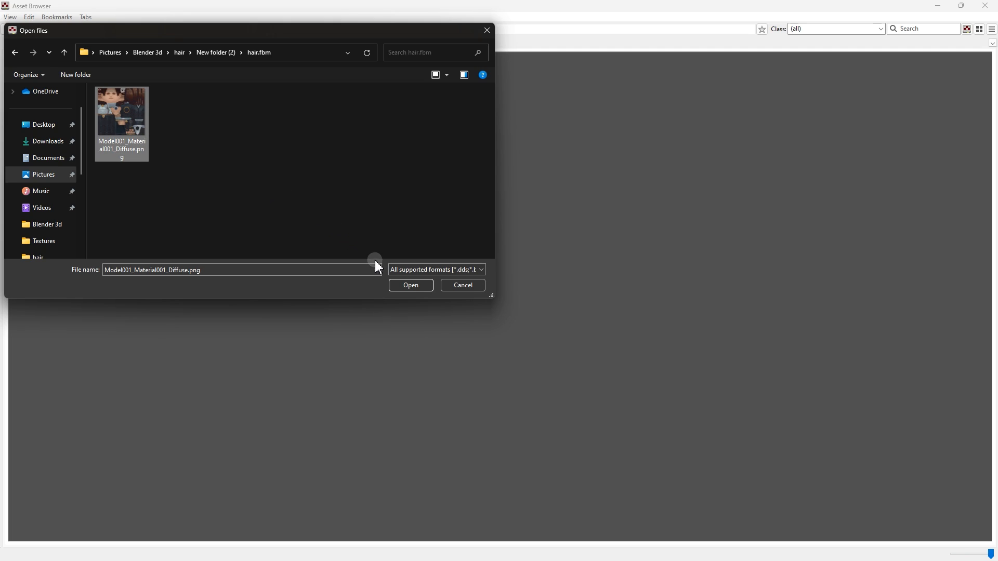
Import Model001_Material001_Diffuse.png as a texture into the coif model's new folder and select the imported texture.
left_click(399, 287)
left_click(561, 383)
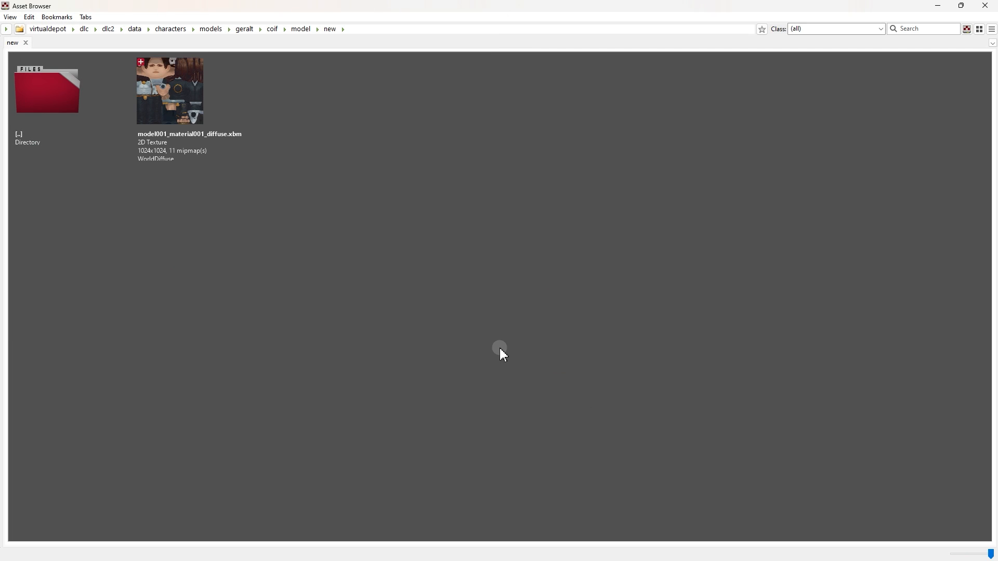
left_click(164, 96)
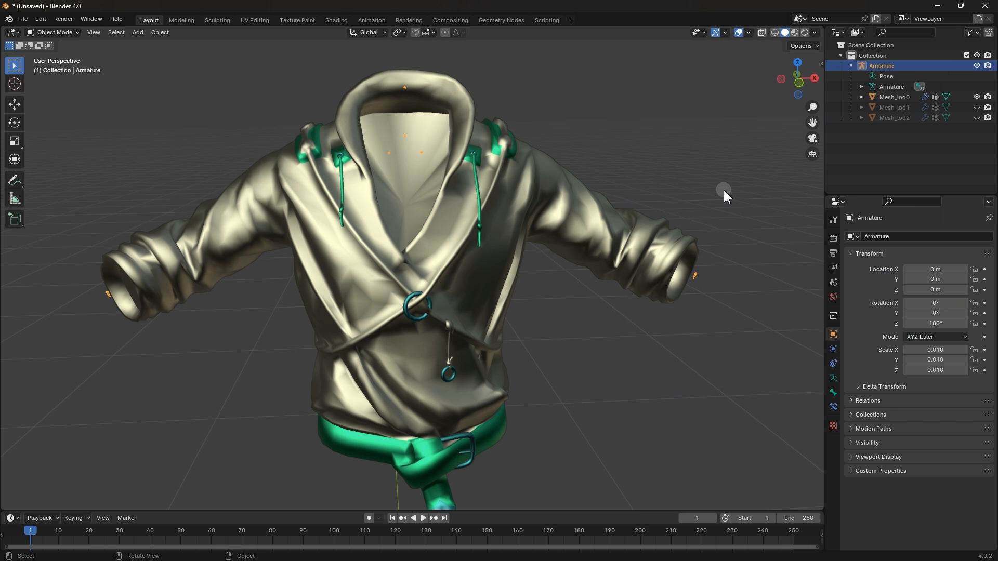
In Blender, hide the shirt mesh Mesh_lod0 in the viewport.
left_click(975, 97)
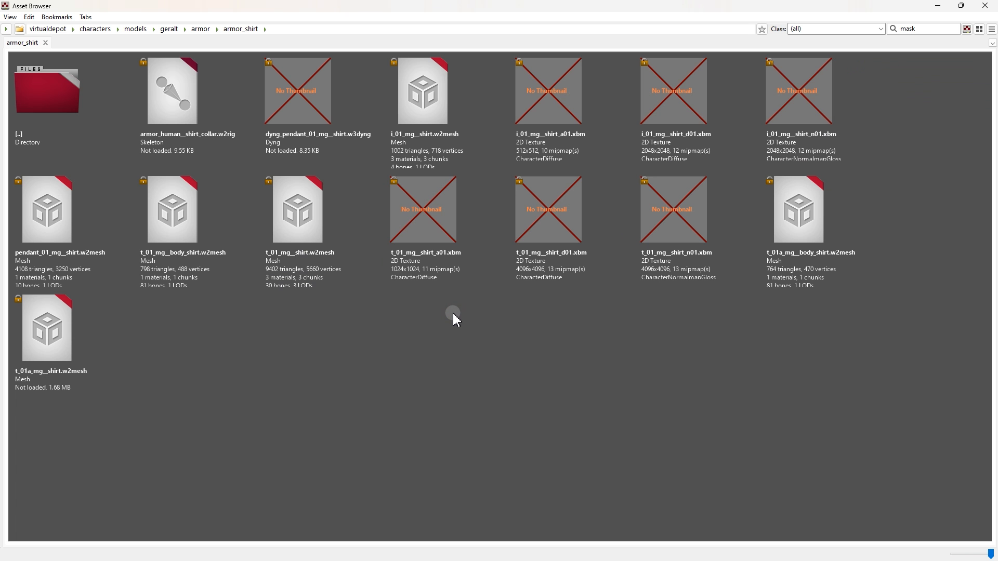
In REDkit, open t_01_mg__shirt.w2mesh for a look, close it and bring up the actions available for the asset.
double_click(323, 231)
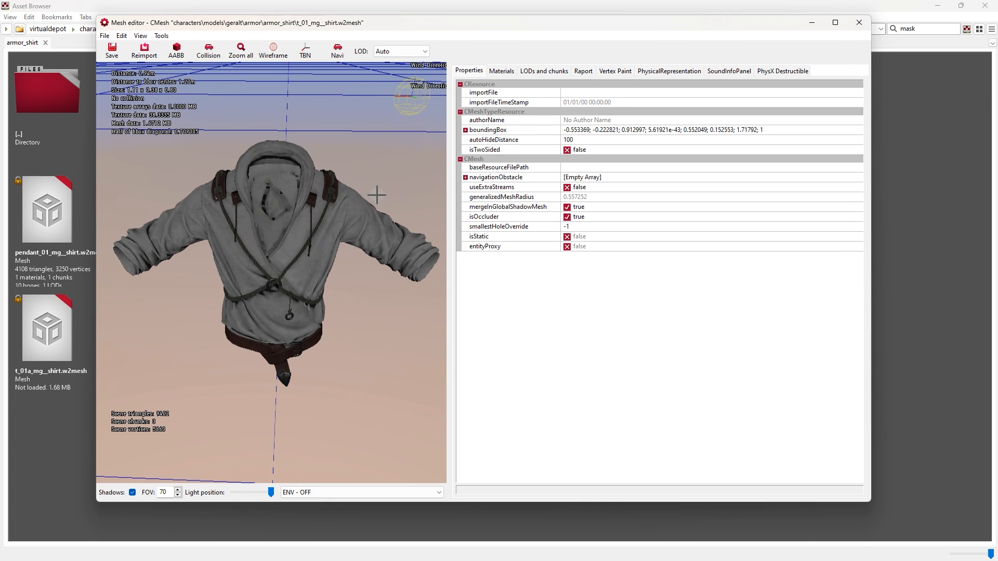
left_click(859, 22)
right_click(343, 213)
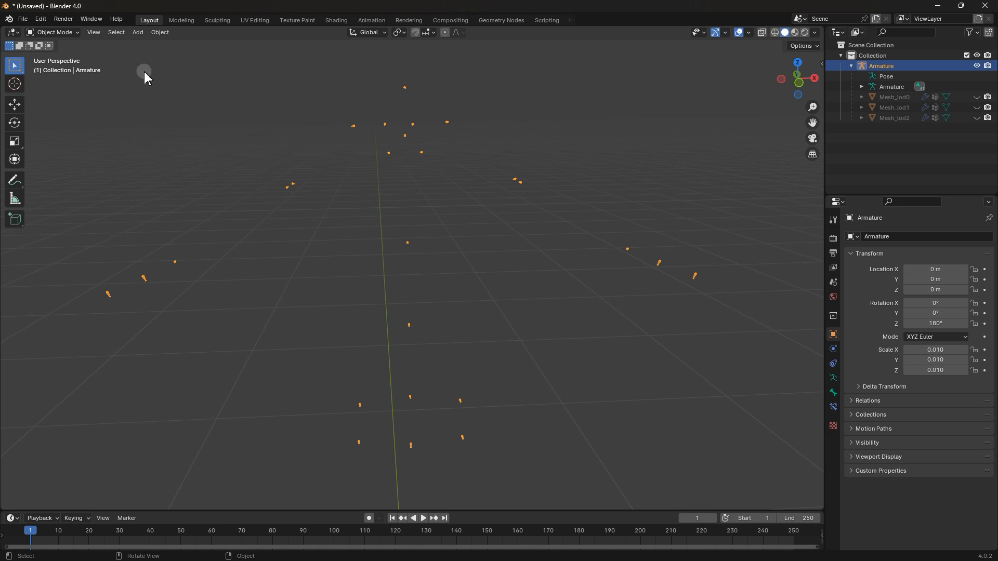
In Blender, switch the shirt's armature from Object Mode to Pose Mode.
left_click(54, 32)
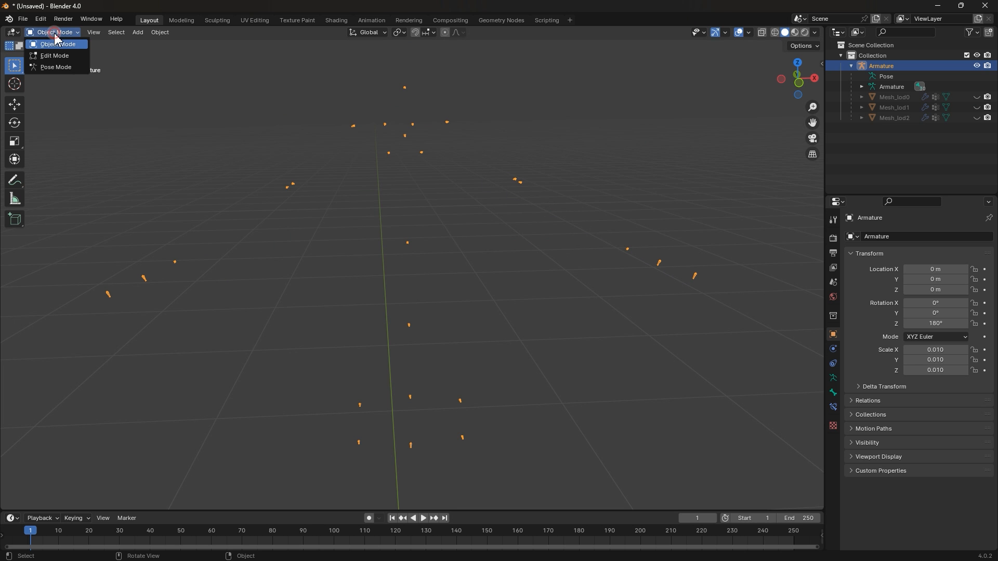
left_click(57, 67)
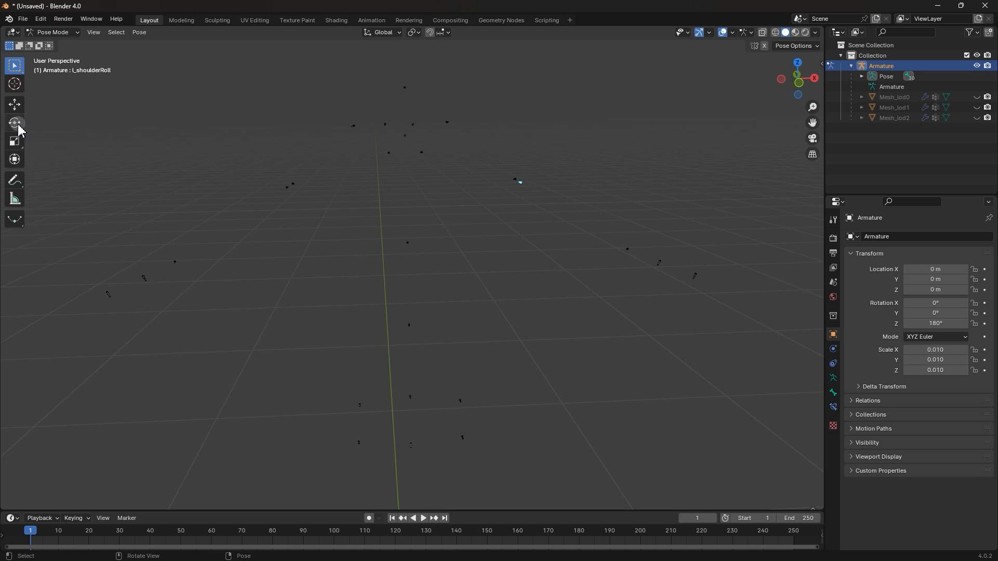
Show Mesh_lod0 and rotate the l_shoulderRoll bone and a bone near the neck to test how the shirt deforms.
left_click(16, 124)
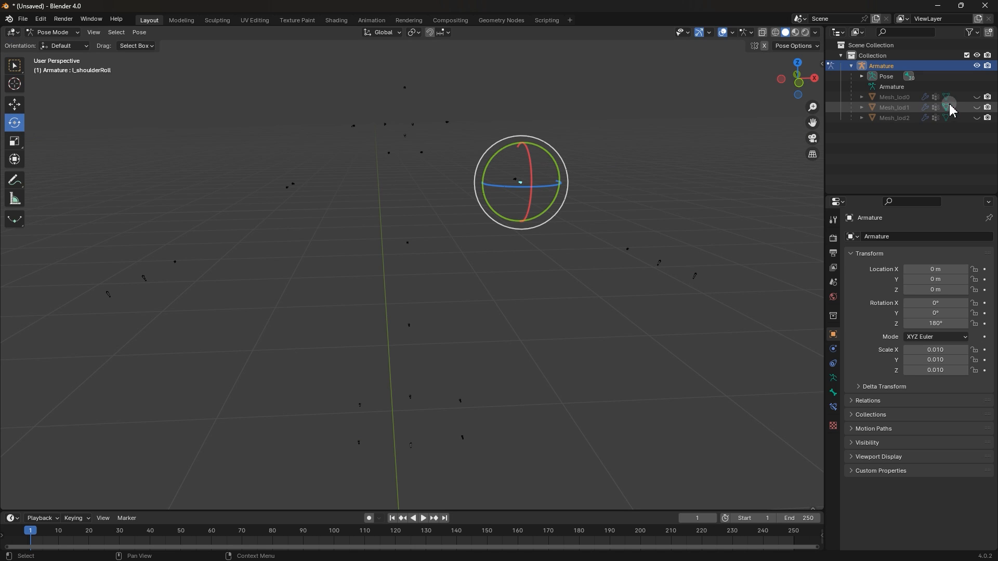
left_click(977, 97)
mouse_move(555, 166)
left_mouse_down()
mouse_move(504, 139)
mouse_move(535, 151)
mouse_move(550, 187)
mouse_move(514, 208)
mouse_move(541, 176)
left_mouse_up()
left_click(421, 152)
left_click_drag(461, 144, 565, 139)
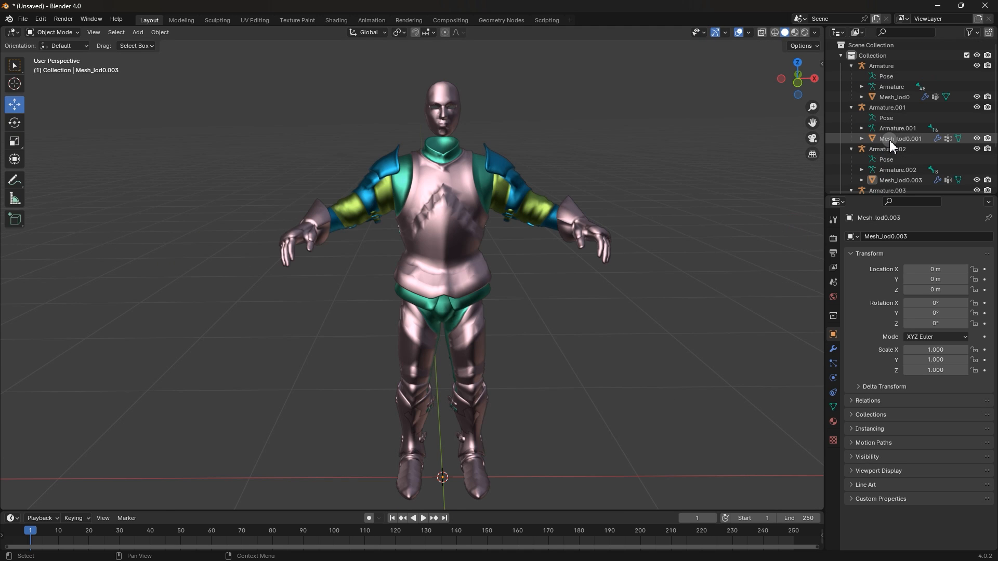
Toggle the visibility of Mesh_lod0, Mesh_lod0.001 and Mesh_lod0.003 to examine the armor parts, finally hiding Mesh_lod0.003 and Mesh_lod0.001.
left_click(977, 97)
left_click(977, 97)
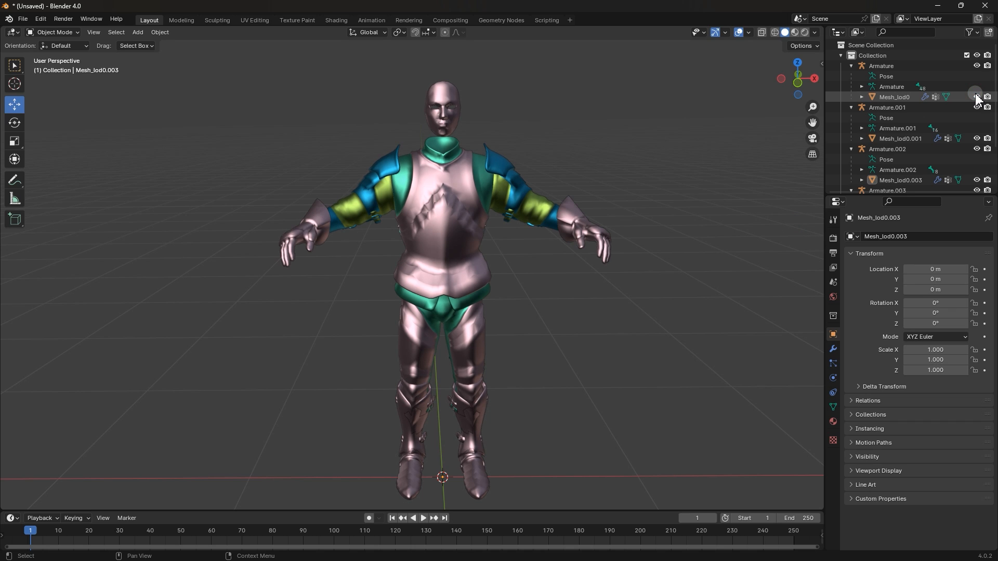
left_click(976, 138)
left_click(976, 139)
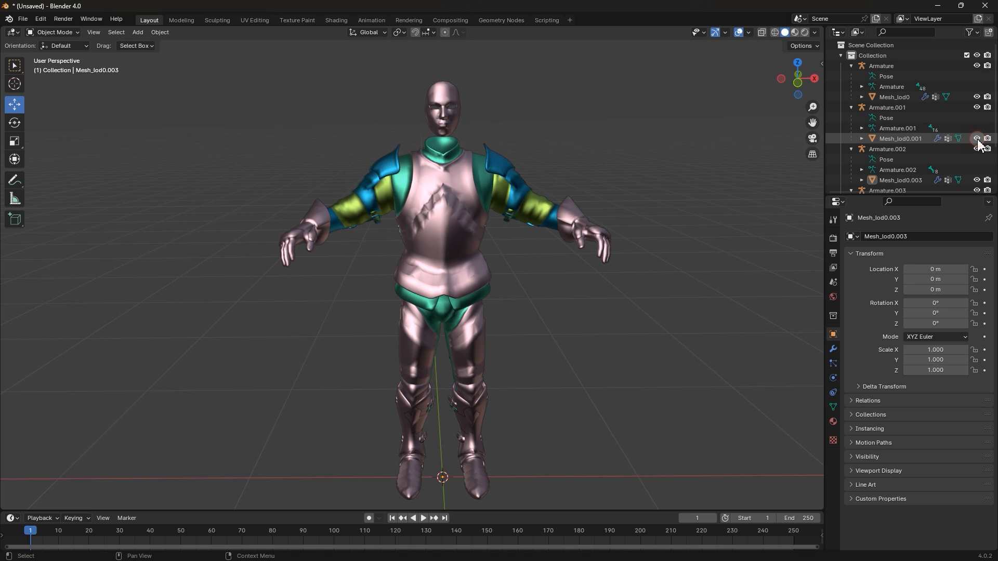
left_click(976, 180)
left_click(977, 180)
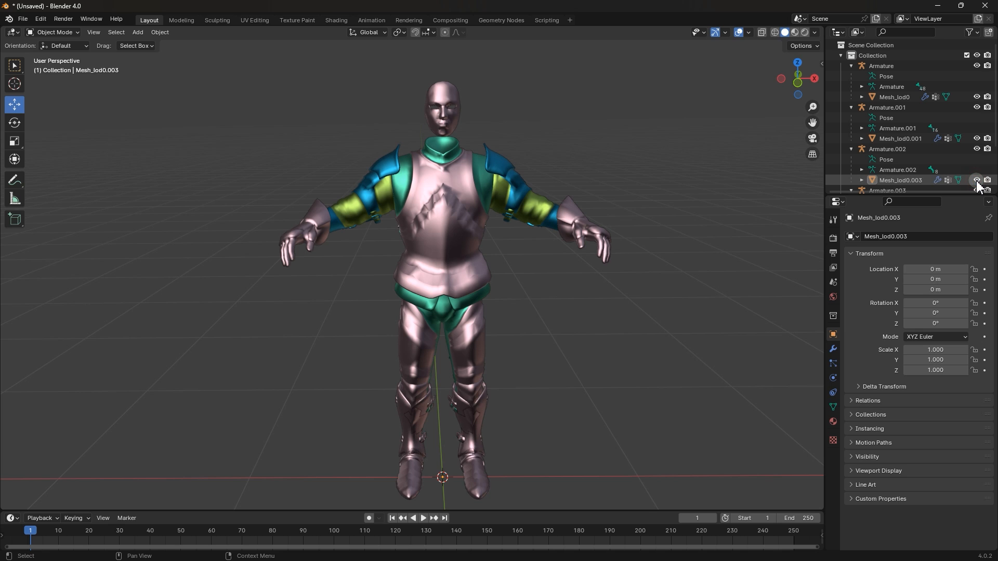
left_click(976, 179)
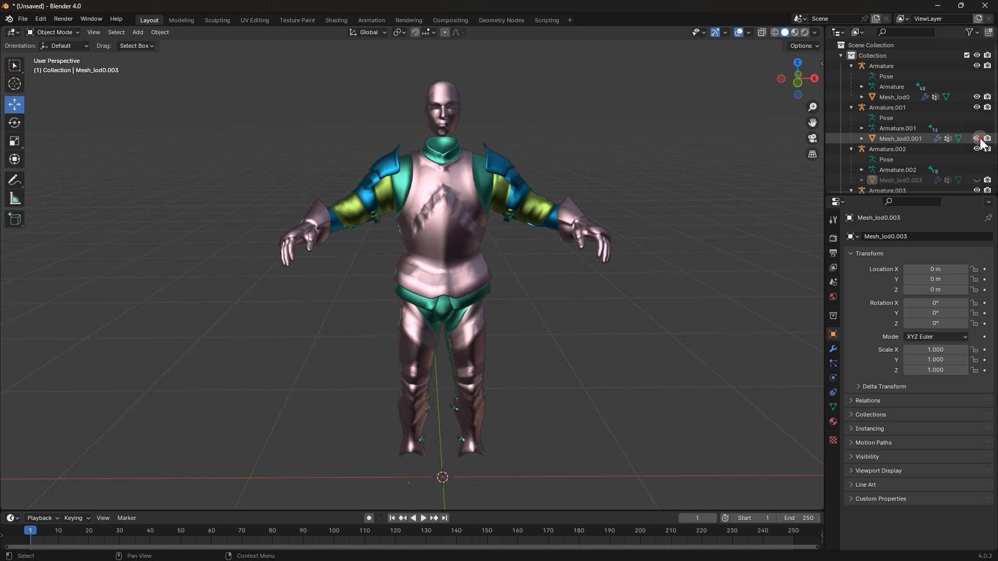
left_click(976, 139)
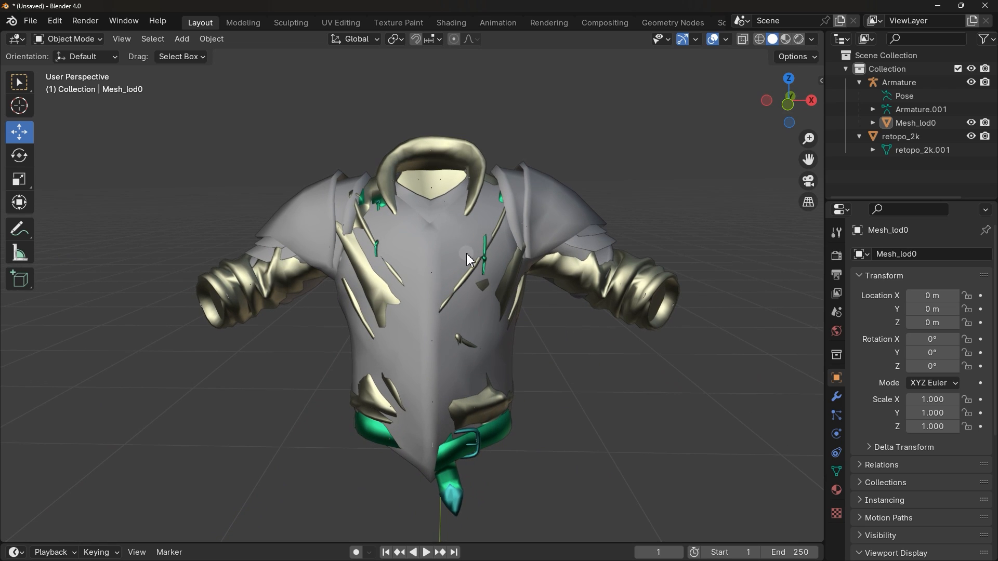
In the scene with the retopo_2k armor, delete the original shirt mesh Mesh_lod0.
left_click(460, 244)
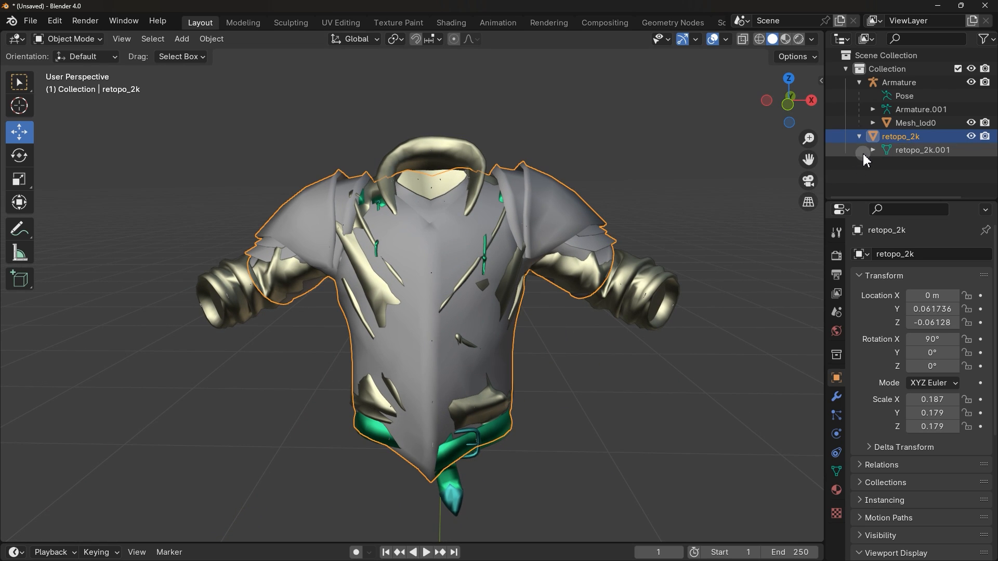
left_click(908, 125)
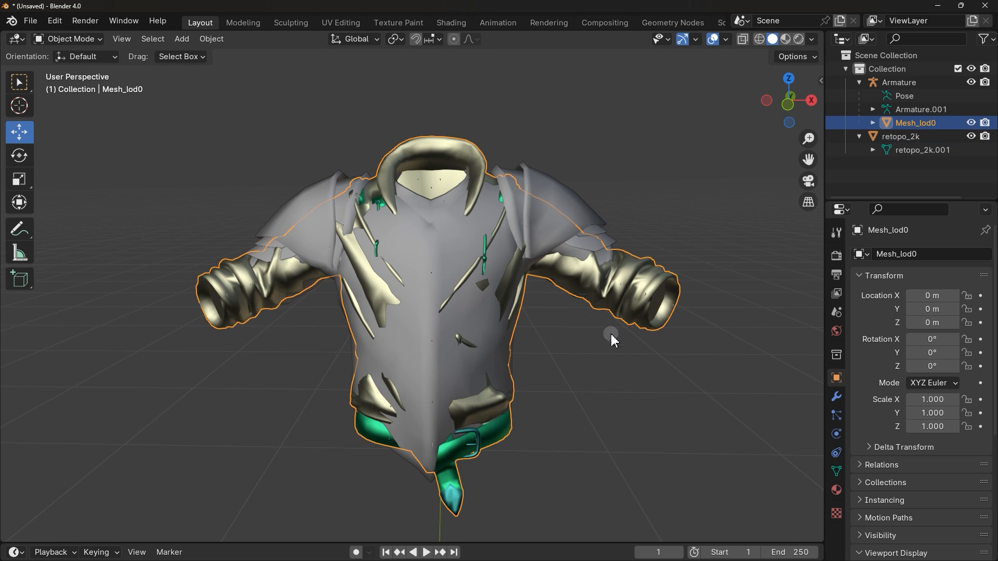
key("Delete")
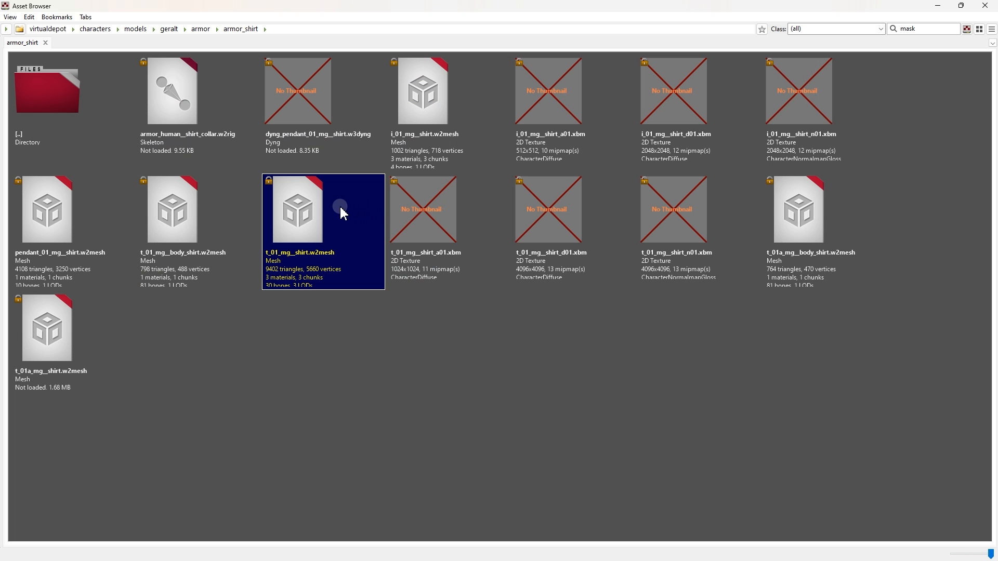
In REDkit, export t_01_mg__shirt.w2mesh as t_01_mg__shirt.fbx into the witcher Mesh folder under Pictures.
right_click(339, 207)
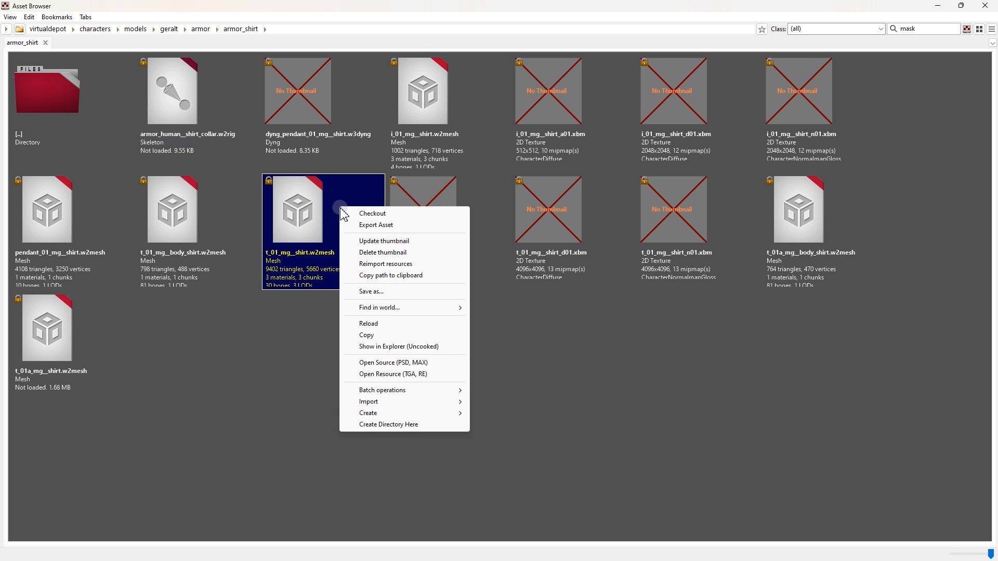
left_click(380, 224)
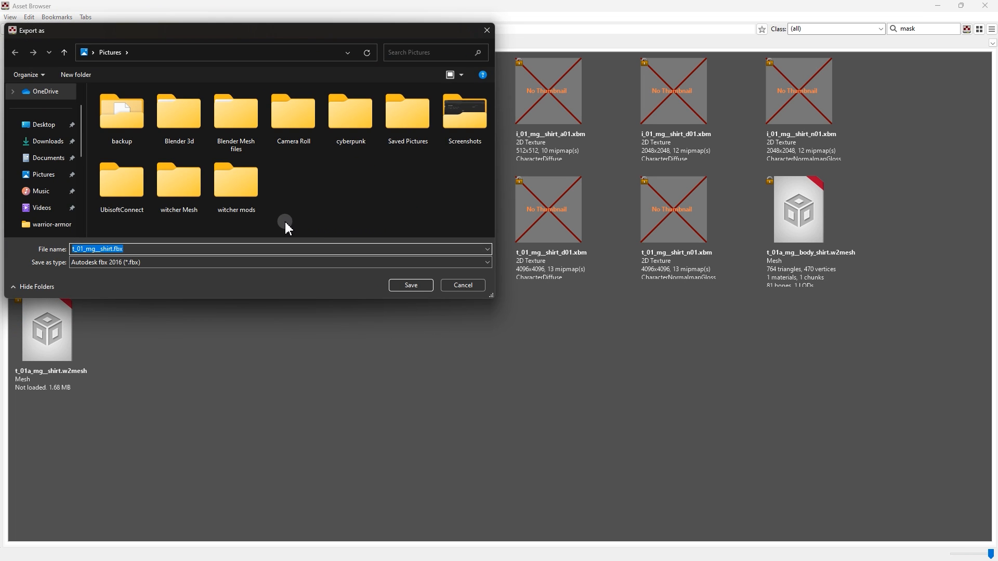
double_click(181, 187)
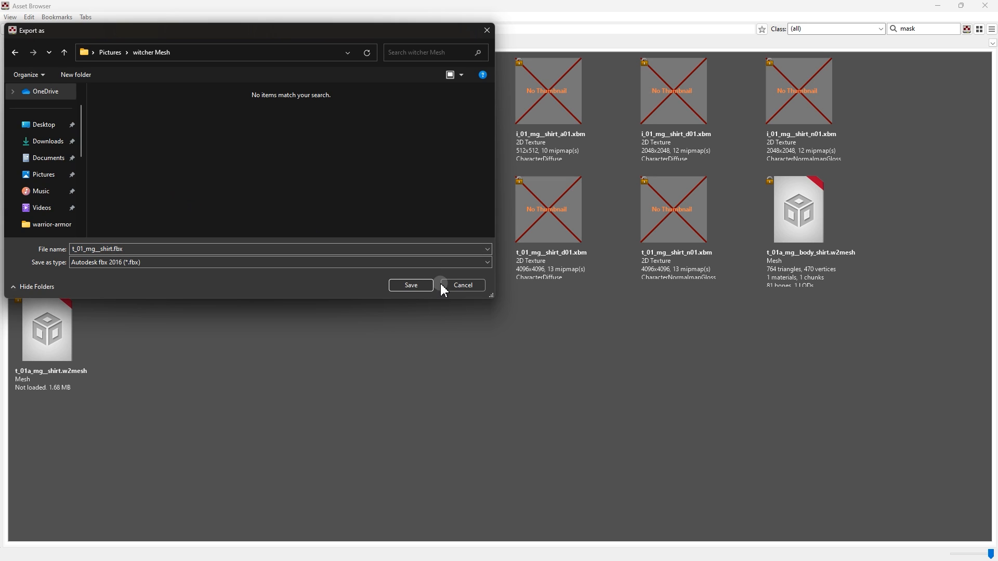
left_click(406, 287)
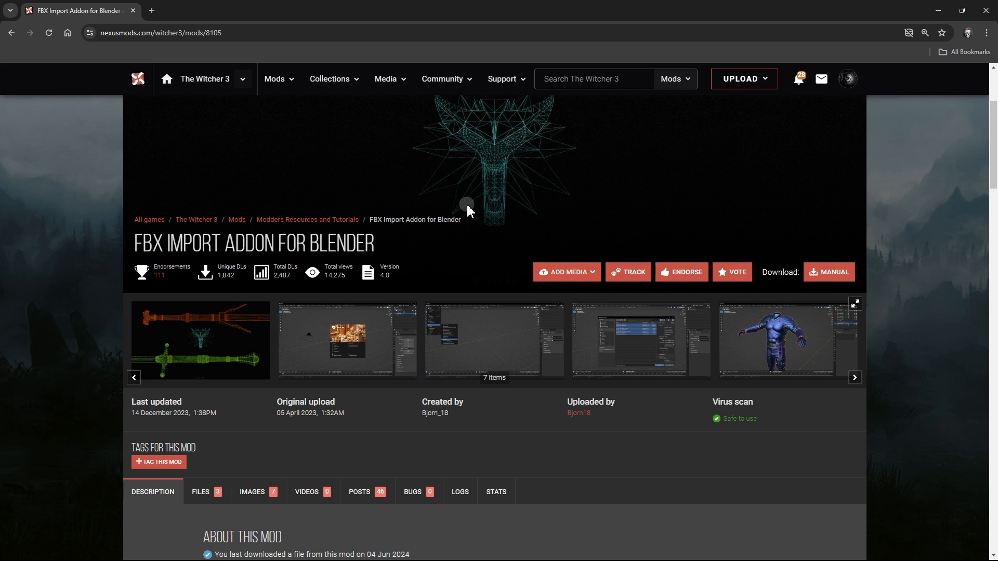
From the FBX Import Addon for Blender page on Nexus Mods, download Witcher FBX Addon for Blender 4.0 with the slow download.
left_click_drag(134, 247, 414, 242)
left_click(418, 242)
scroll(377, 210, "down", 3)
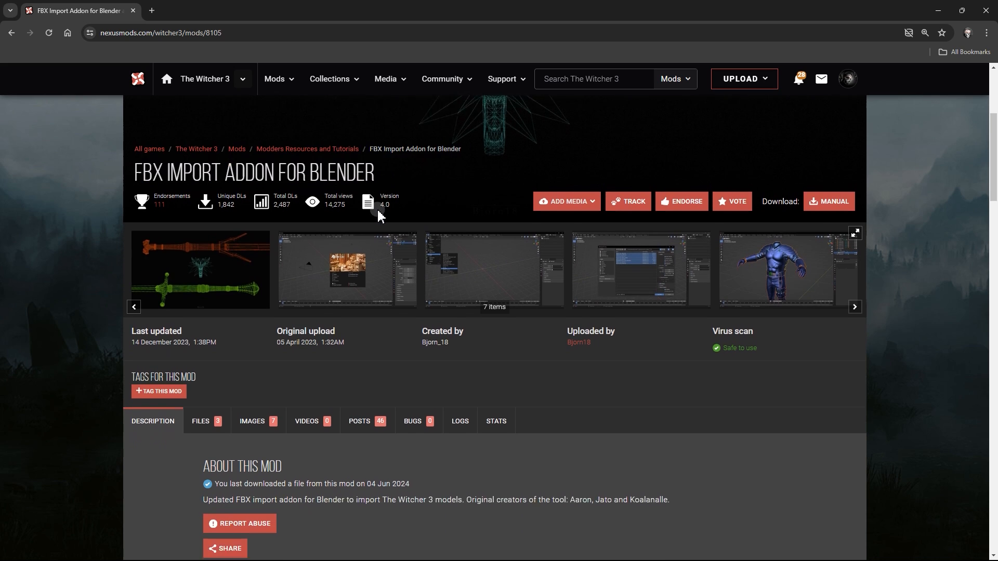
left_click(213, 337)
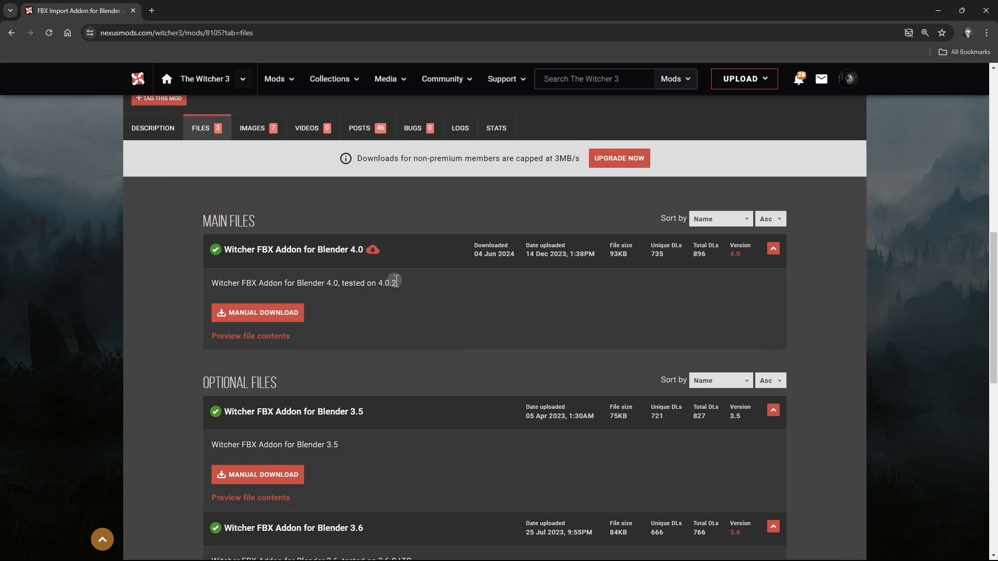
left_click(272, 312)
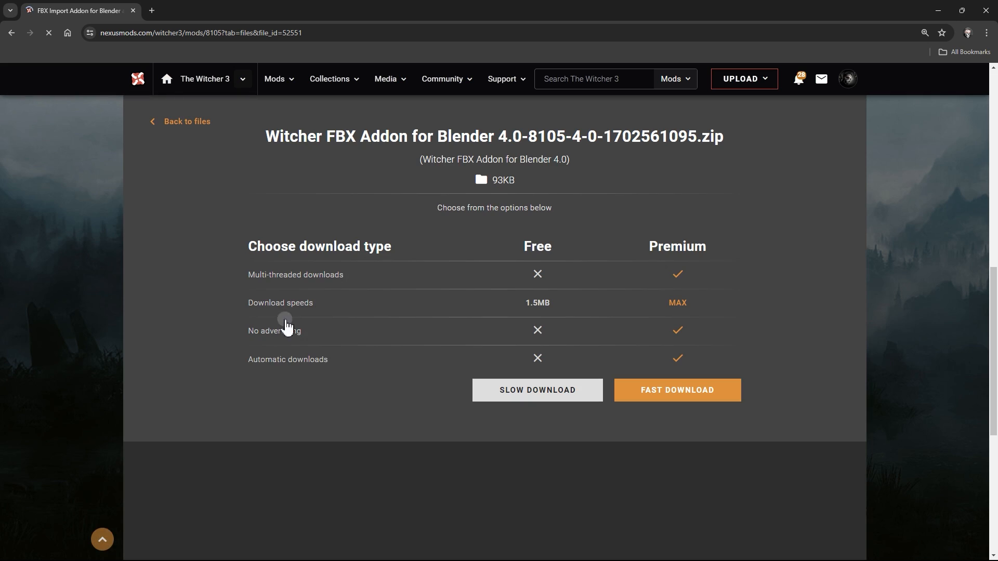
left_click(538, 399)
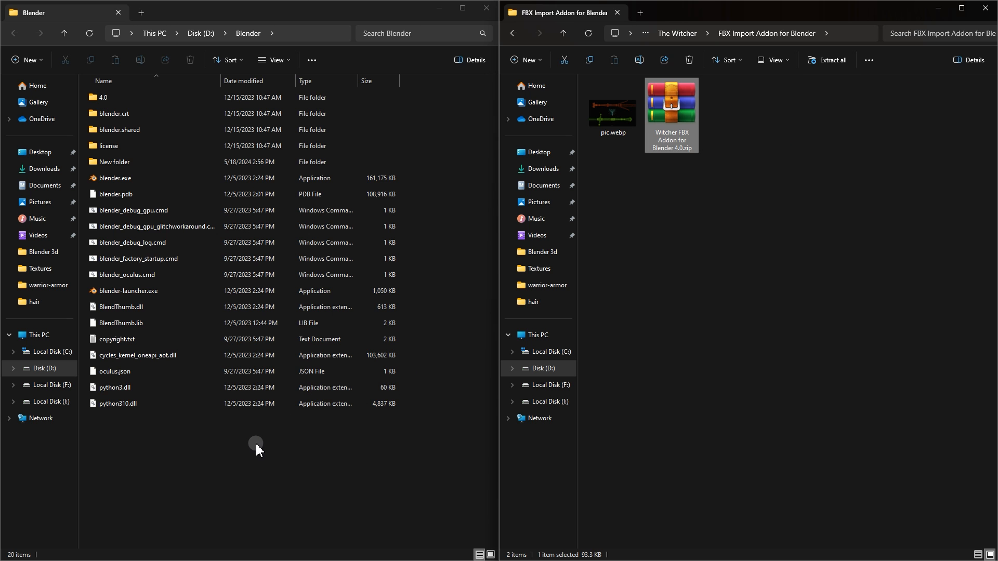
Copy the 4.0 folder from Witcher FBX Addon for Blender 4.0.zip into the Blender installation folder, replacing the files already there.
left_click_drag(245, 450, 197, 89)
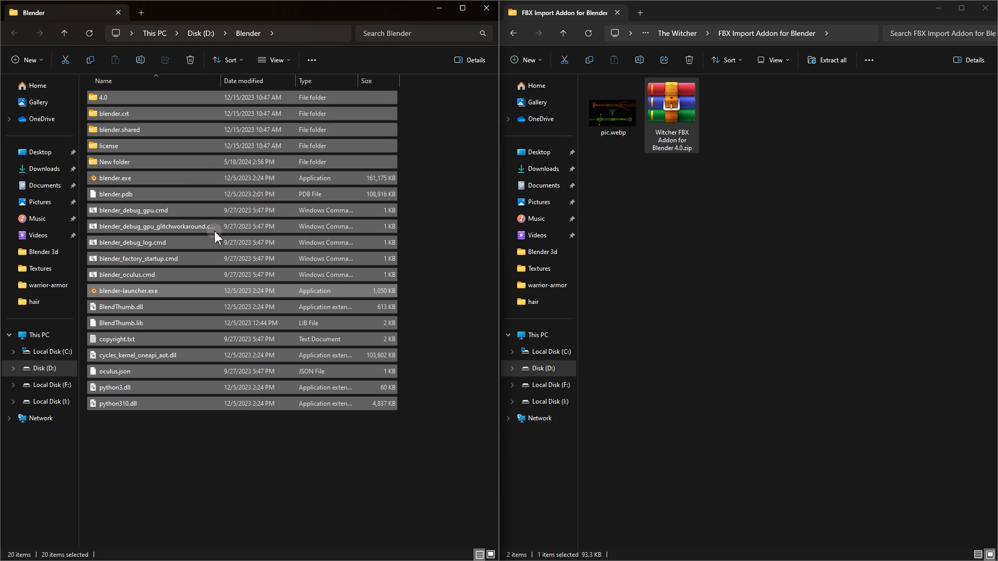
double_click(670, 144)
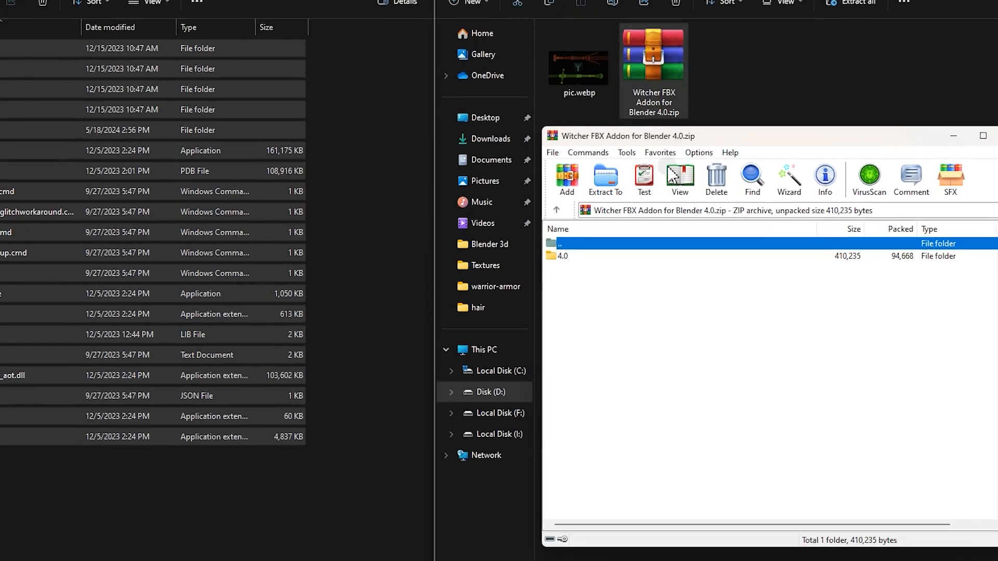
left_click(560, 257)
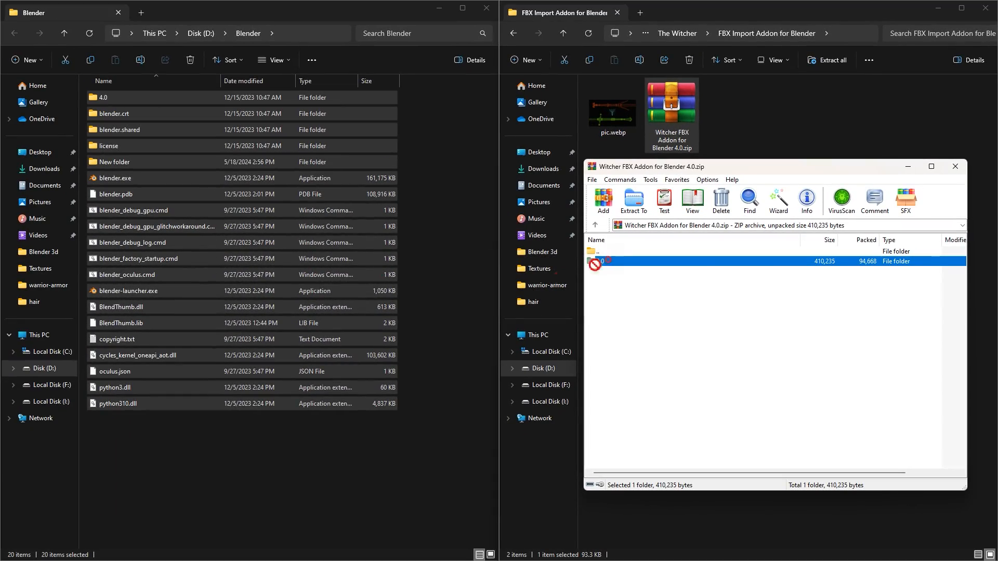
left_click_drag(594, 264, 457, 316)
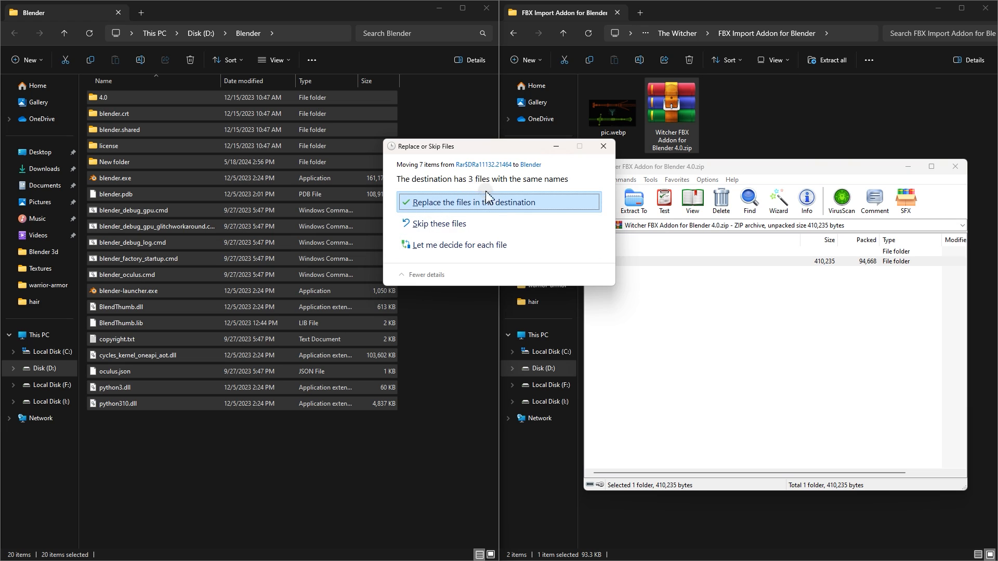
left_click(437, 204)
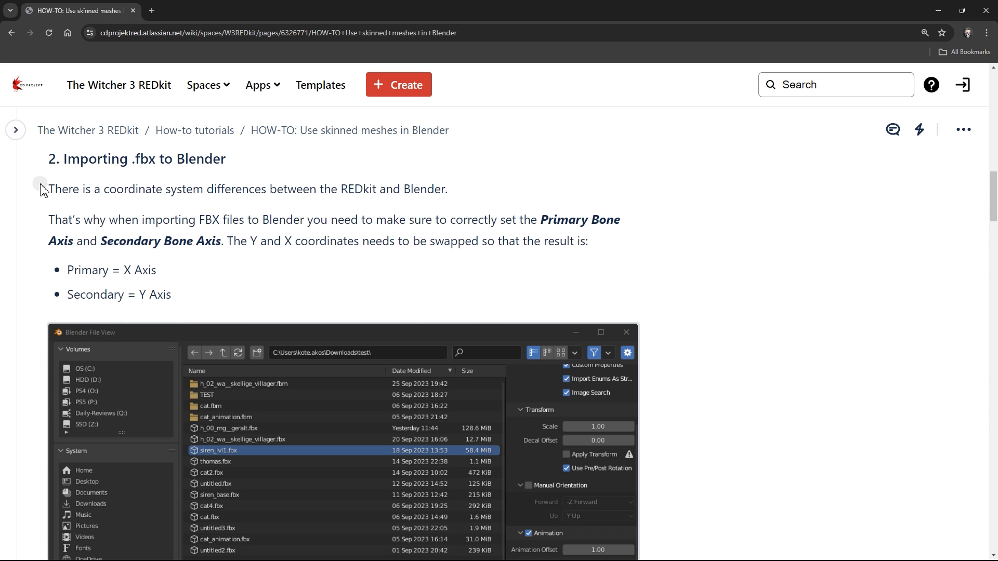
In the REDkit wiki, read the section on bone axis settings for importing FBX files to Blender.
left_click_drag(50, 189, 625, 238)
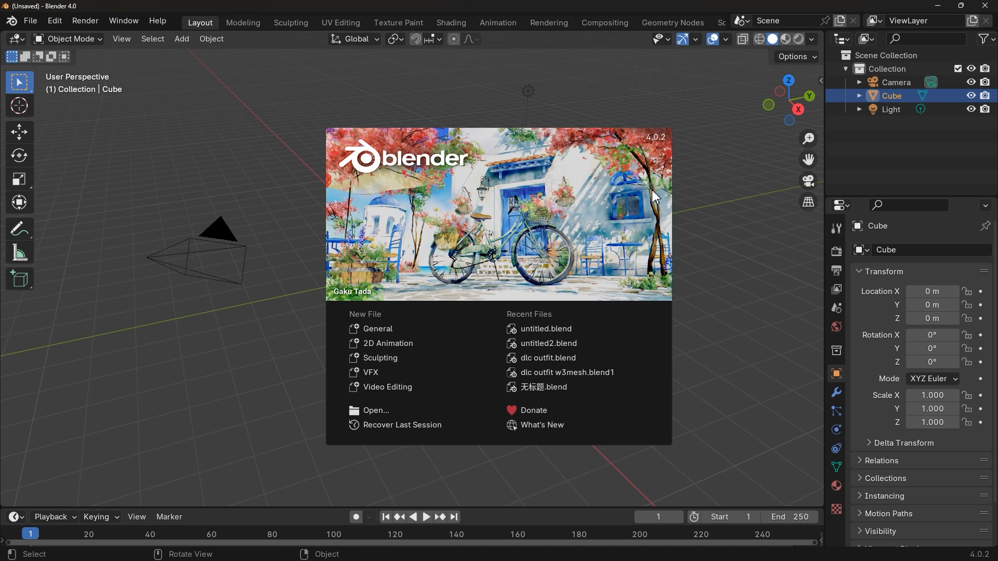
In Blender, start a new General file and delete the default camera, cube and light.
left_click(387, 328)
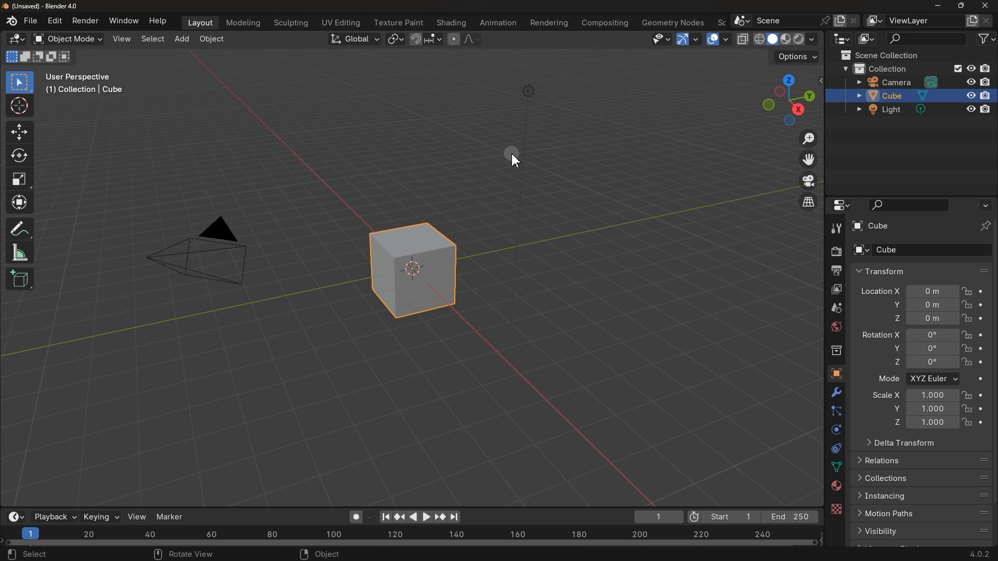
left_click_drag(566, 82, 187, 377)
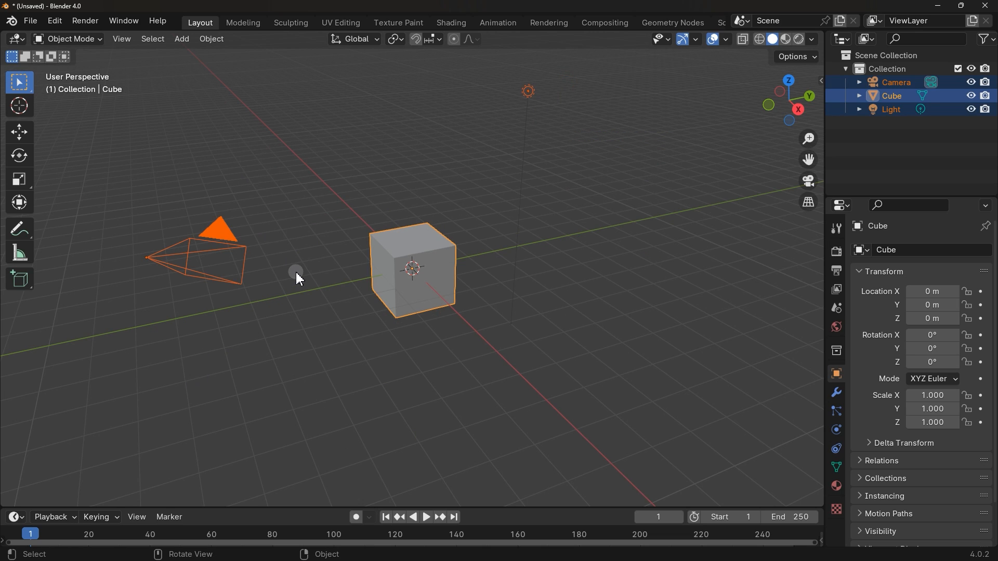
key("Delete")
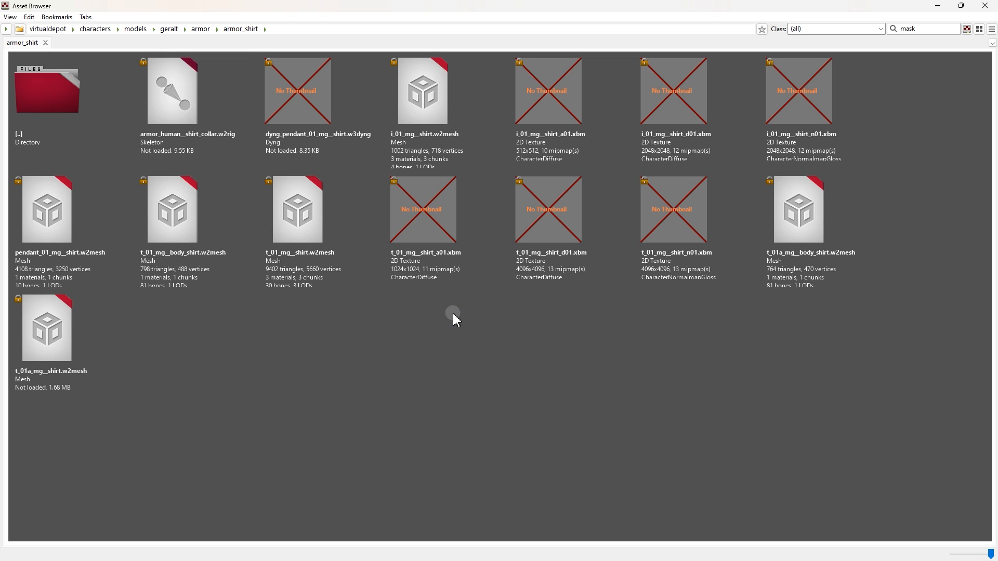
In REDkit, open t_01_mg__shirt.w2mesh to examine the shirt model and close the mesh editor.
double_click(323, 235)
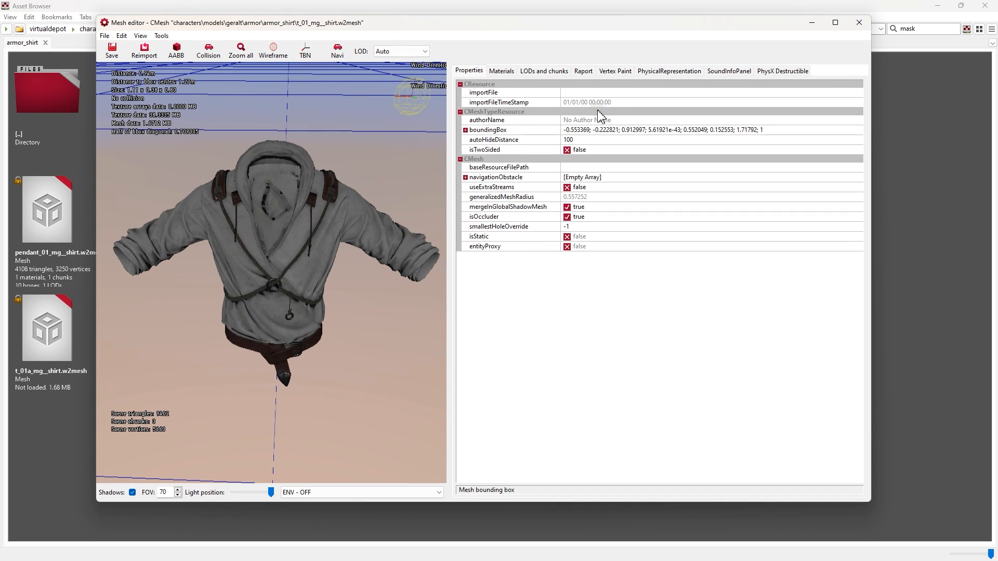
left_click(858, 22)
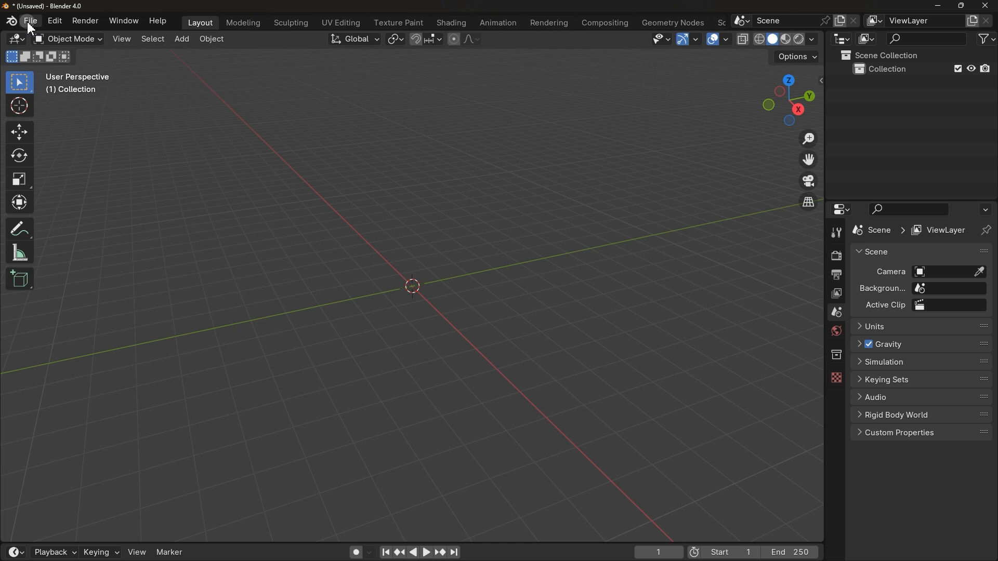
In Blender, import t_01_mg__shirt.fbx from the witcher Mesh folder in Pictures using the FBX (.fbx) importer.
left_click(30, 22)
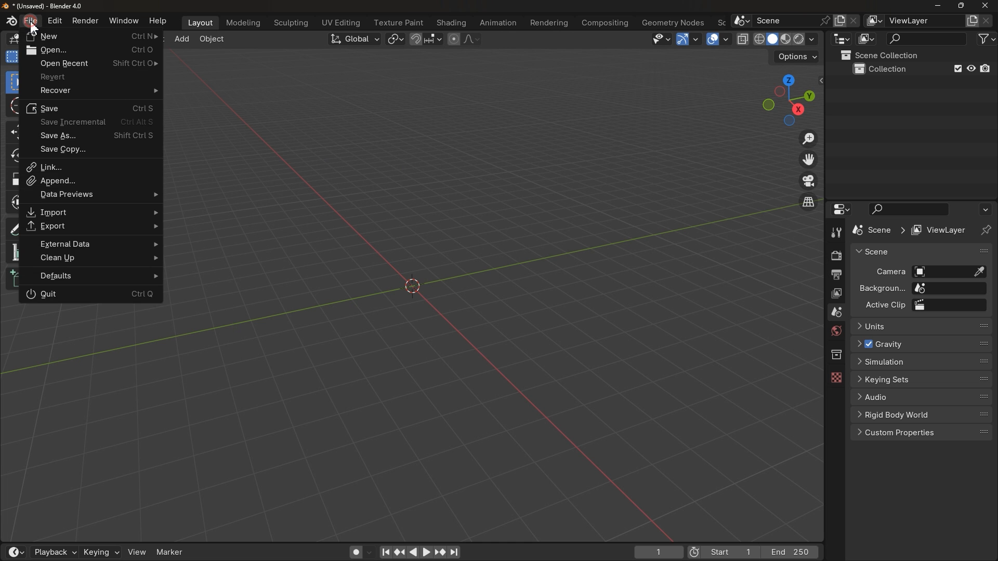
mouse_move(98, 214)
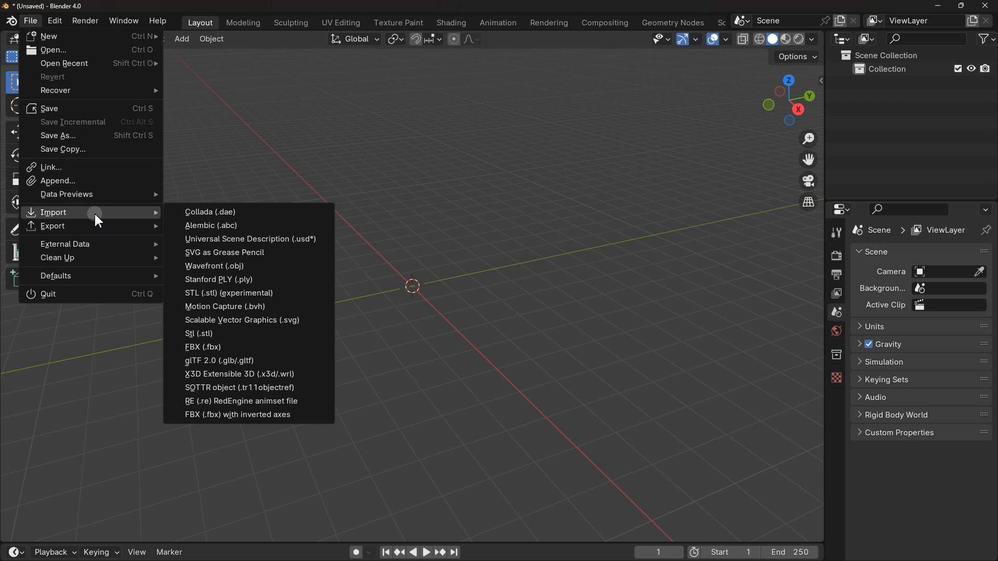
left_click(226, 345)
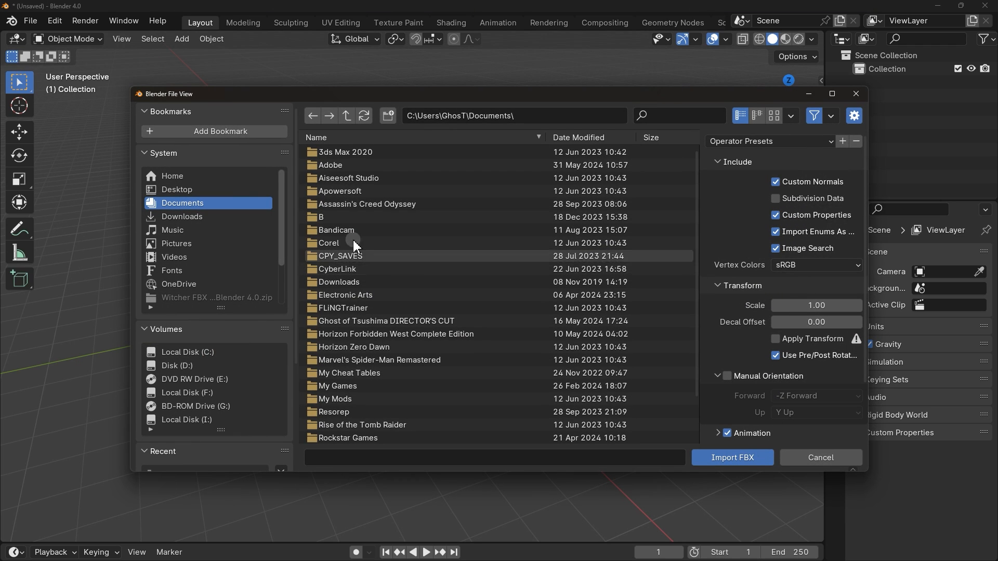
left_click(236, 243)
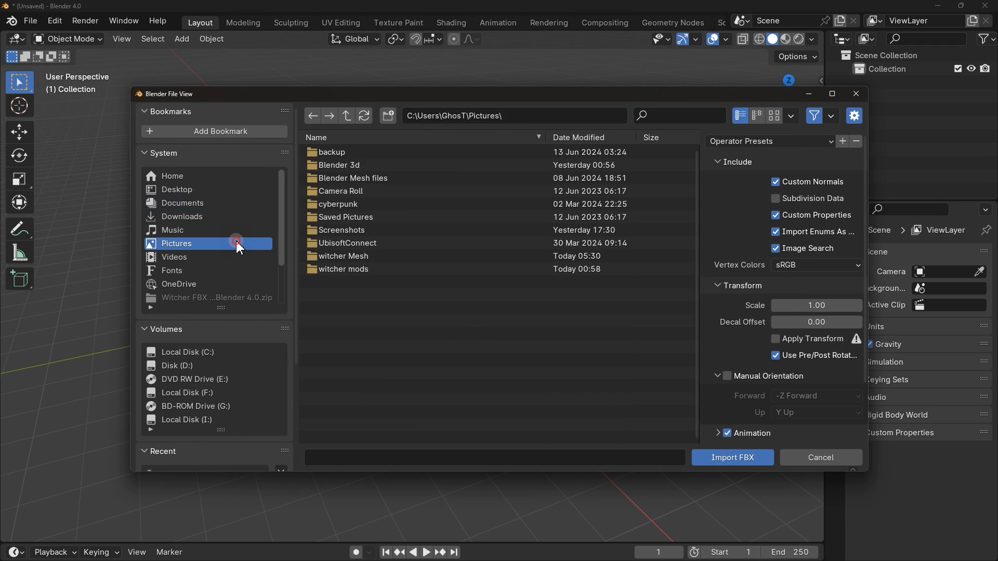
left_click(366, 255)
left_click(390, 152)
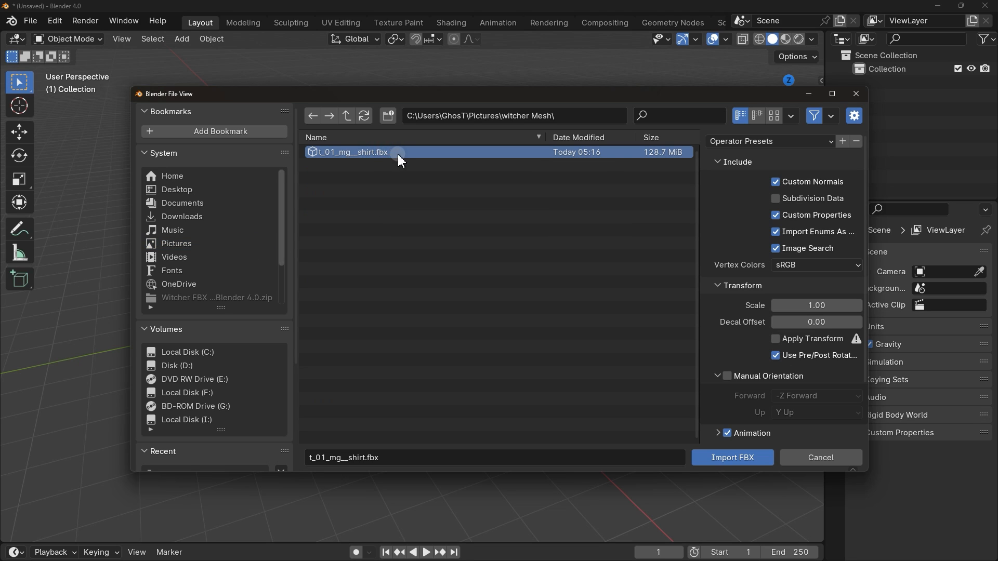
left_click(720, 458)
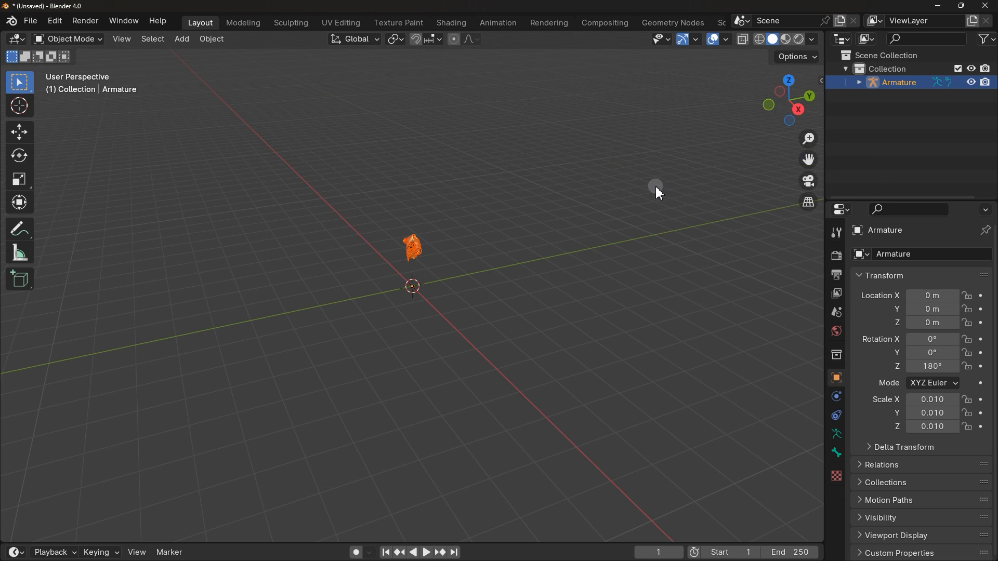
Examine the imported shirt and its armature from the front, both up close and from farther away.
left_click_drag(789, 100, 794, 100)
left_click_drag(808, 138, 808, 106)
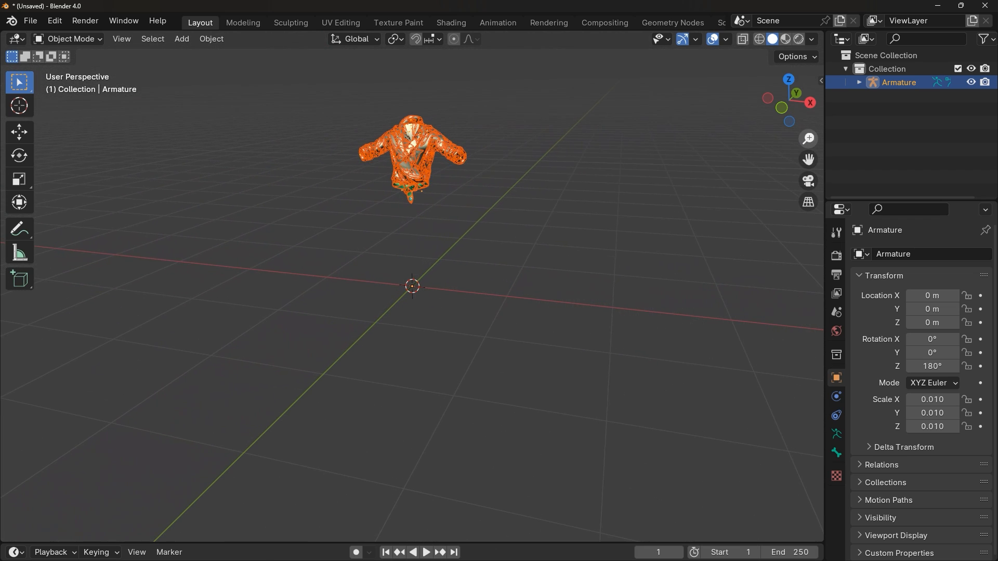
scroll(452, 239, "down", 5)
scroll(453, 239, "up", 5)
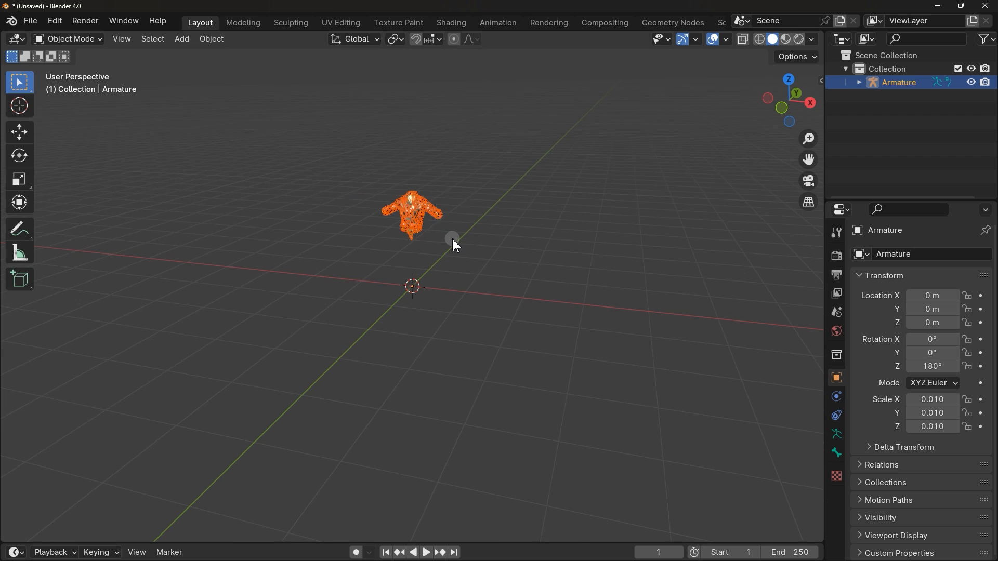
middle_click_drag(452, 240, 496, 267)
scroll(474, 269, "up", 3)
scroll(472, 268, "up", 1)
scroll(455, 263, "down", 4)
scroll(455, 263, "up", 4)
scroll(454, 261, "down", 6)
scroll(454, 261, "up", 8)
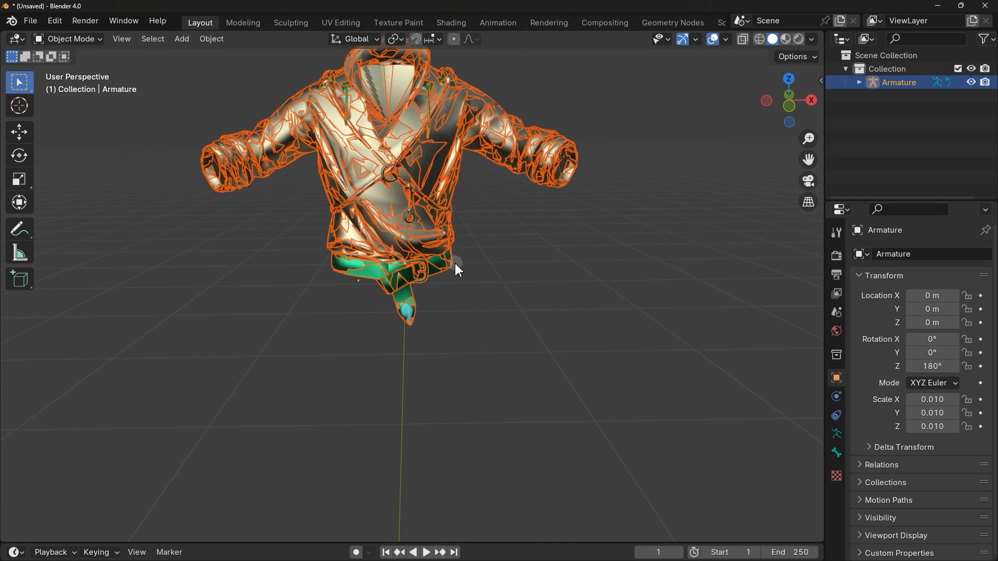
scroll(454, 292, "down", 3)
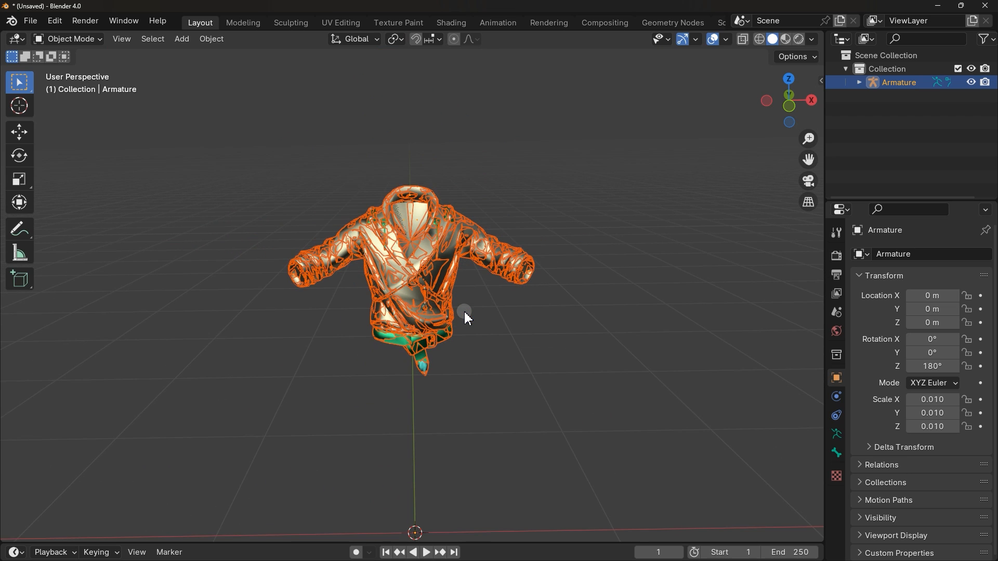
Check the armature's available modes, staying in Object Mode, and preview the shirt's textures in Material Preview before restoring solid shading.
left_click(80, 40)
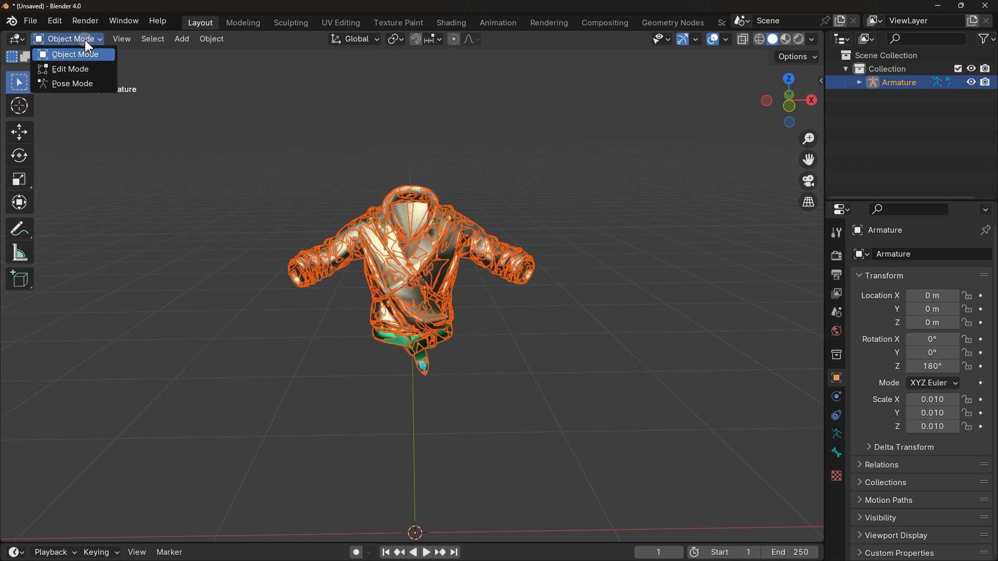
left_click(83, 39)
left_click(83, 39)
left_click(96, 55)
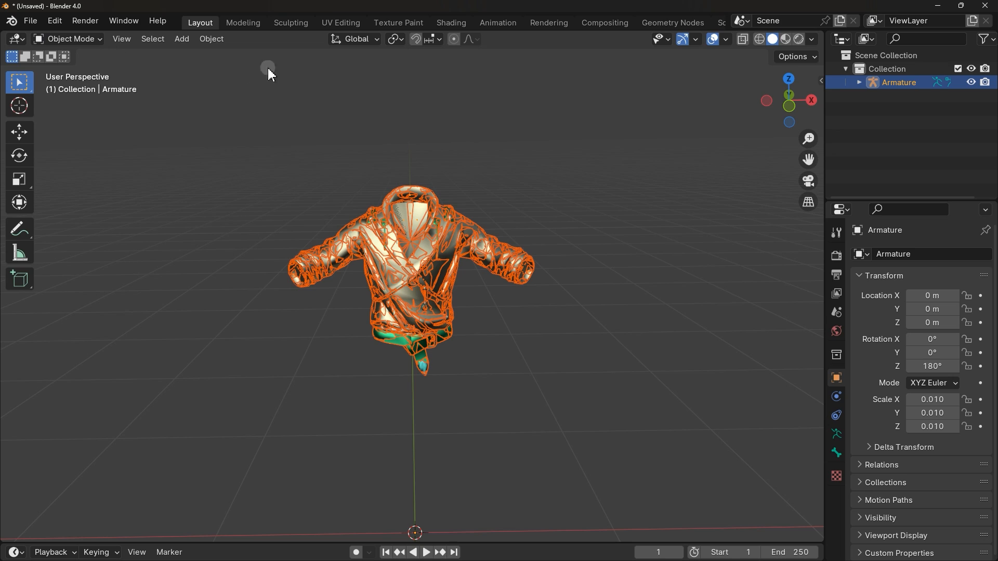
left_click(760, 40)
left_click(771, 39)
left_click(604, 177)
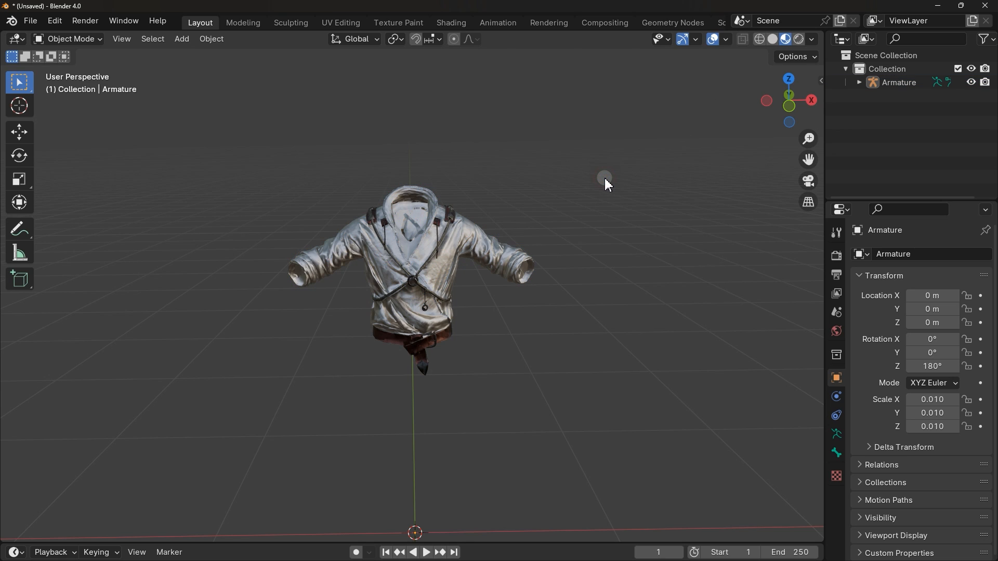
left_click(775, 41)
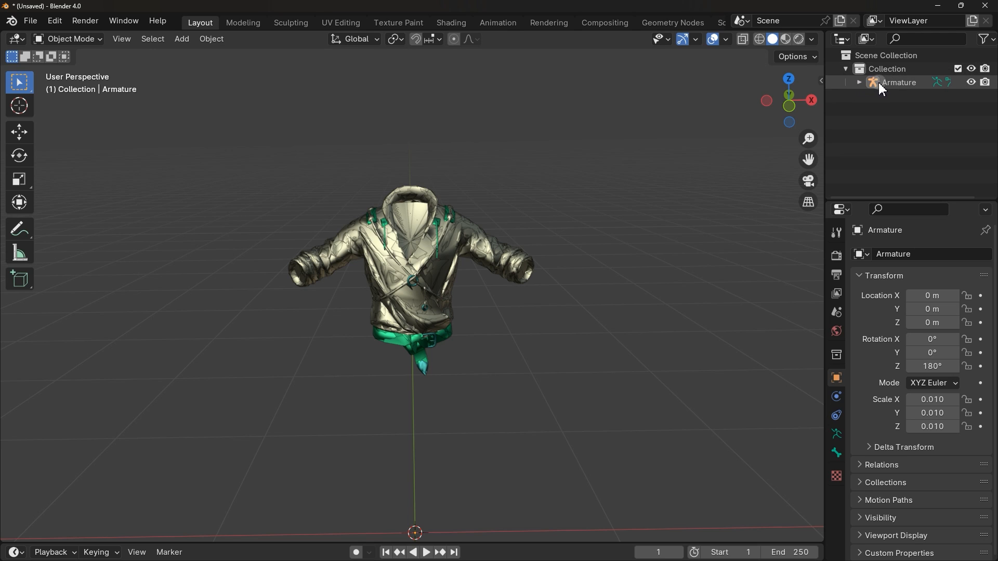
Expand the Armature hierarchy, try deleting Mesh_lod2 and Mesh_lod1, and undo the deletions.
left_click(859, 83)
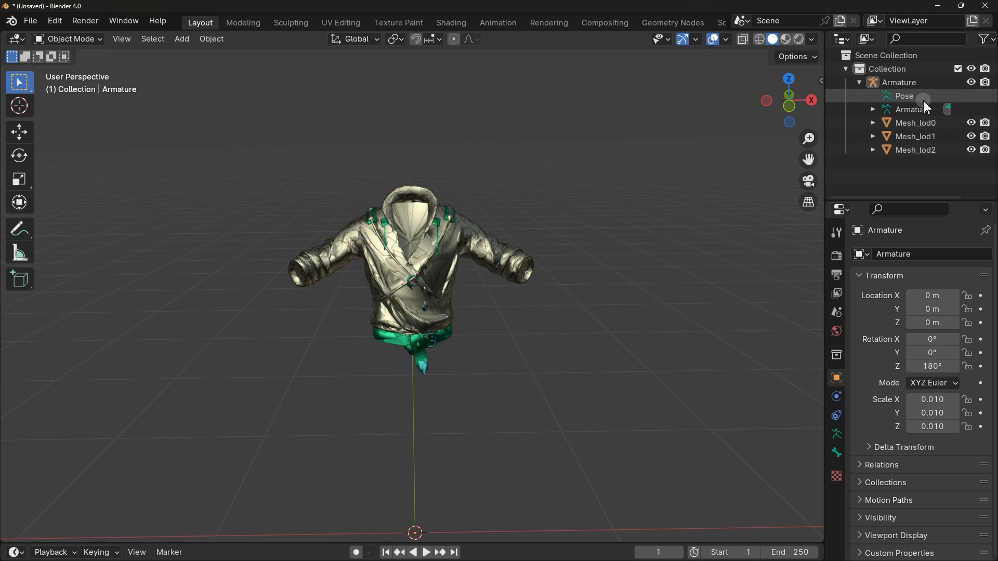
left_click(924, 151)
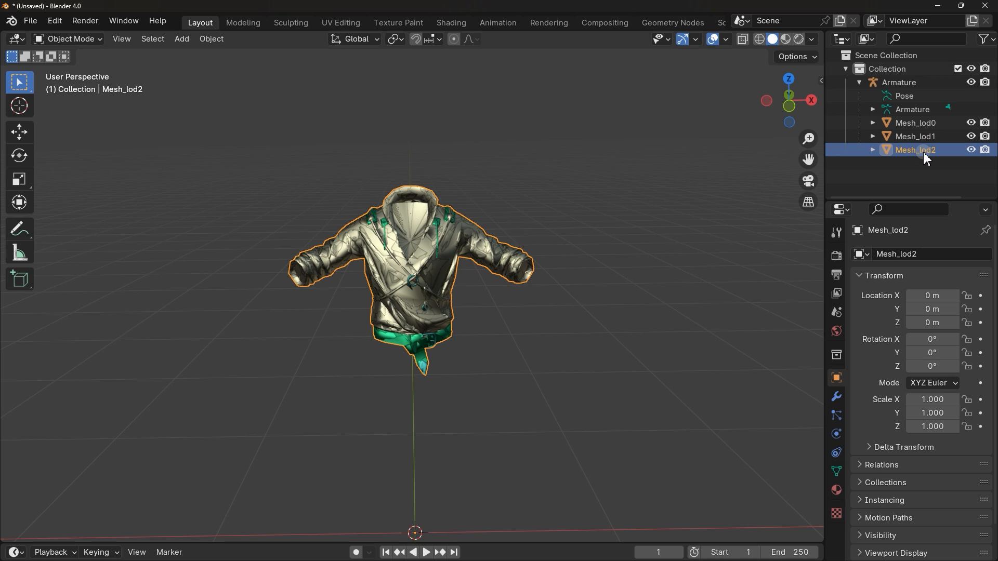
key("Delete")
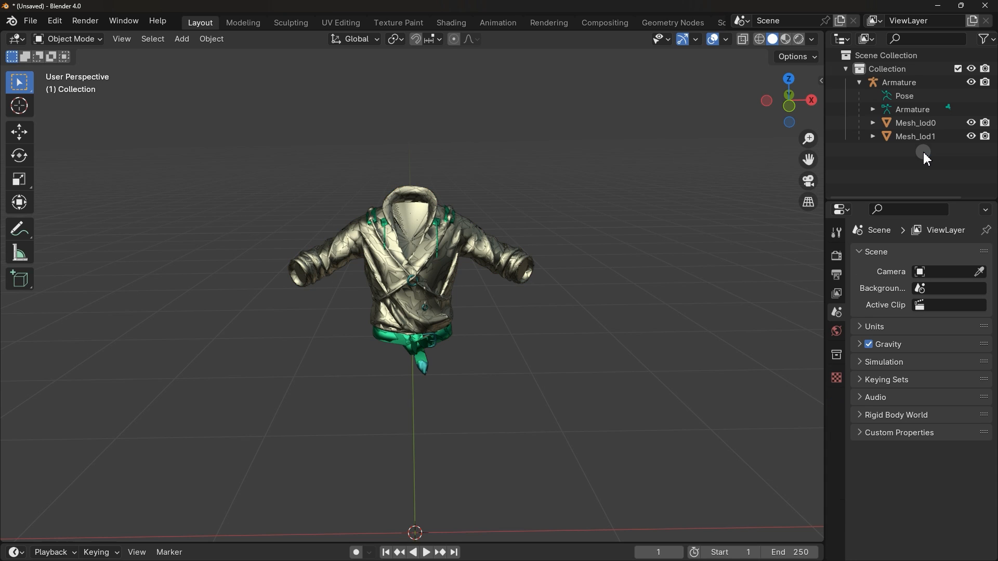
left_click(923, 141)
key("Delete")
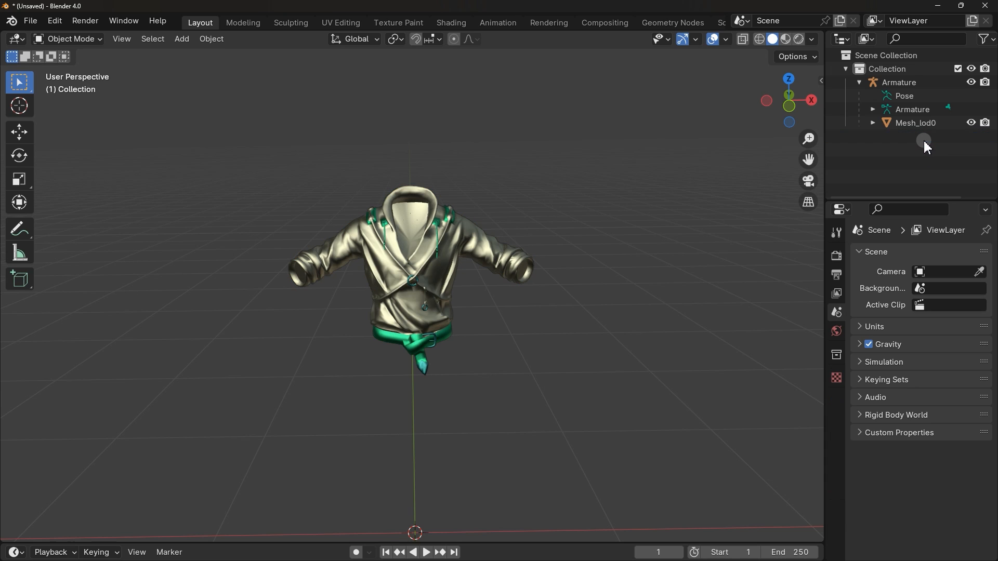
key("ctrl+z")
key("ctrl+z")
key("ctrl+z")
Isolate Mesh_lod2 and Mesh_lod0 in turn in wireframe shading to compare their mesh density.
left_click(759, 39)
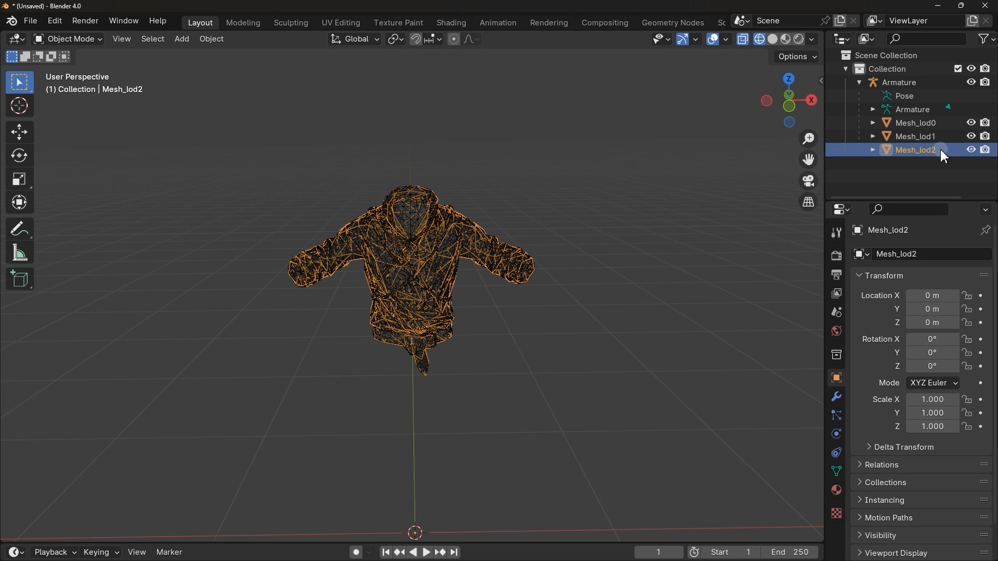
left_click(970, 123)
left_click(972, 136)
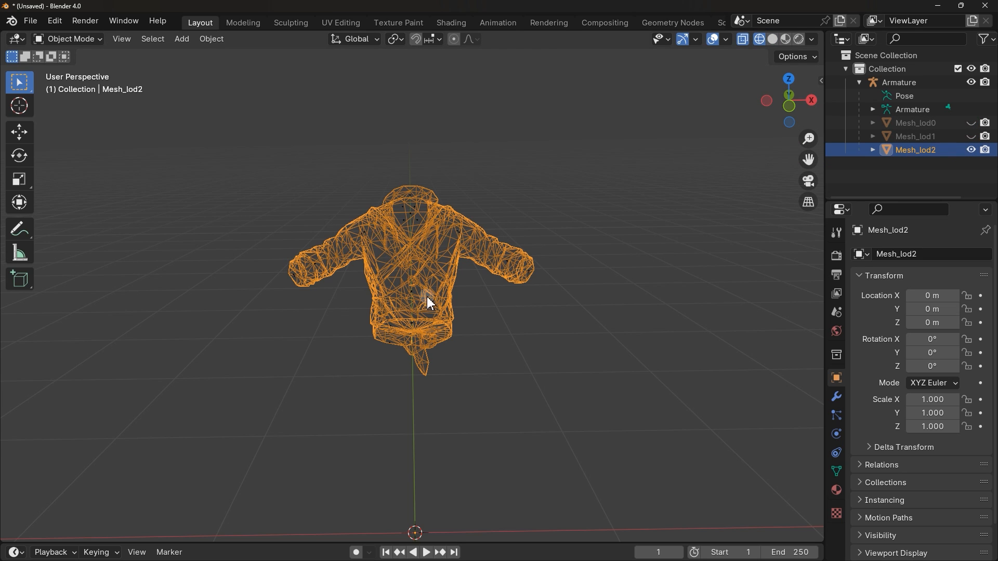
left_click(971, 149)
left_click(970, 122)
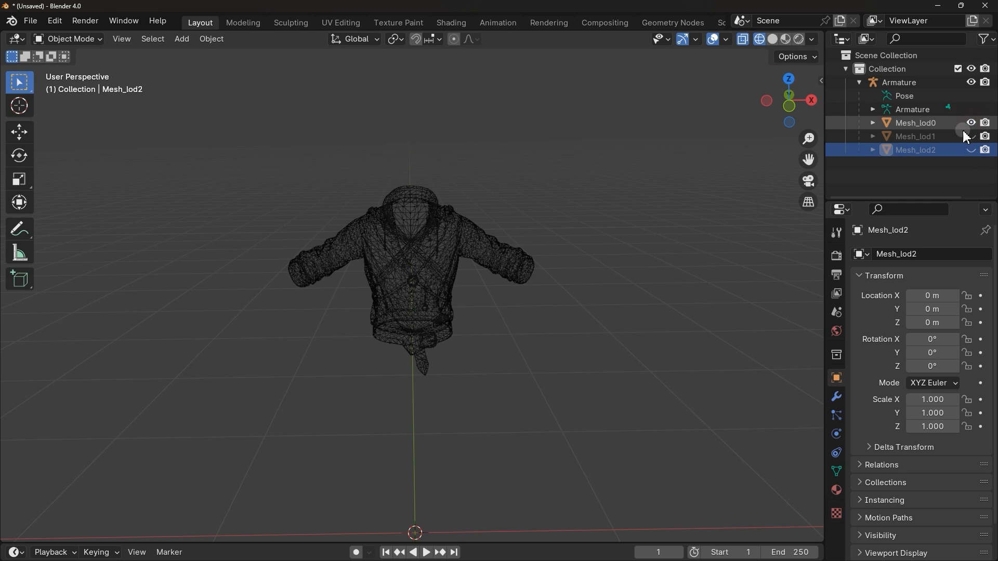
scroll(415, 249, "up", 8)
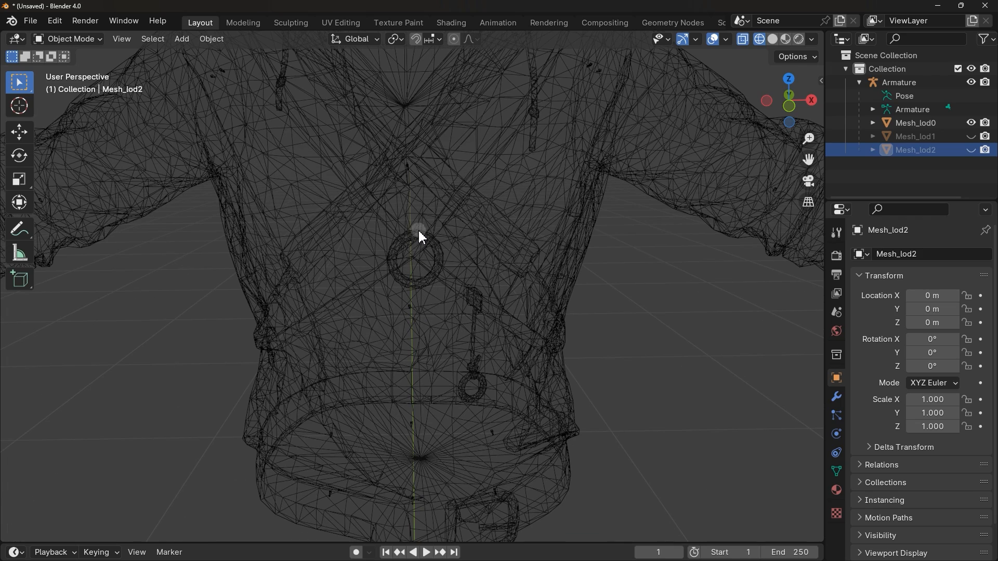
left_click(421, 220)
scroll(524, 250, "down", 5)
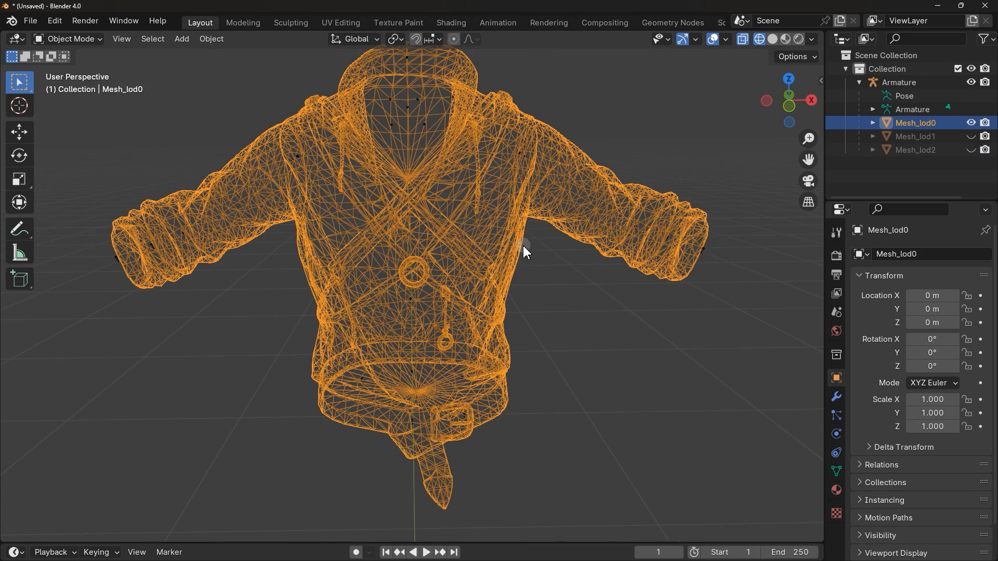
Hide Mesh_lod0, inspect the wireframes of Mesh_lod1 and Mesh_lod2 separately, and leave all three meshes hidden.
left_click(971, 122)
left_click(970, 136)
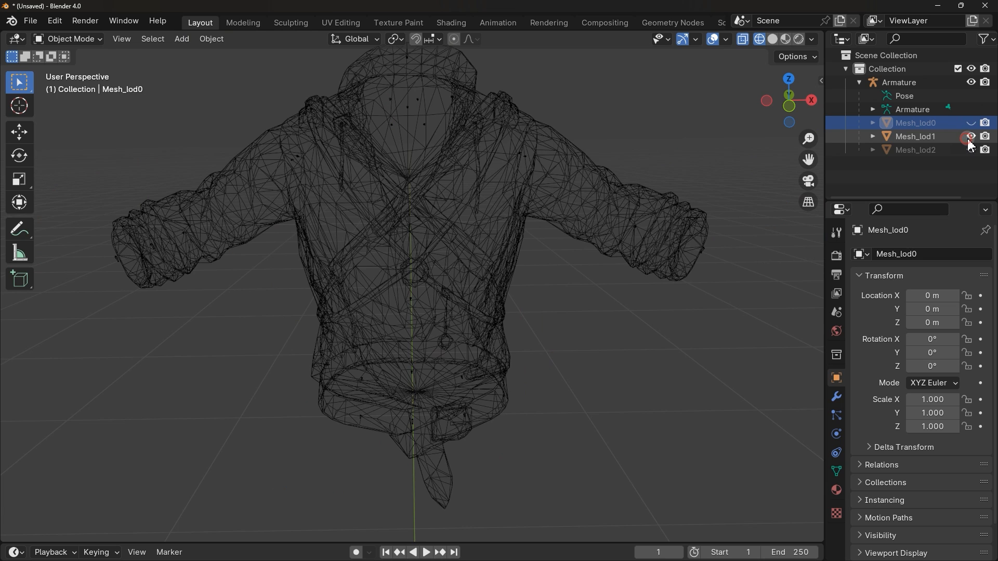
left_click(970, 136)
left_click(971, 150)
left_click(970, 150)
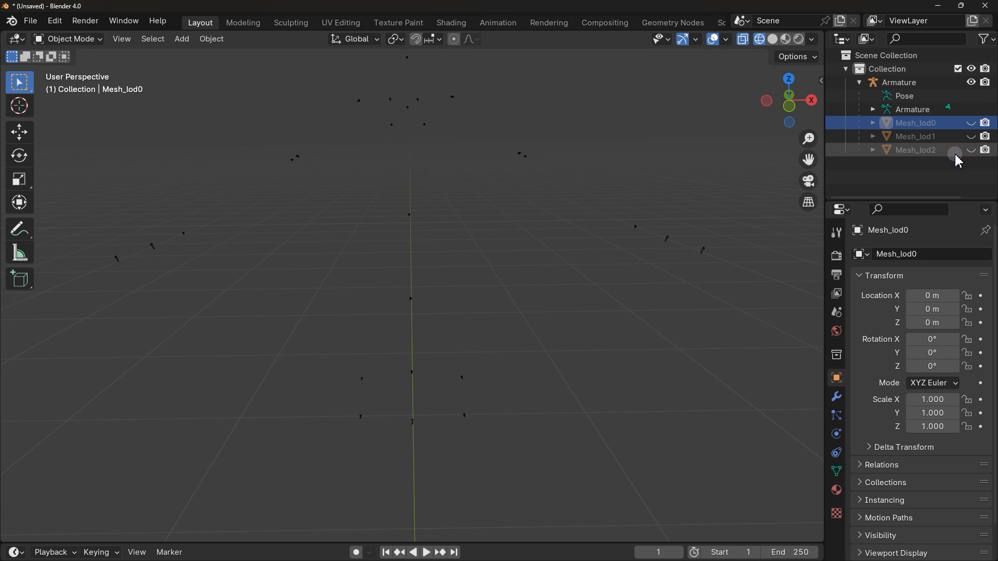
Make Mesh_lod0 visible again and delete Mesh_lod1 and Mesh_lod2 from the Armature.
left_click(971, 124)
left_click(947, 137)
key("x")
left_click(946, 137)
key("x")
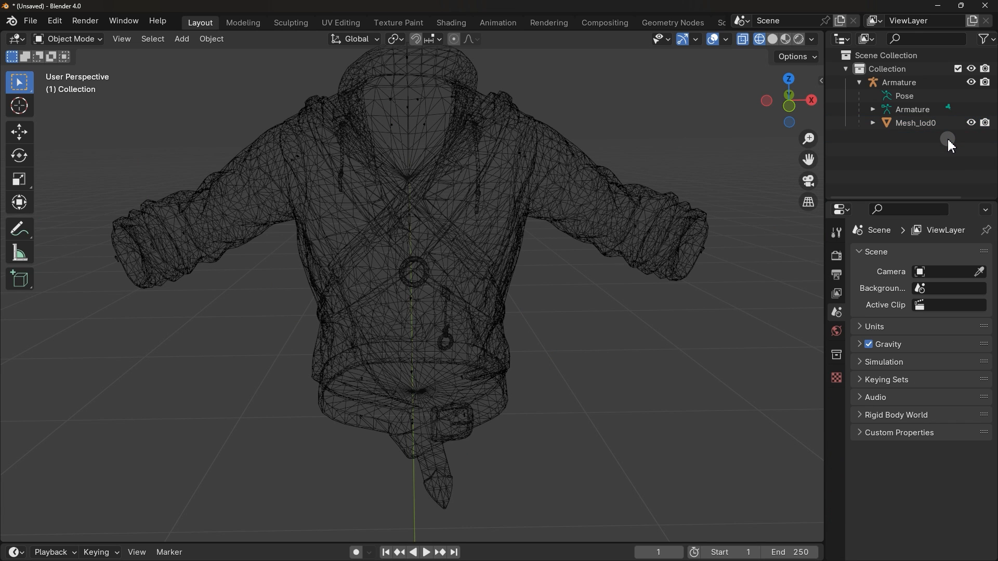
Restore solid shading, select the Mesh_lod0 shirt and switch it to Edit Mode.
left_click(772, 39)
scroll(554, 176, "down", 3)
left_click(482, 212)
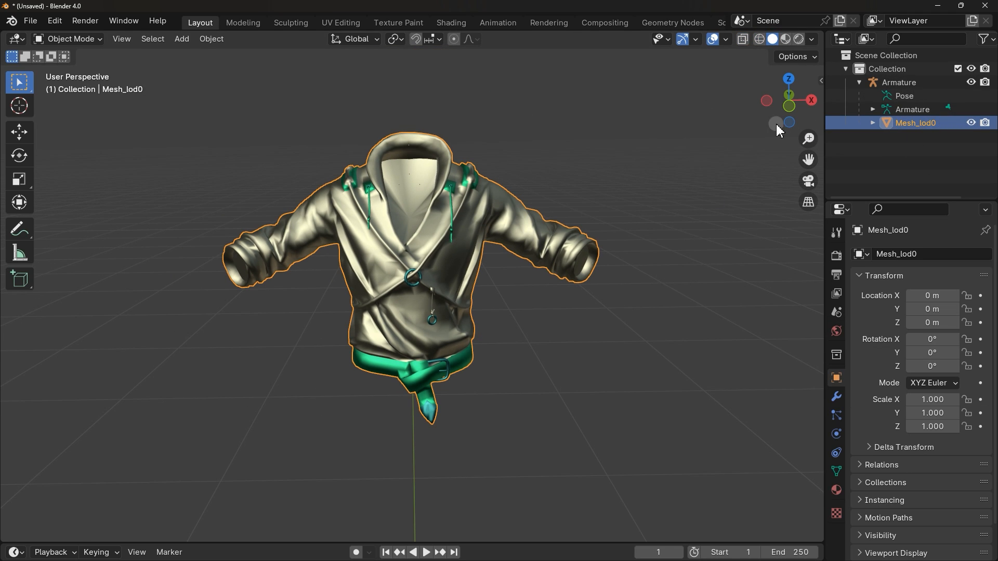
left_click(89, 38)
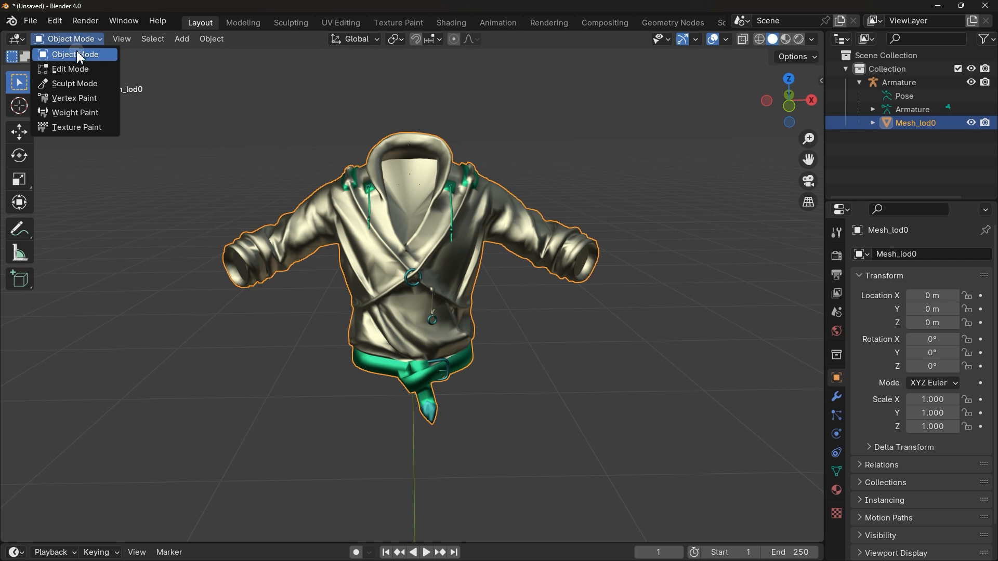
left_click(80, 70)
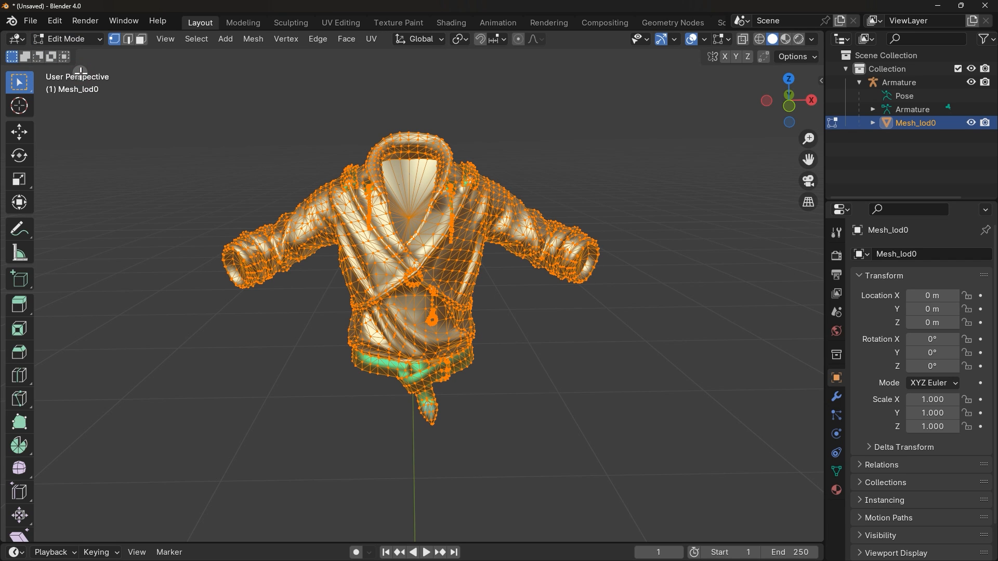
Try scaling the whole shirt mesh along the Z and X axes, and undo both changes.
left_click(19, 180)
left_click_drag(413, 202, 415, 155)
left_click_drag(471, 254, 503, 253)
key("ctrl+z")
key("ctrl+z")
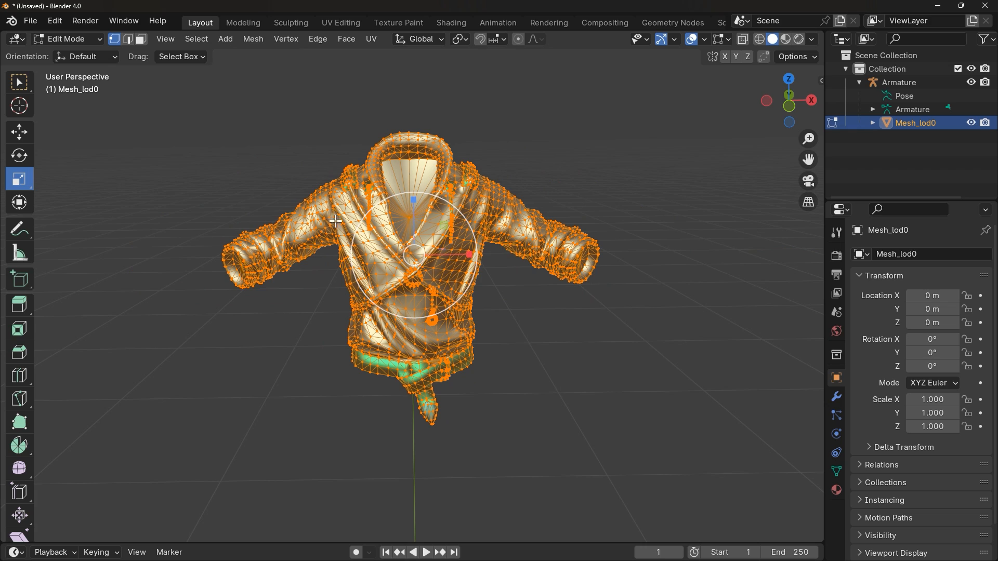
Delete the vertices of the lower sleeve on the shirt's negative X side in two passes.
left_click_drag(195, 191, 292, 305)
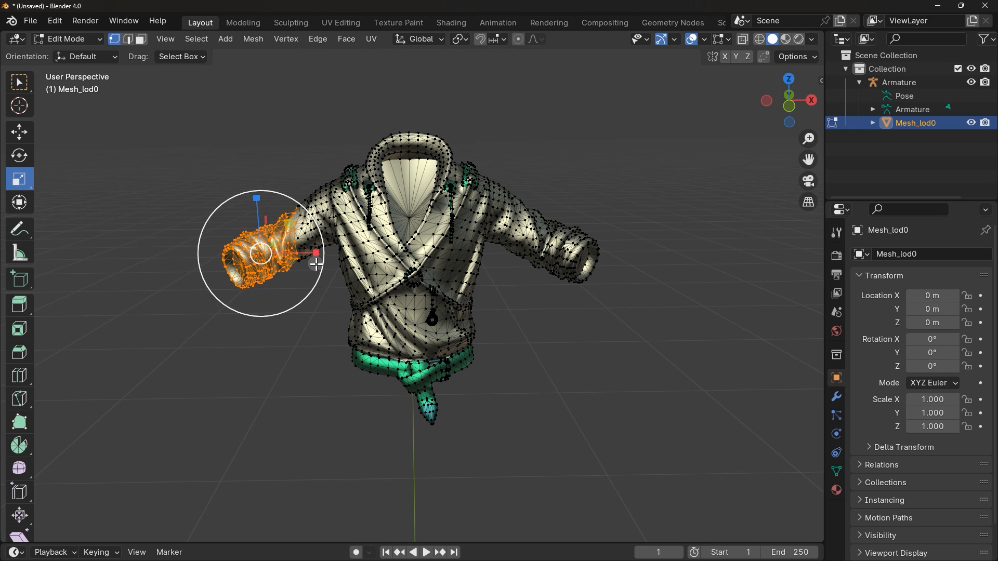
key("x")
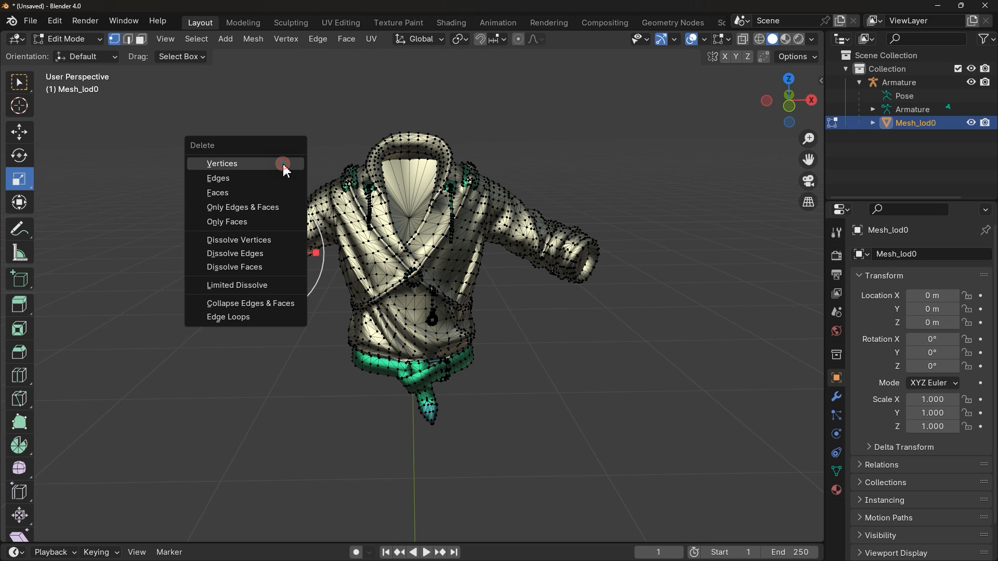
left_click(282, 165)
left_click_drag(197, 202, 294, 304)
key("x")
left_click(294, 306)
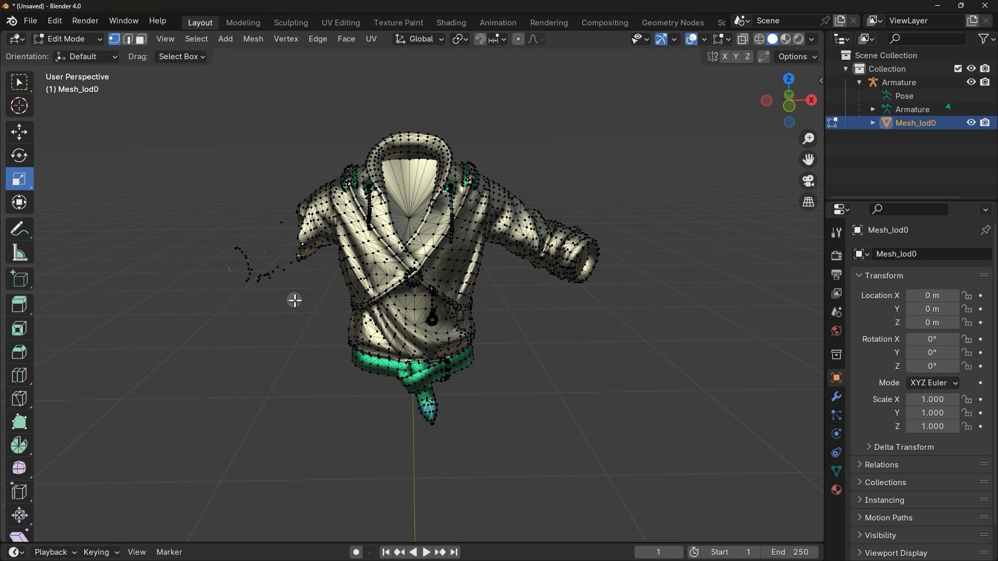
In wireframe shading, delete the remaining vertices of the cut sleeve up to the shoulder.
left_click(759, 39)
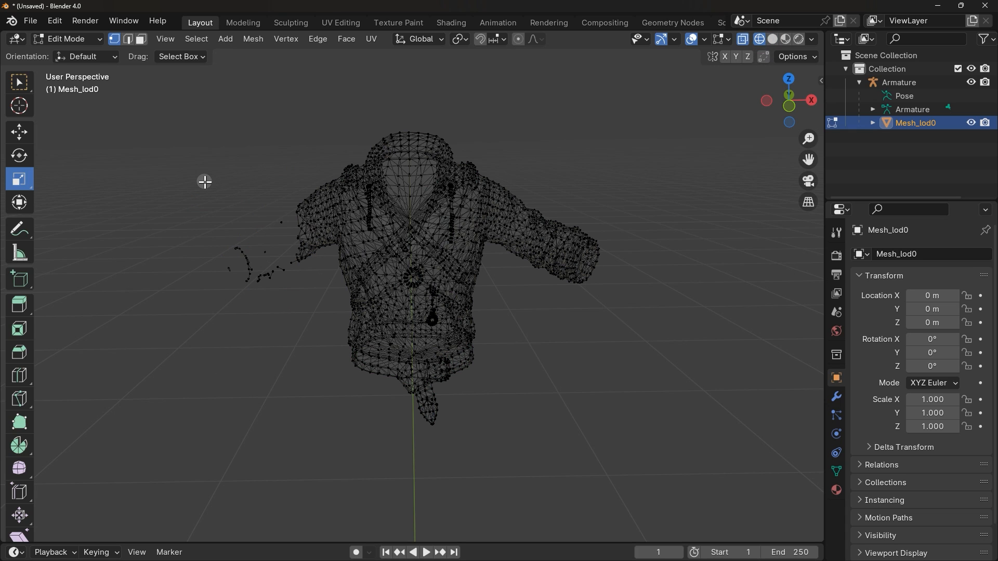
left_click_drag(207, 143, 332, 310)
key("x")
left_click(332, 310)
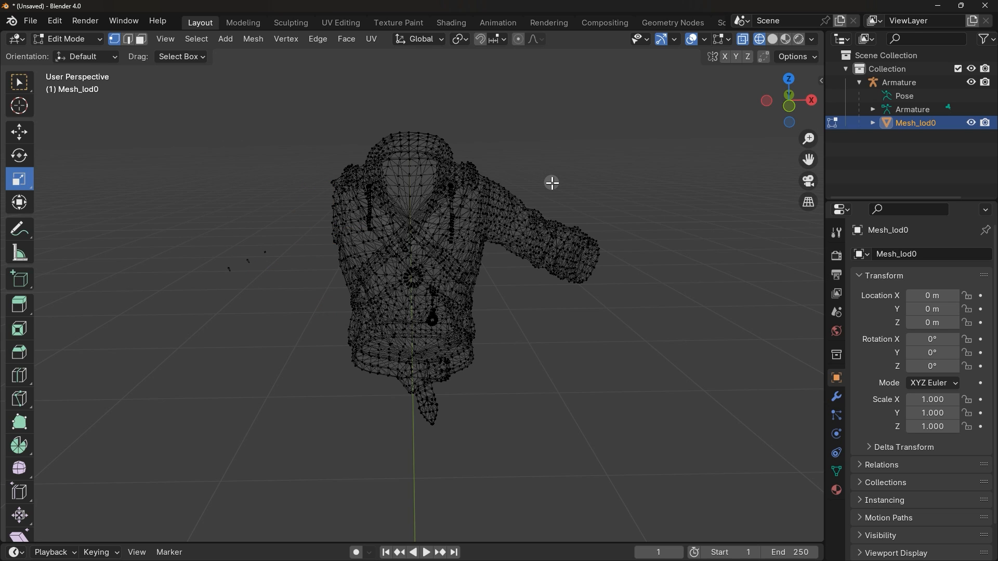
Export the edited model as untitled.fbx to the witcher mods folder in Pictures using the FBX (.fbx) exporter.
left_click(31, 22)
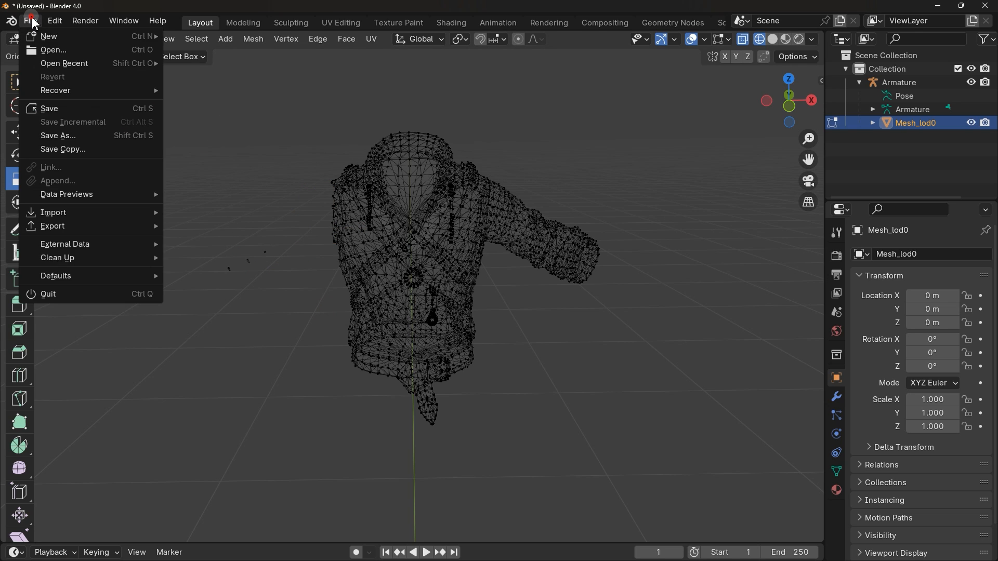
mouse_move(77, 224)
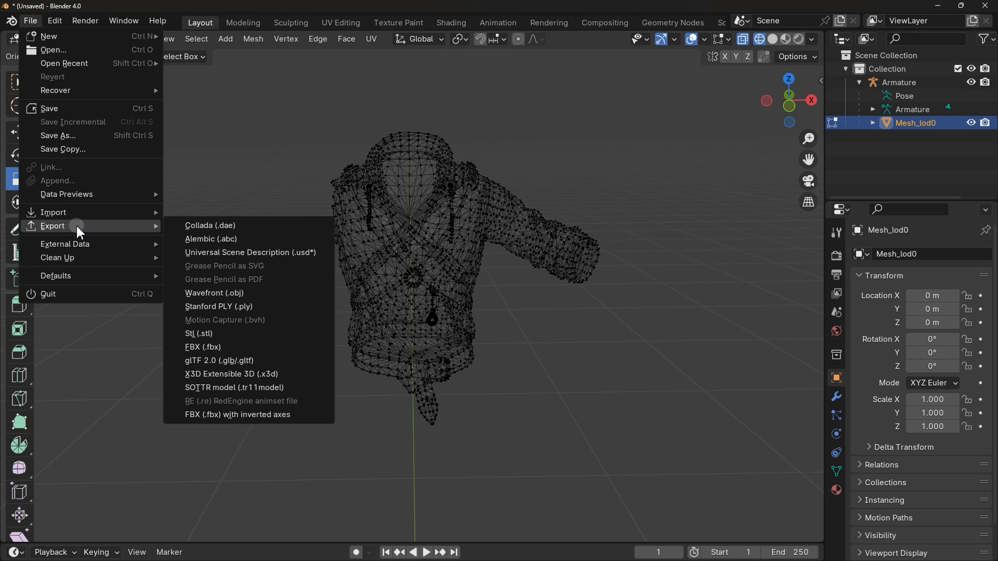
left_click(217, 343)
left_click(216, 244)
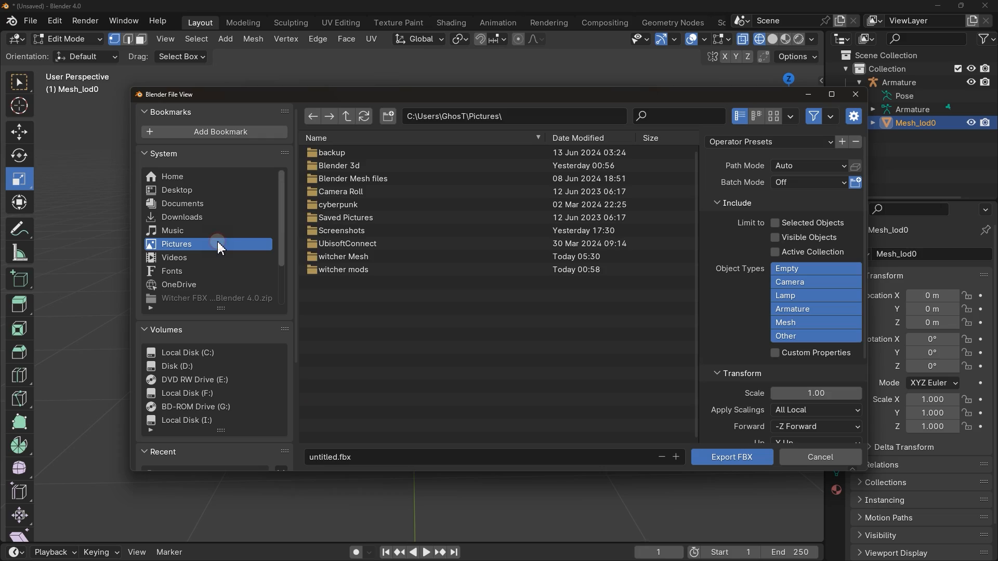
double_click(361, 269)
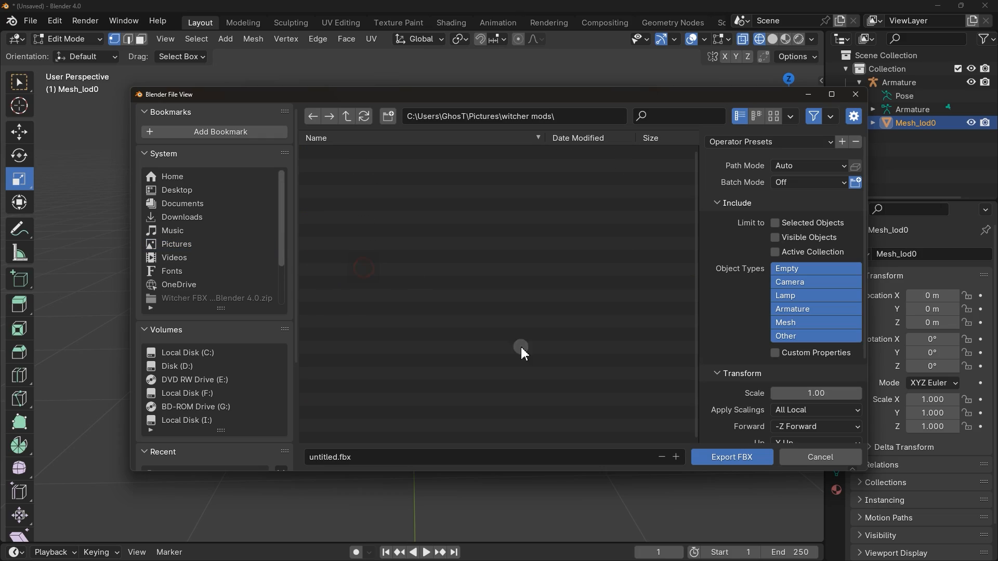
left_click(731, 458)
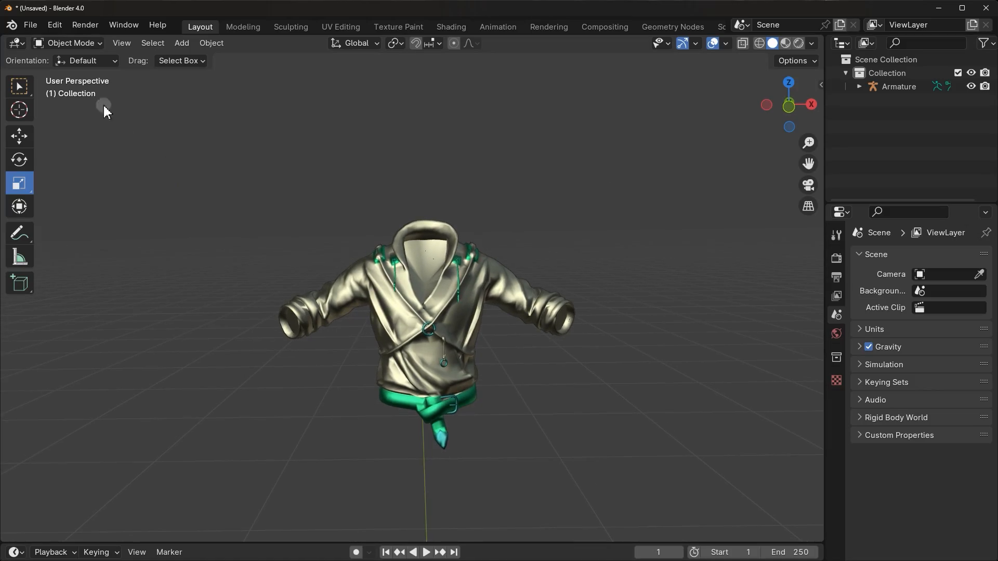
Import the replacement model Golden armor .fbx from the Pictures folder using the FBX (.fbx) importer.
left_click(30, 25)
mouse_move(71, 218)
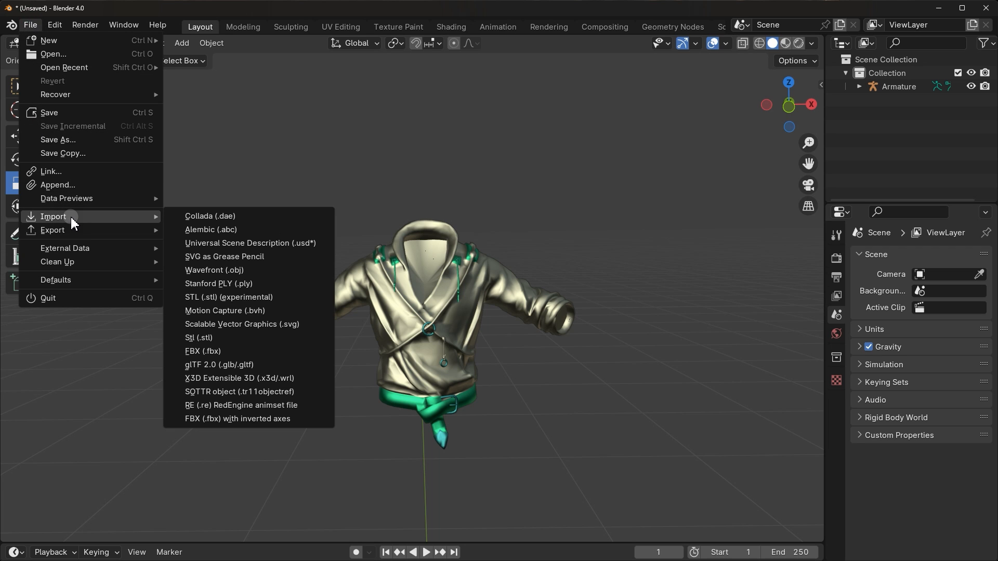
left_click(239, 349)
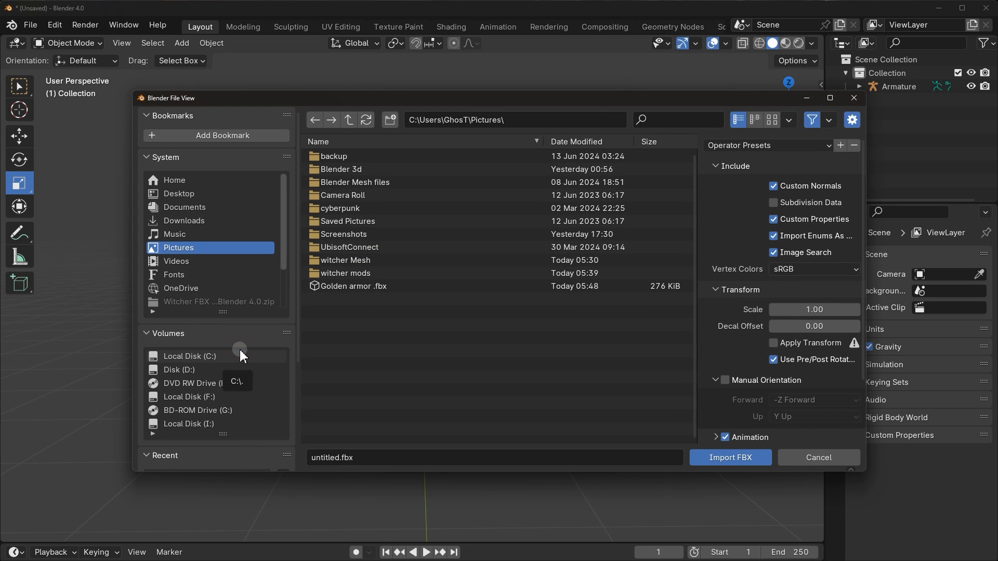
left_click(360, 286)
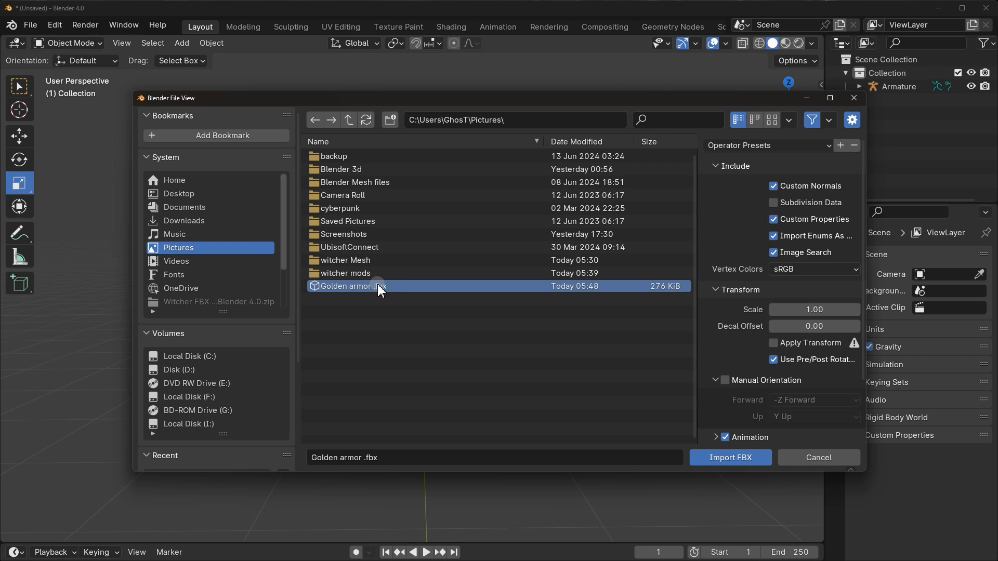
left_click(725, 459)
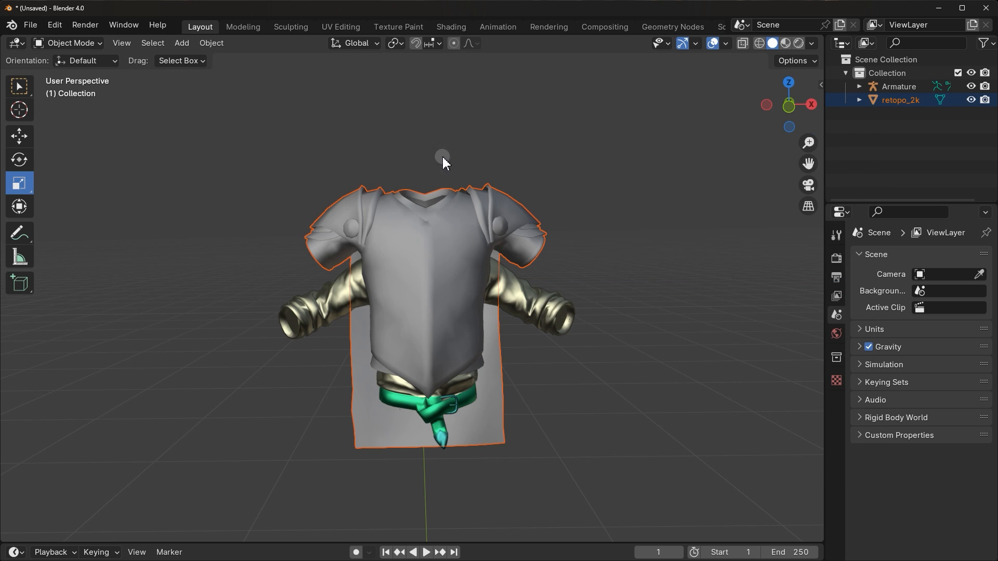
Shrink the imported armor along the global Z and X axes to a local Y scale of 0.183 and X scale of 0.187.
left_click(550, 311)
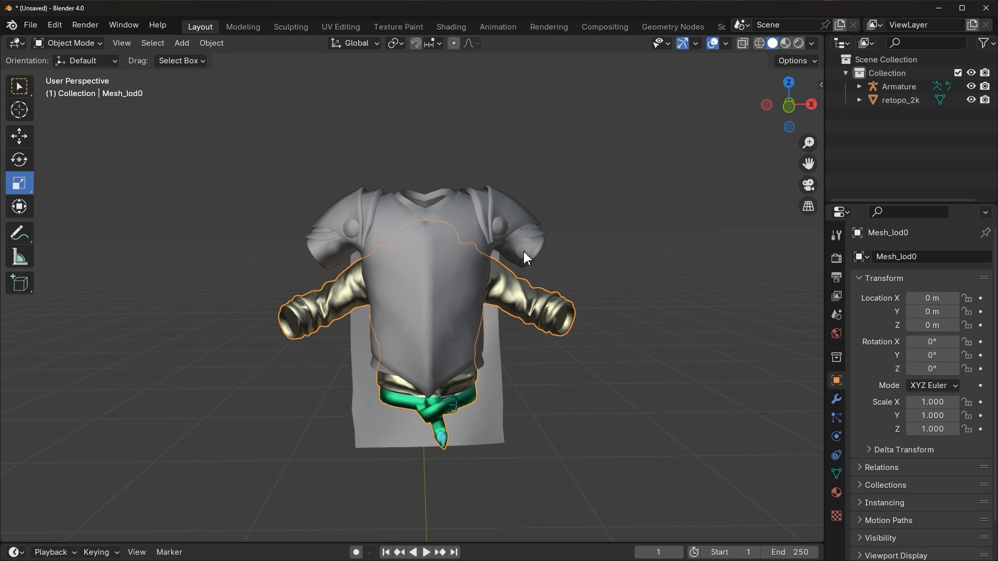
left_click(510, 230)
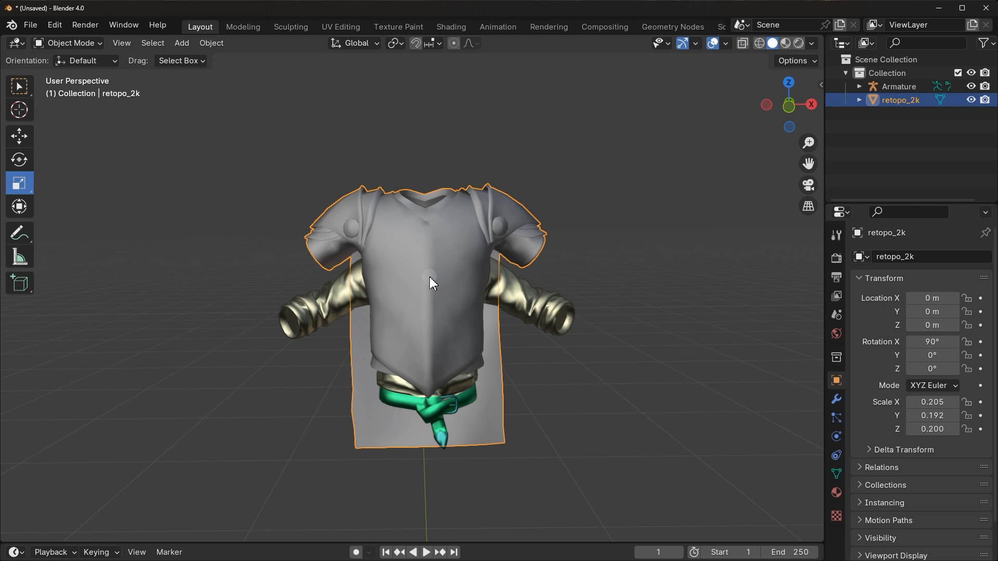
scroll(429, 276, "down", 4)
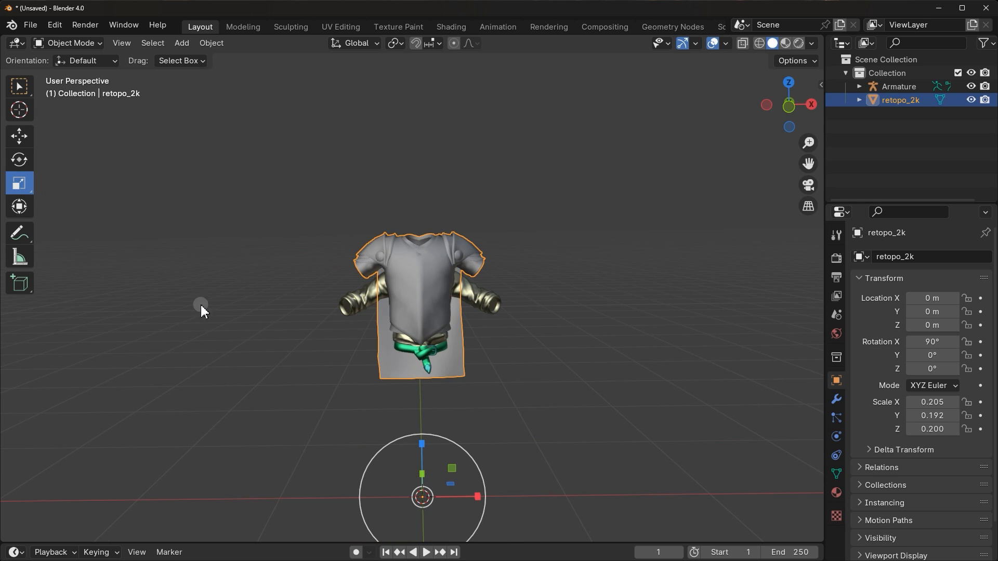
left_click_drag(422, 439, 442, 461)
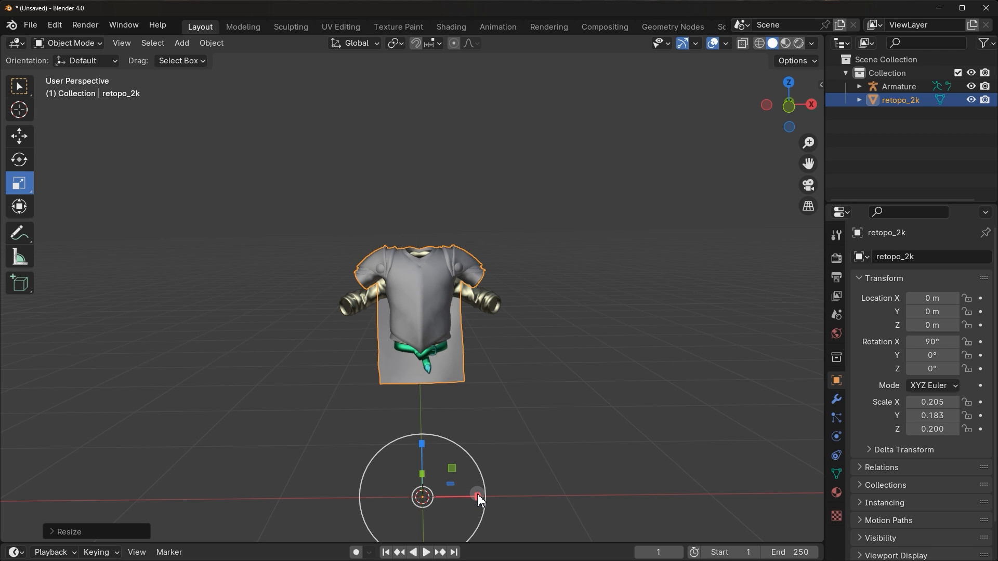
left_click_drag(474, 494, 451, 465)
middle_click_drag(414, 405, 528, 405)
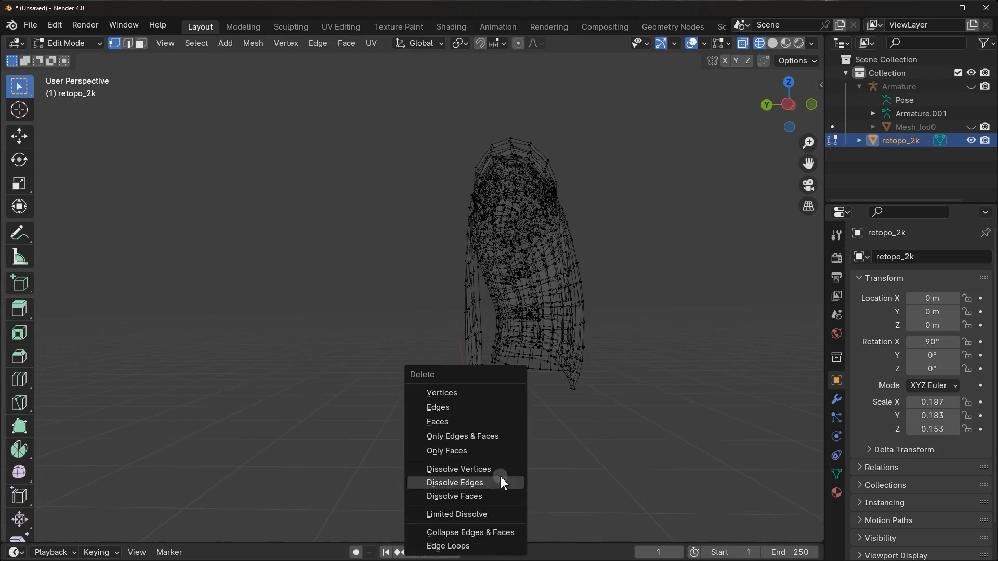
In wireframe Edit Mode, delete the vertices of the cape panel hanging behind the armor.
left_click(499, 481)
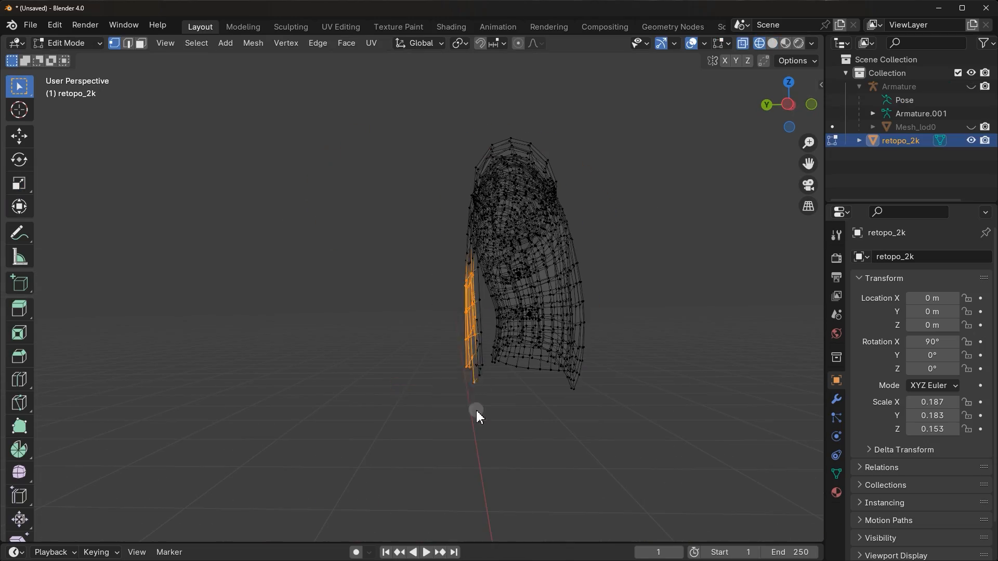
scroll(509, 238, "up", 5)
key("c")
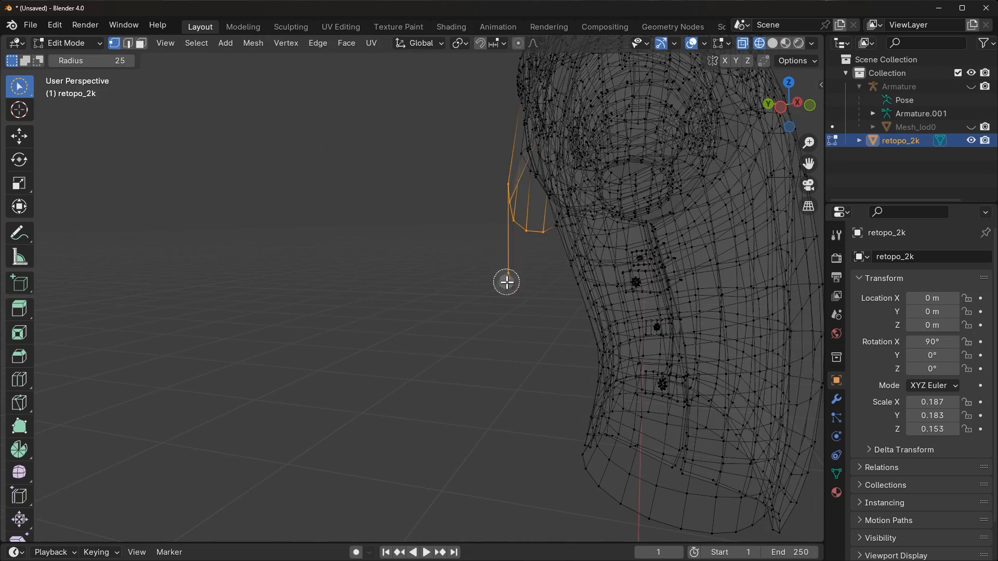
key("x")
mouse_move(506, 282)
middle_mouse_down()
mouse_move(414, 174)
mouse_move(441, 317)
middle_mouse_up()
left_click(441, 316)
key("x")
In solid shading, select the leftover linked cape pieces on the armor's back and delete them.
left_click(773, 43)
key("l")
mouse_move(507, 250)
middle_mouse_down()
mouse_move(406, 240)
mouse_move(330, 161)
middle_mouse_up()
key("alt+a")
scroll(397, 217, "up", 3)
key("l")
left_click(259, 226)
middle_click_drag(258, 227, 405, 242)
scroll(405, 242, "down", 2)
middle_click_drag(220, 201, 334, 256)
key("l")
key("x")
left_click(345, 265)
scroll(333, 177, "up", 5)
middle_click_drag(330, 168, 350, 200)
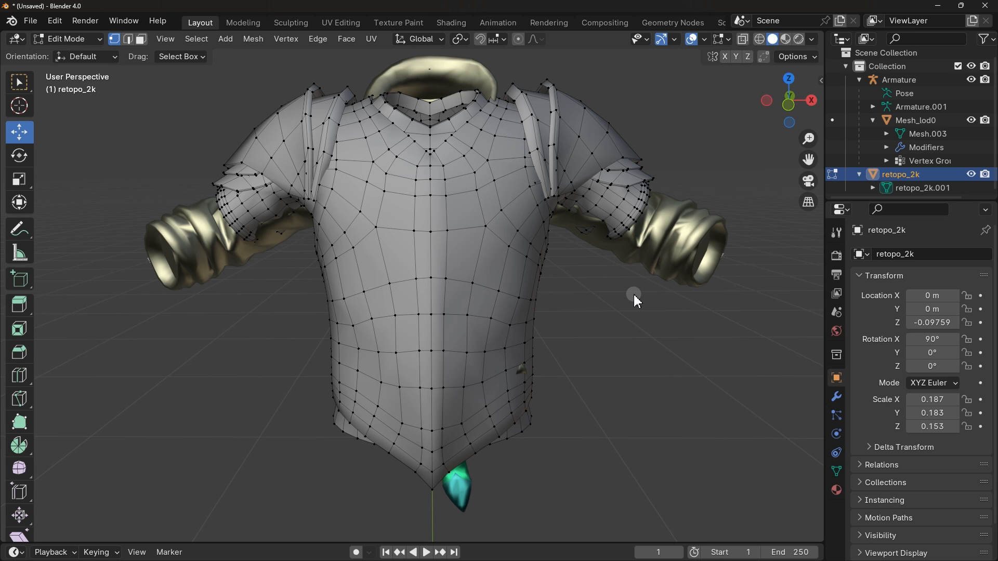
Hide the shirt mesh and try pulling the side-belly vertices of the armor with proportional editing at different influence sizes.
left_click(971, 120)
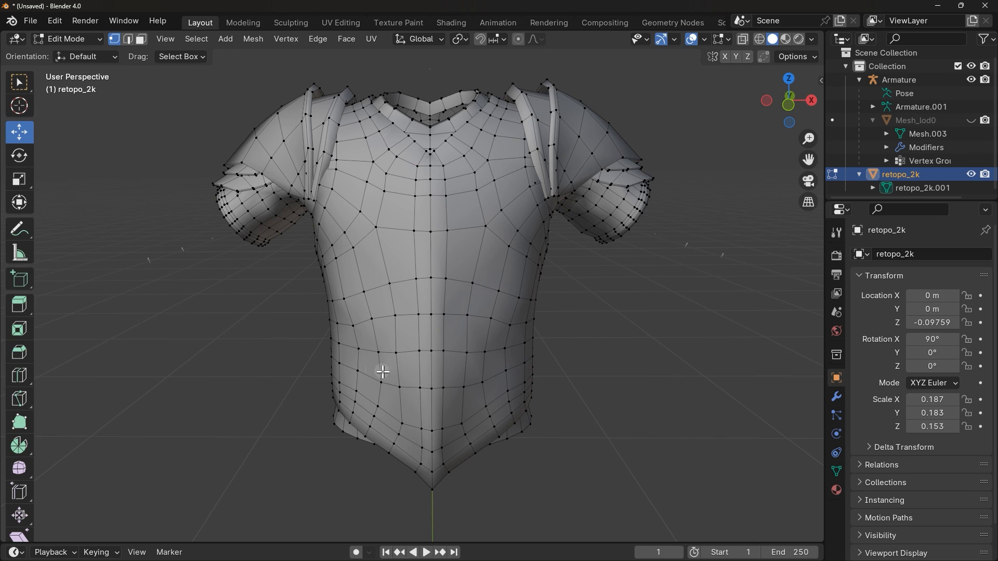
left_click_drag(363, 313, 362, 315)
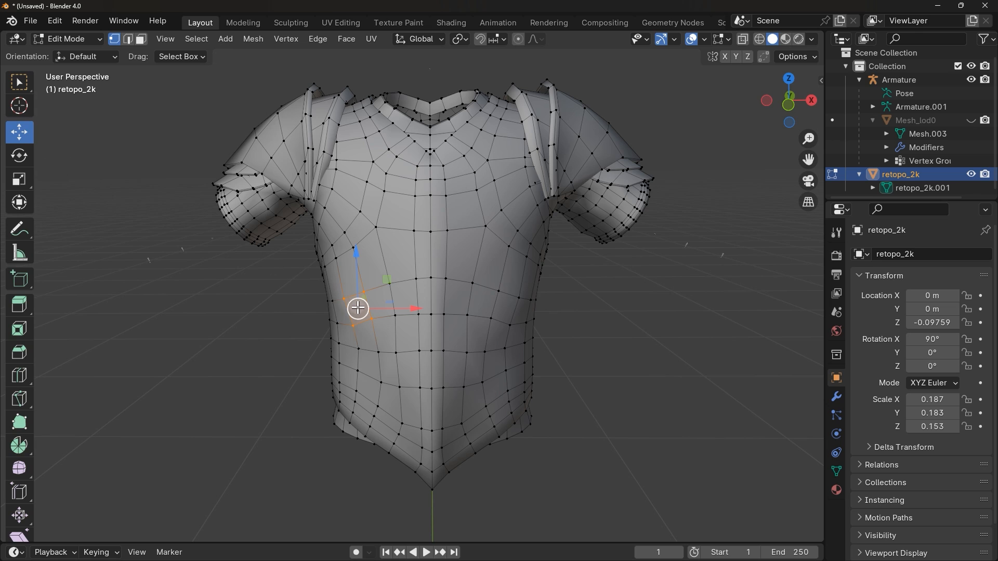
middle_click_drag(356, 307, 326, 306)
mouse_move(348, 298)
left_mouse_down()
mouse_move(318, 307)
mouse_move(341, 302)
left_mouse_up()
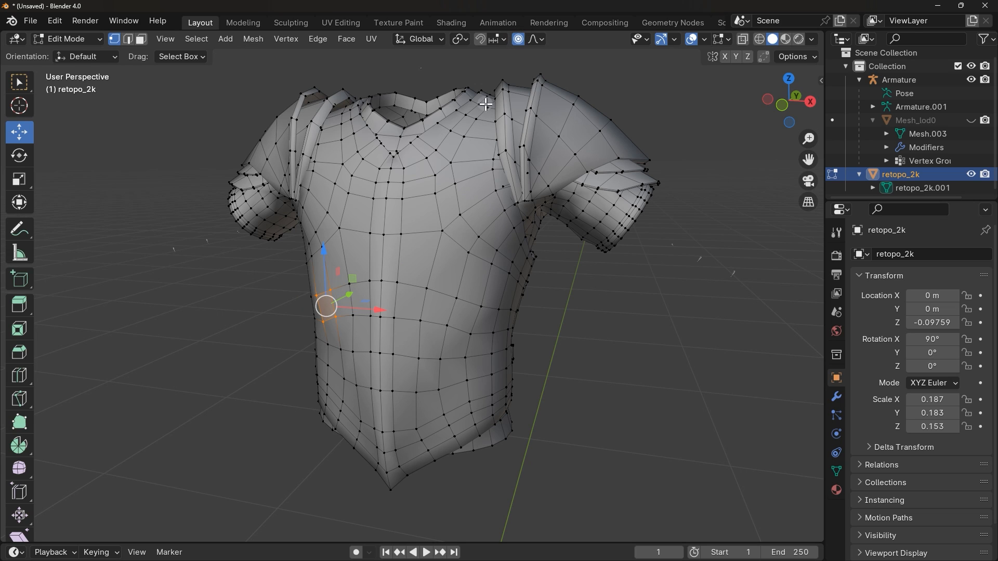
left_click_drag(348, 298, 251, 318)
scroll(332, 305, "down", 20)
scroll(186, 335, "down", 4)
scroll(184, 336, "up", 9)
scroll(186, 336, "up", 4)
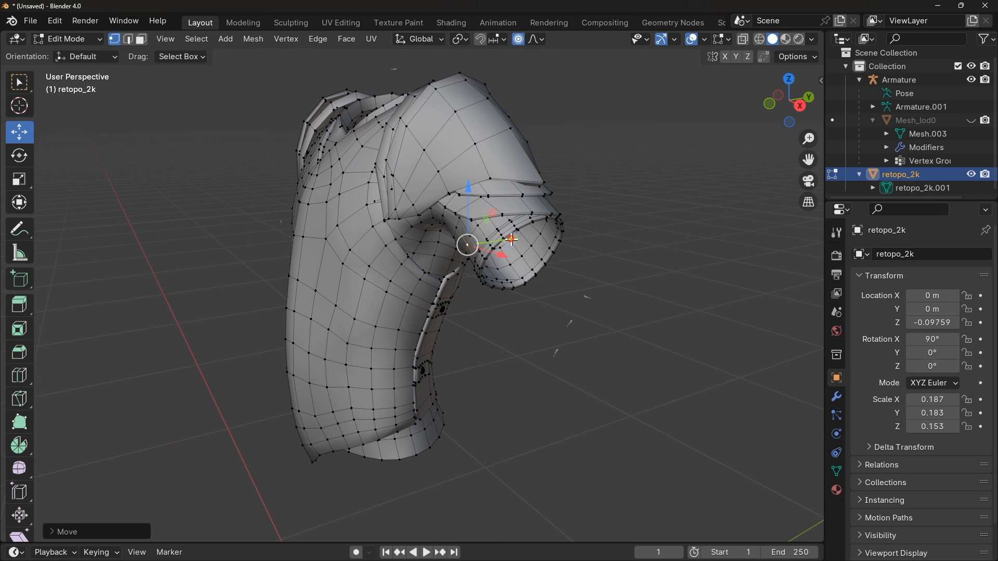
Try moving the vertices of the armor's positive X sleeve with proportional editing while varying the influence radius.
mouse_move(501, 238)
left_mouse_down()
mouse_move(486, 240)
mouse_move(496, 255)
left_mouse_up()
scroll(487, 243, "down", 2)
scroll(489, 246, "up", 12)
scroll(499, 252, "down", 4)
scroll(493, 255, "up", 1)
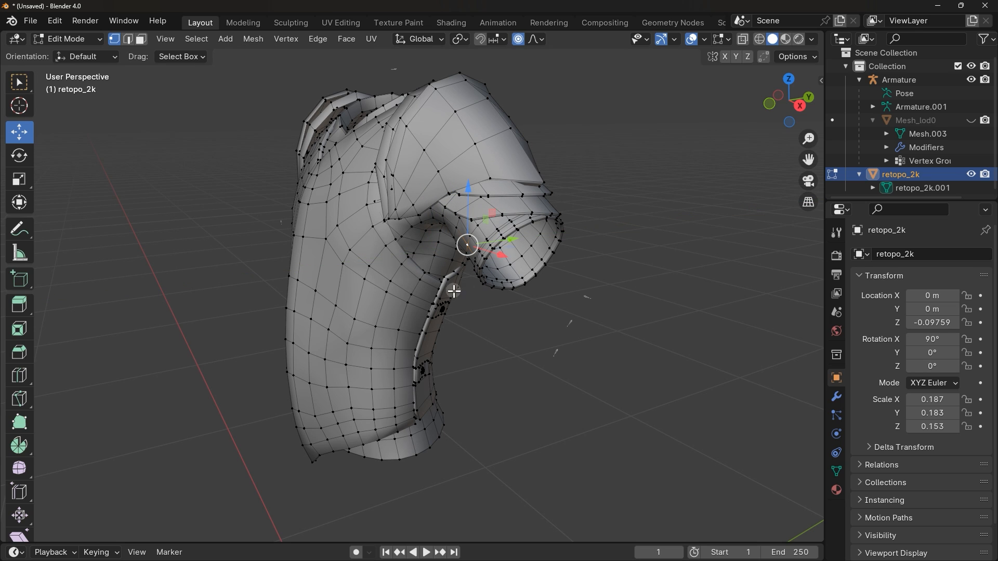
In wireframe shading, select the armor's lower torso vertices and try shifting them slightly.
middle_click_drag(452, 289, 512, 298)
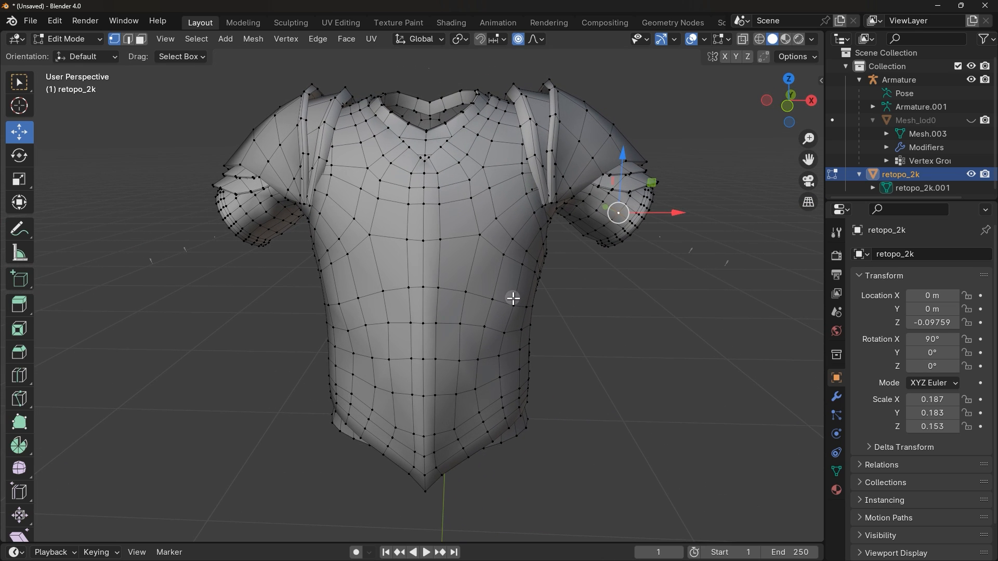
left_click(760, 40)
left_click_drag(575, 298, 284, 499)
middle_click_drag(486, 355, 348, 358)
mouse_move(401, 343)
left_mouse_down()
mouse_move(428, 343)
mouse_move(387, 345)
mouse_move(403, 343)
left_mouse_up()
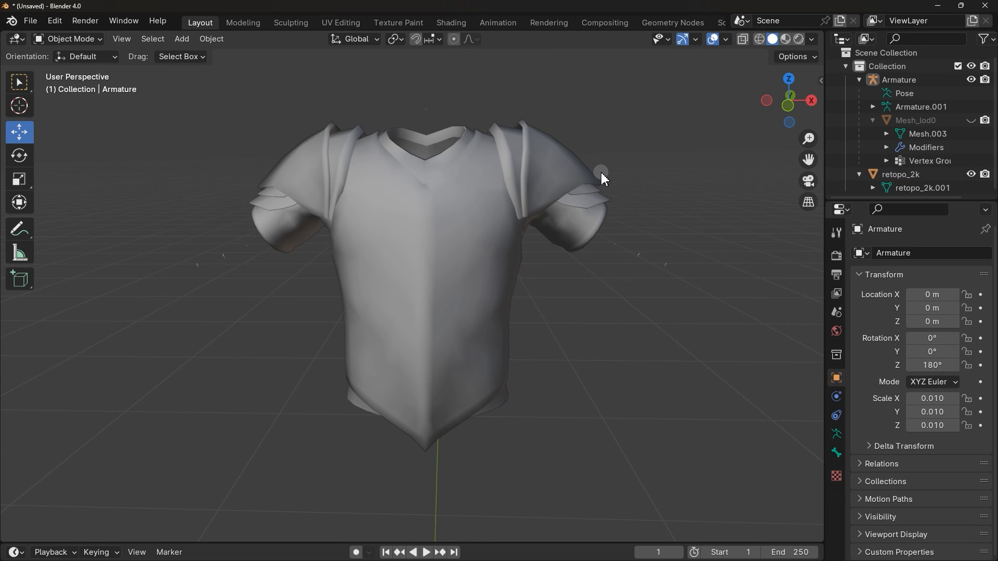
Enable In Front for the armature's viewport display, trying the Wire and Bounds display types before returning to Textured.
left_click(906, 83)
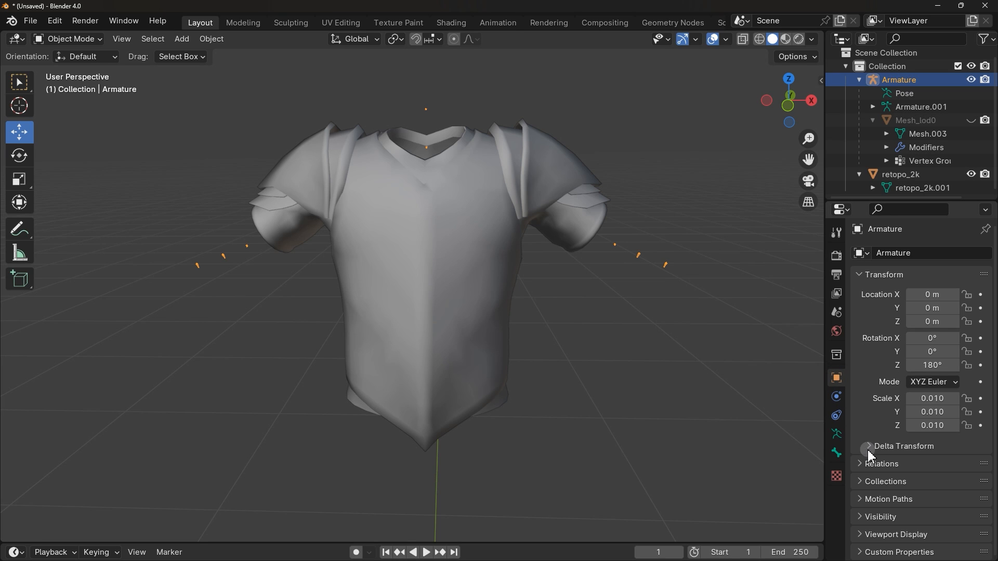
left_click(860, 535)
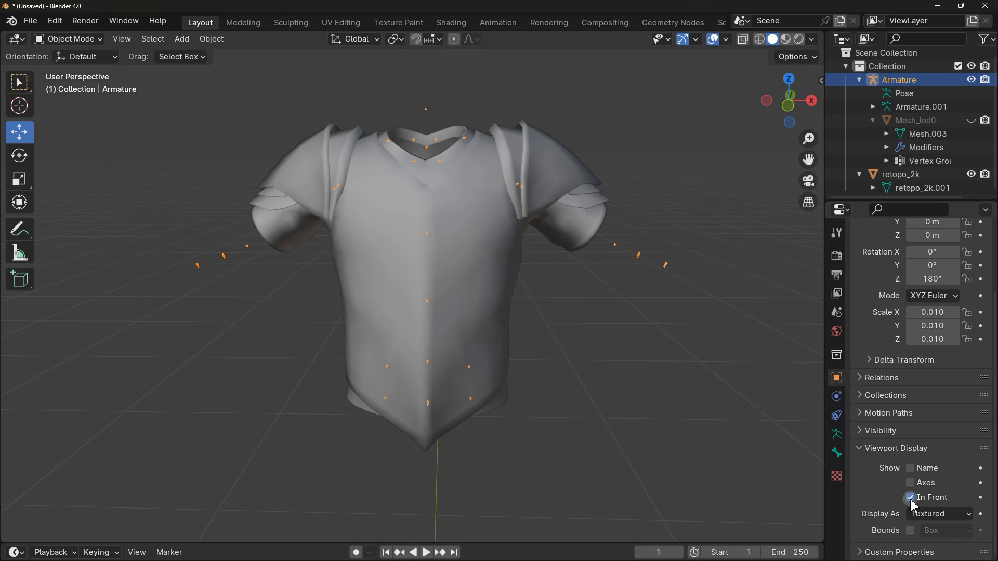
left_click(922, 515)
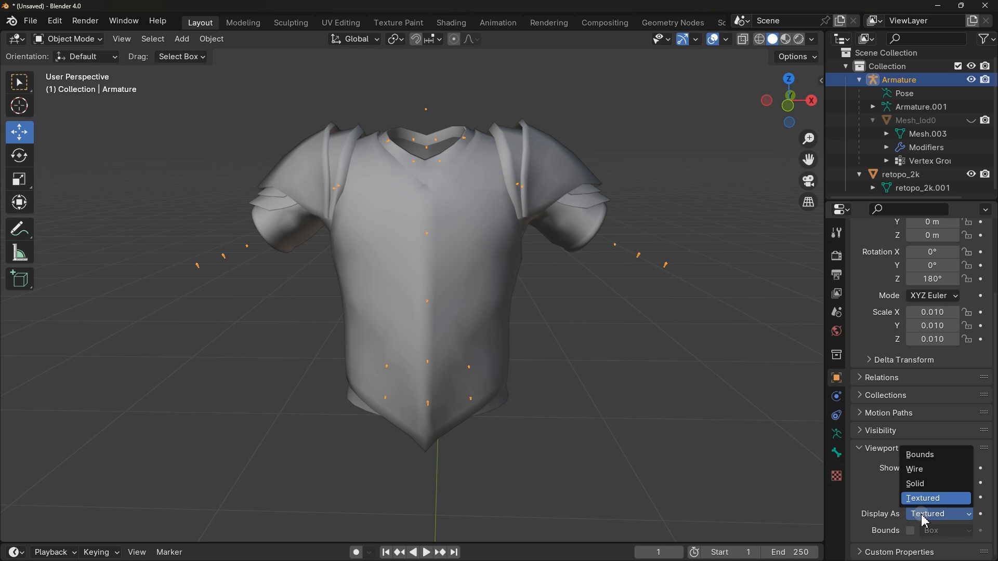
left_click(927, 467)
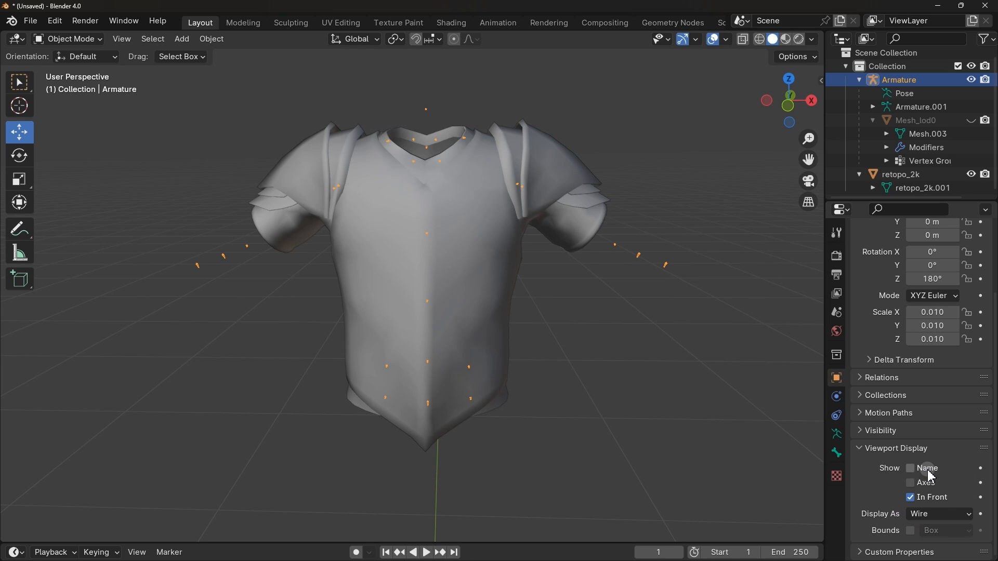
left_click(941, 514)
left_click(940, 455)
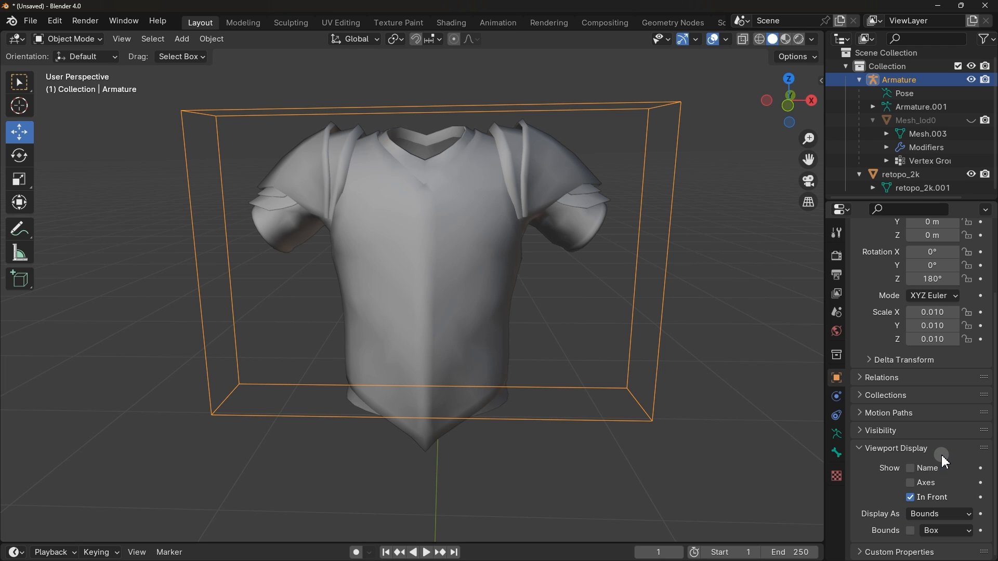
left_click(942, 514)
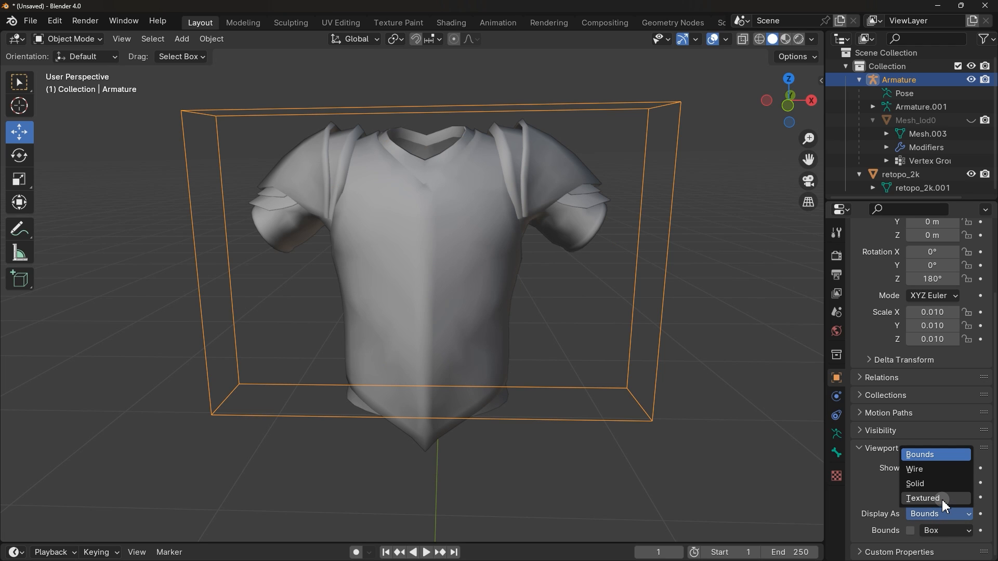
left_click(942, 499)
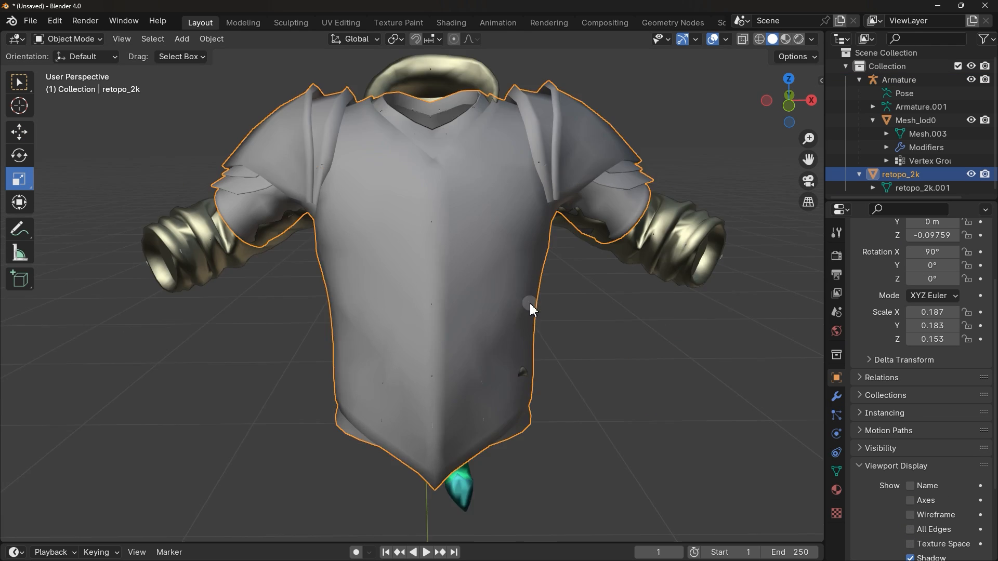
Fit the armor mesh around the shirt with small alternating scale and move adjustments.
middle_click_drag(529, 301, 570, 341)
left_click(19, 179)
left_click_drag(476, 483, 477, 473)
left_click(19, 132)
left_click(19, 180)
left_click_drag(424, 515, 417, 513)
left_click(20, 132)
left_click_drag(430, 517, 427, 517)
Refine the armor's fit to location Y 0.061736 m and Z -0.06128 m, with the Y and Z scales at 0.179.
middle_click_drag(567, 312, 494, 267)
scroll(491, 249, "up", 4)
middle_click_drag(470, 182, 483, 210)
scroll(483, 210, "down", 4)
middle_click_drag(413, 160, 359, 172)
scroll(359, 260, "down", 2)
middle_click_drag(358, 405, 299, 244, "shift")
left_click_drag(419, 421, 417, 422)
left_click(20, 179)
left_click_drag(360, 378, 359, 374)
left_click(19, 132)
middle_click_drag(400, 124, 545, 130)
scroll(462, 187, "up", 2)
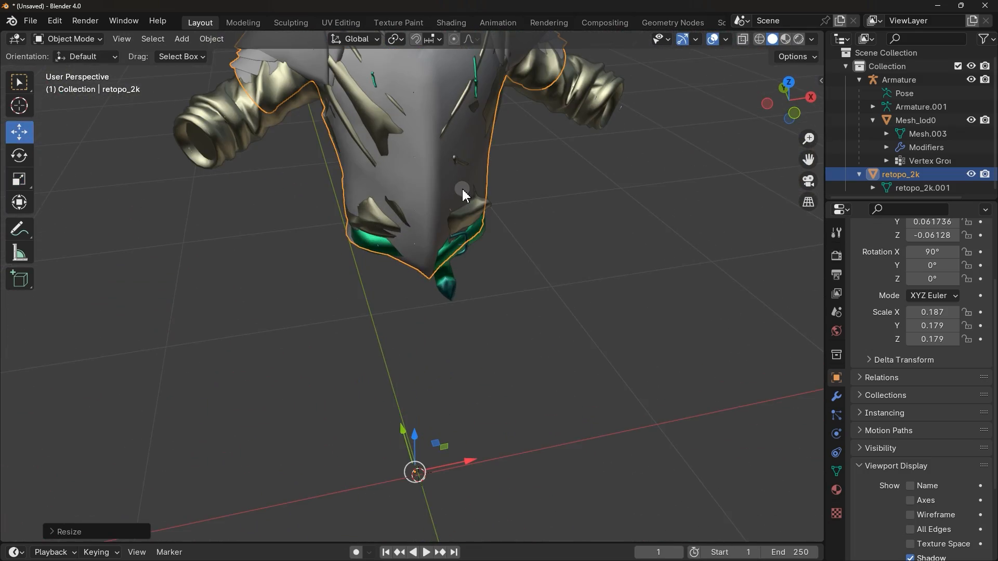
In Edit Mode, select the armor's negative X sleeve in wireframe shading and try repositioning its vertices around the shirt's arm.
middle_click_drag(461, 189, 470, 322, "shift")
middle_click_drag(332, 171, 312, 148)
scroll(313, 151, "up", 3)
left_click(69, 39)
left_click(68, 70)
left_click(759, 39)
left_click_drag(233, 103, 390, 306)
middle_click_drag(387, 302, 378, 312)
mouse_move(299, 199)
left_mouse_down()
mouse_move(302, 223)
mouse_move(342, 239)
left_mouse_up()
scroll(301, 214, "down", 6)
left_click(20, 180)
left_click(772, 39)
scroll(340, 241, "up", 3)
left_click(19, 132)
left_click_drag(334, 239, 312, 243)
scroll(316, 242, "down", 1)
middle_click_drag(333, 236, 436, 250)
left_click_drag(455, 206, 472, 208)
scroll(471, 207, "up", 10)
middle_click_drag(457, 276, 468, 234)
scroll(446, 267, "down", 3)
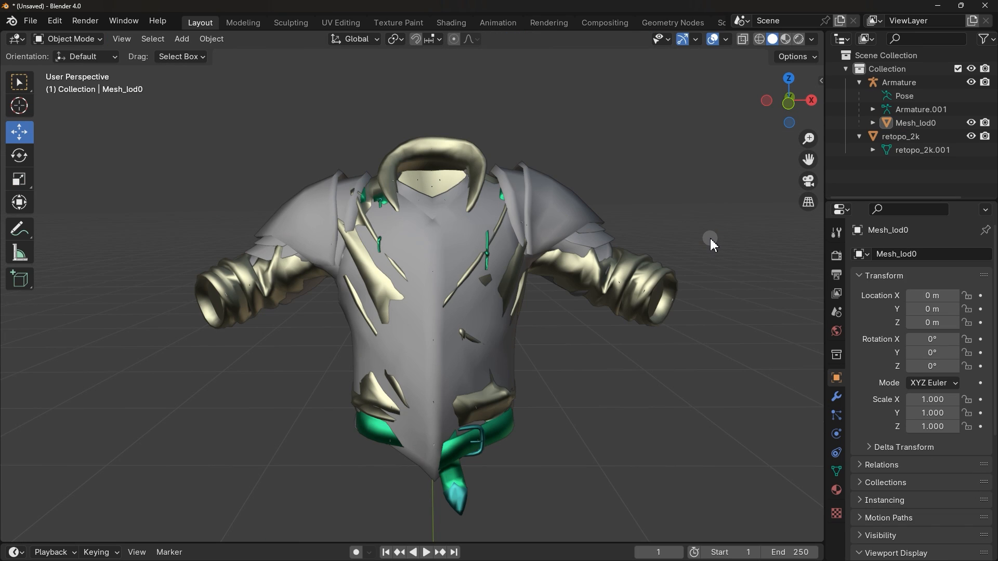
Delete the original shirt mesh Mesh_lod0, keeping the armature and the armor.
middle_click_drag(709, 236, 559, 327)
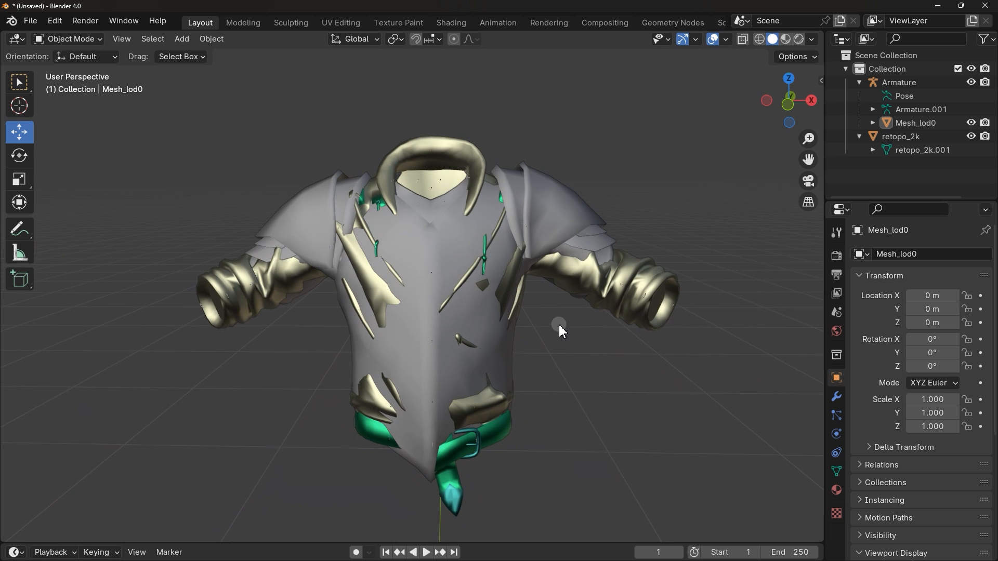
left_click(460, 245)
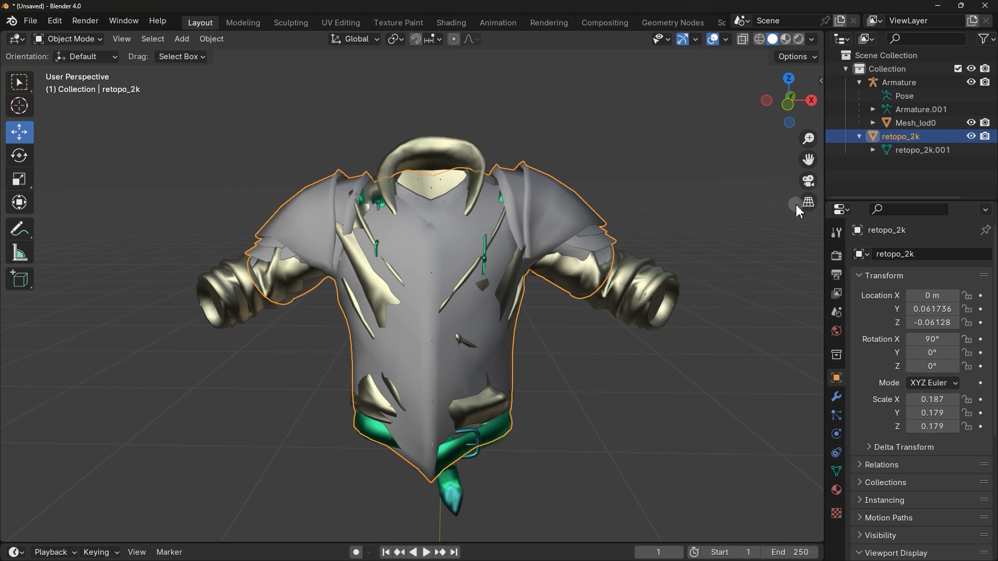
left_click(622, 309)
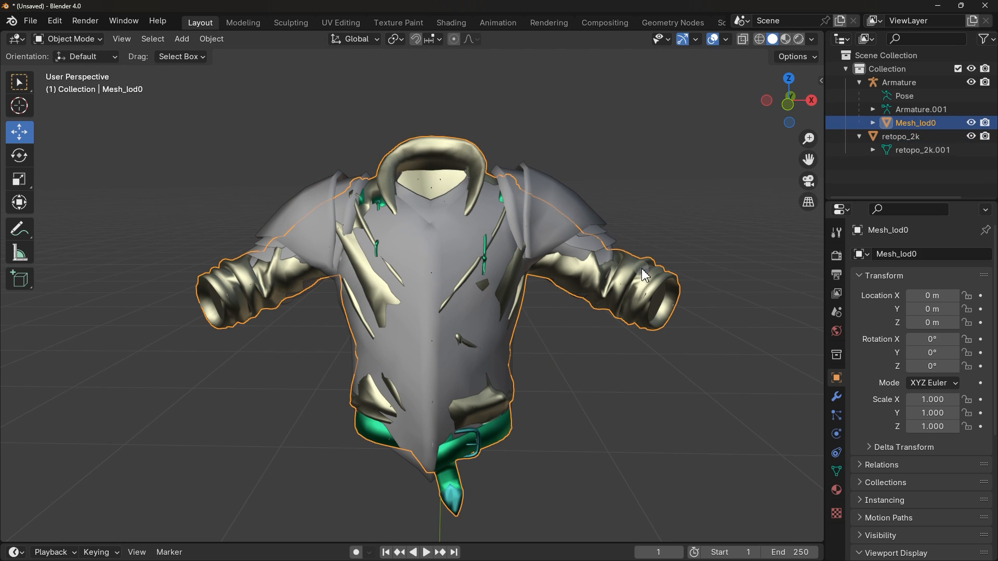
key("x")
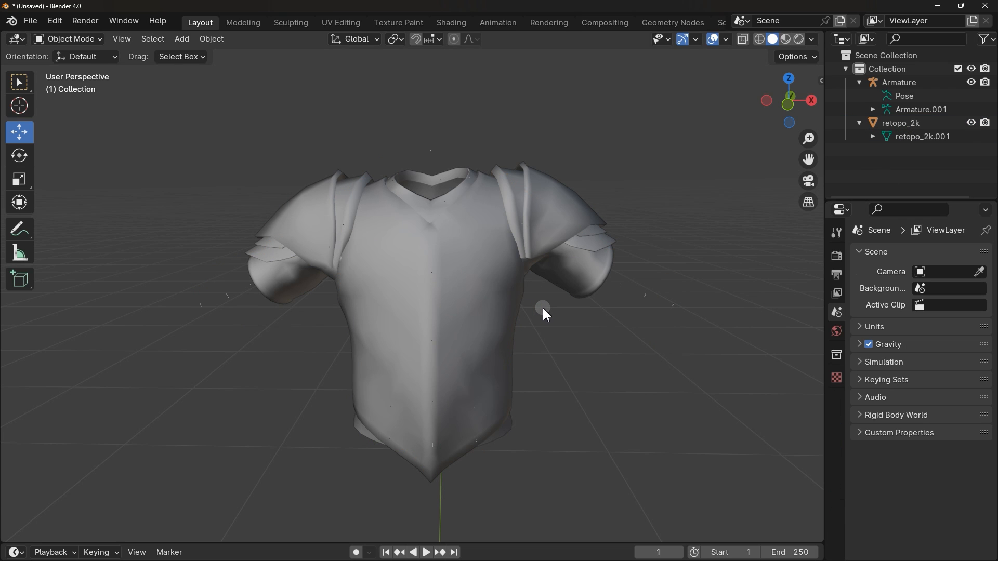
Select the armor mesh and the armature one after the other to check which objects remain, and clear the selection.
left_click(503, 291)
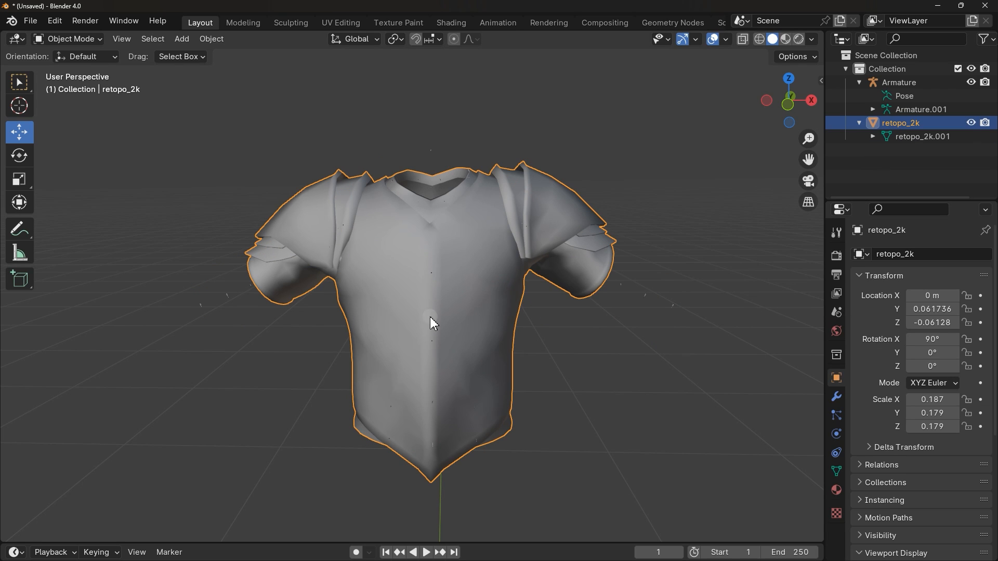
left_click(644, 297)
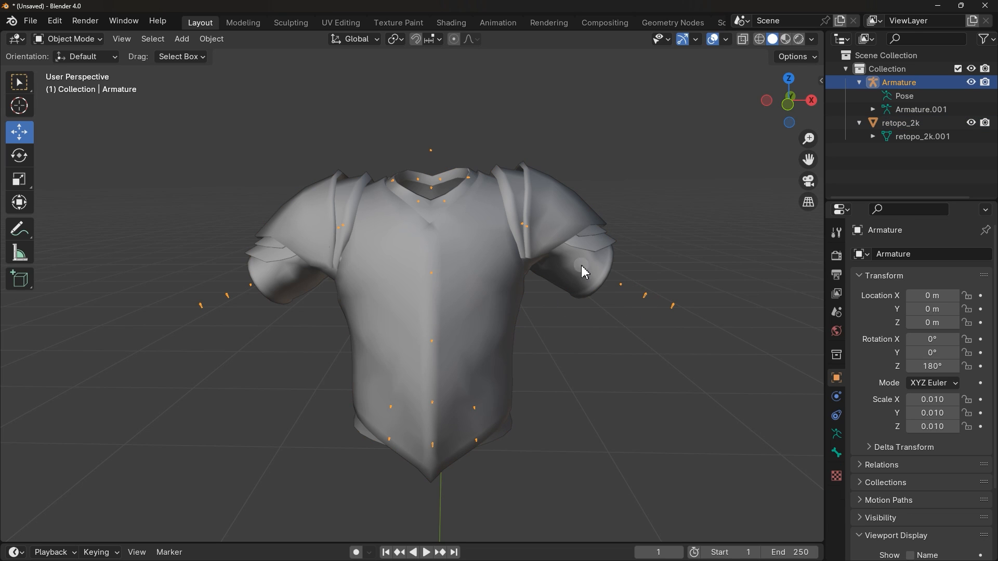
left_click(562, 327)
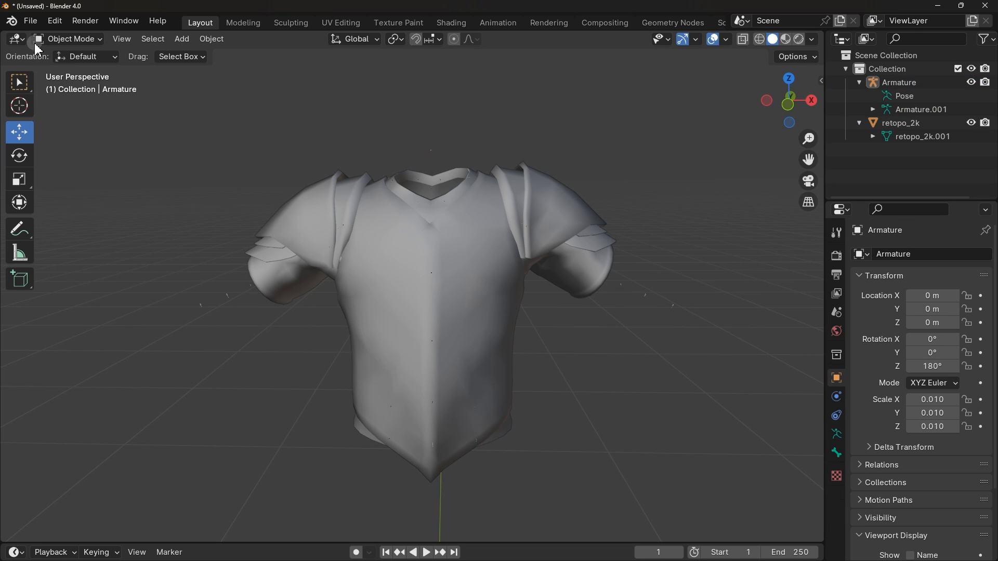
Parent the retopo_2k armor mesh to the Armature with automatic weights and clear the selection.
left_click(883, 124)
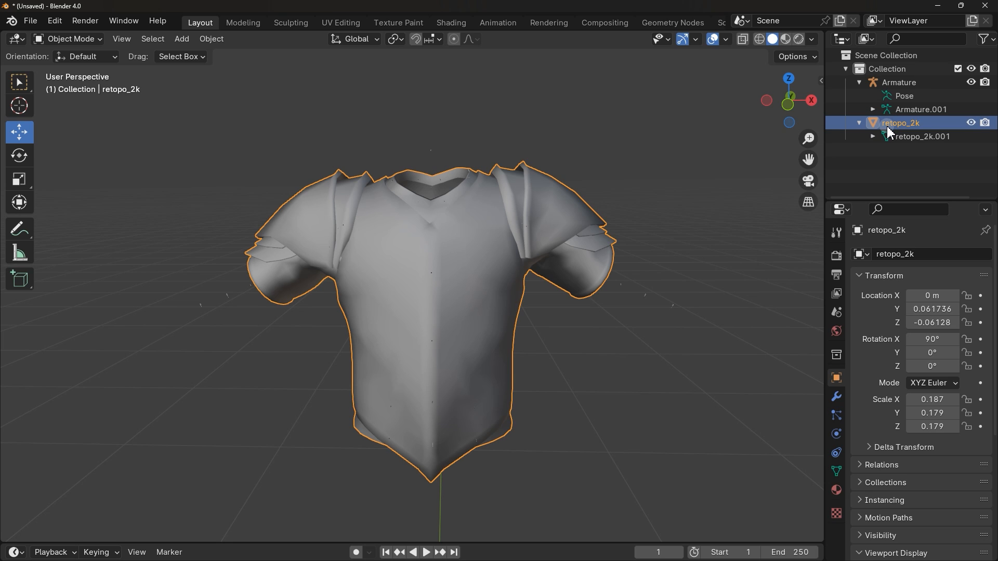
left_click(916, 110, "ctrl")
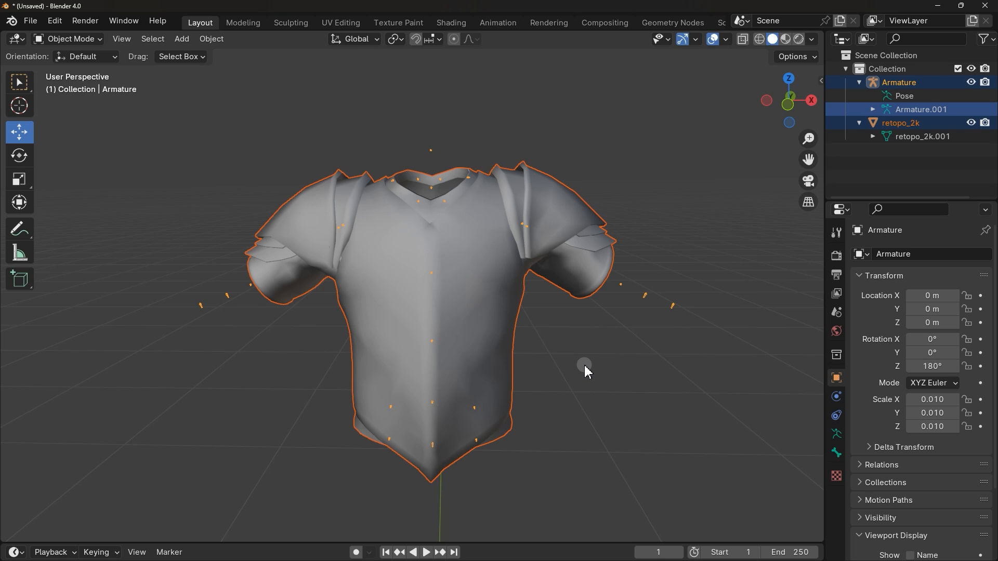
key("ctrl+p")
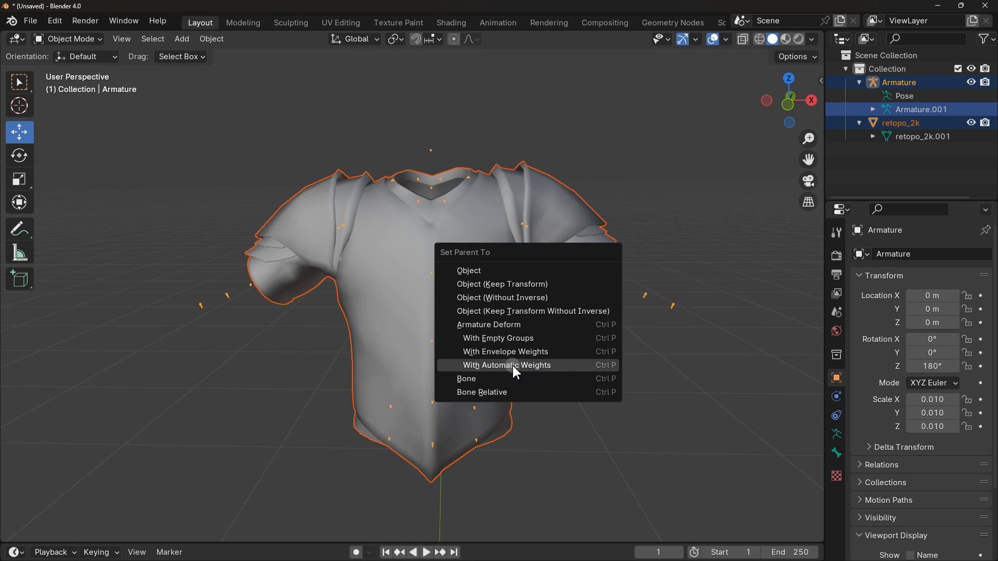
left_click(563, 372)
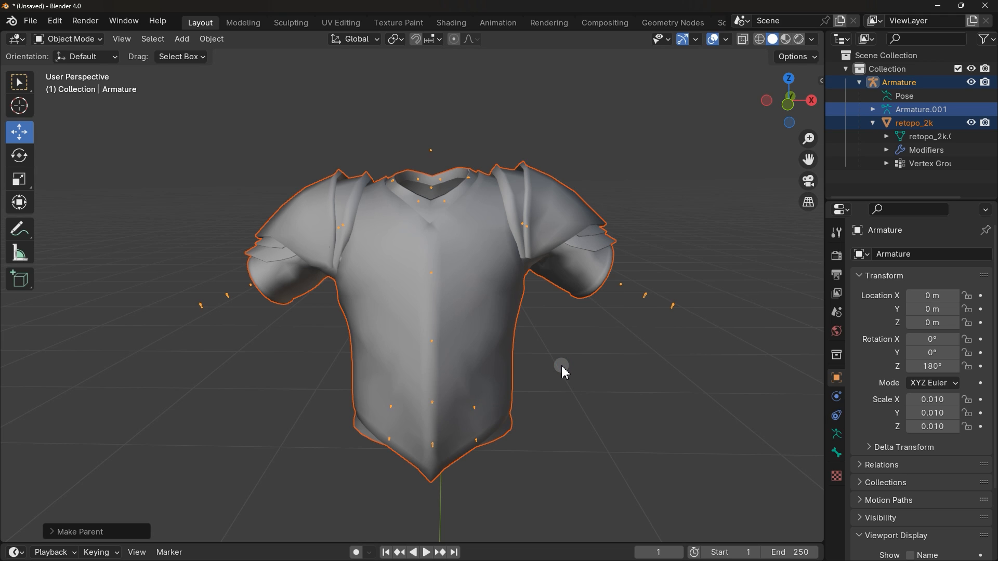
left_click(564, 371)
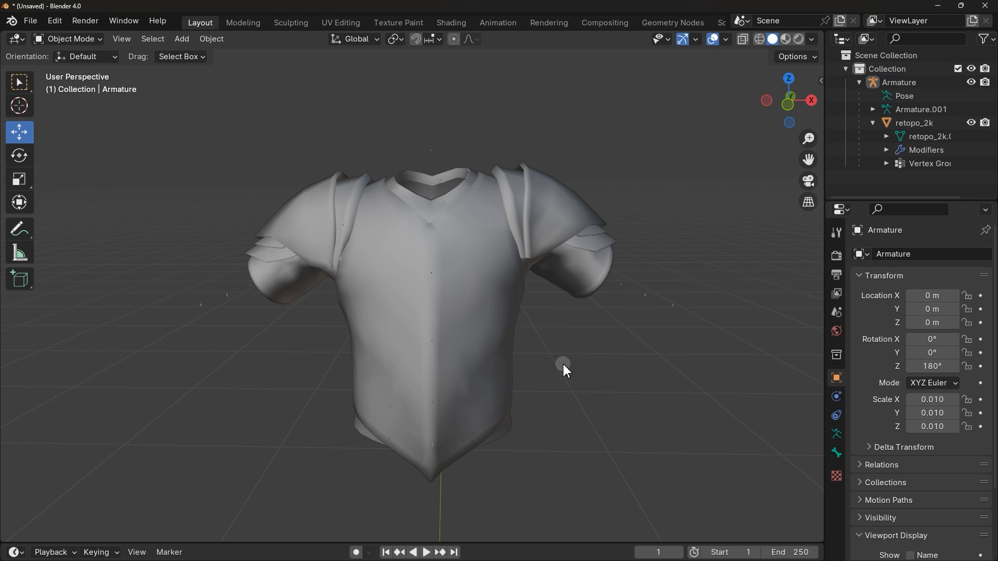
In Pose Mode, test the armor's deformation by rotating the whole rig and the l_collar_02 bone, reverting each rotation.
left_click(913, 110)
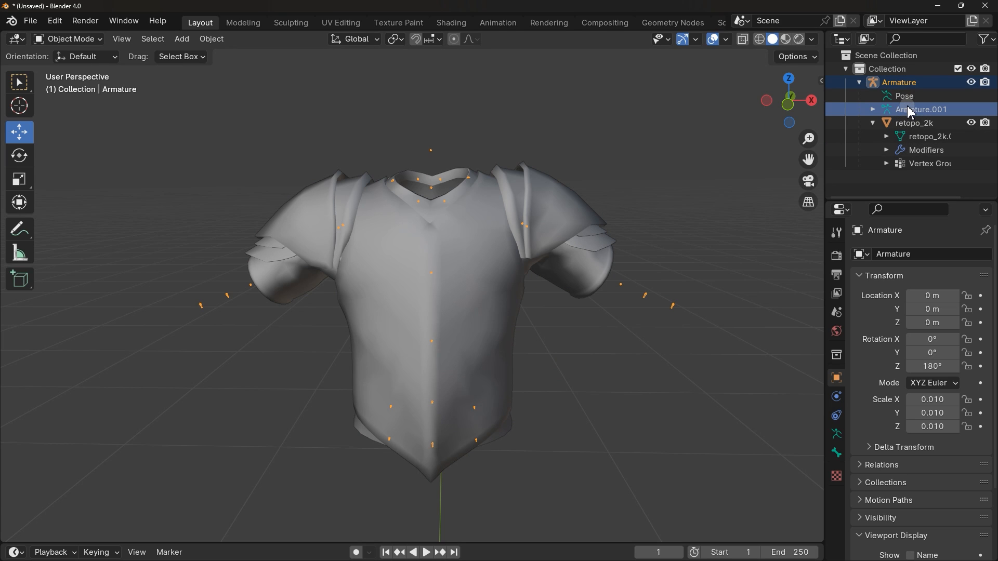
left_click(87, 39)
left_click(74, 86)
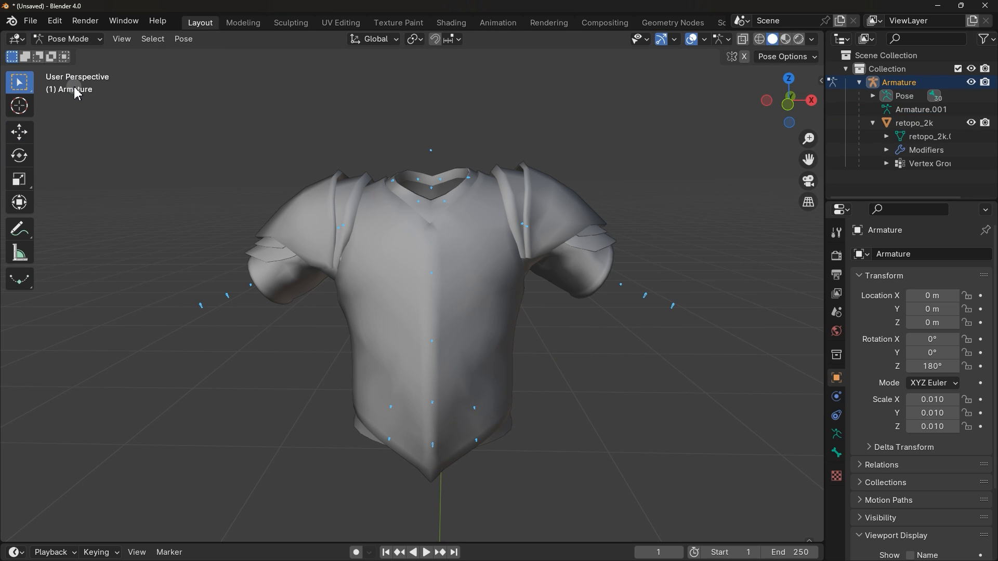
left_click(29, 162)
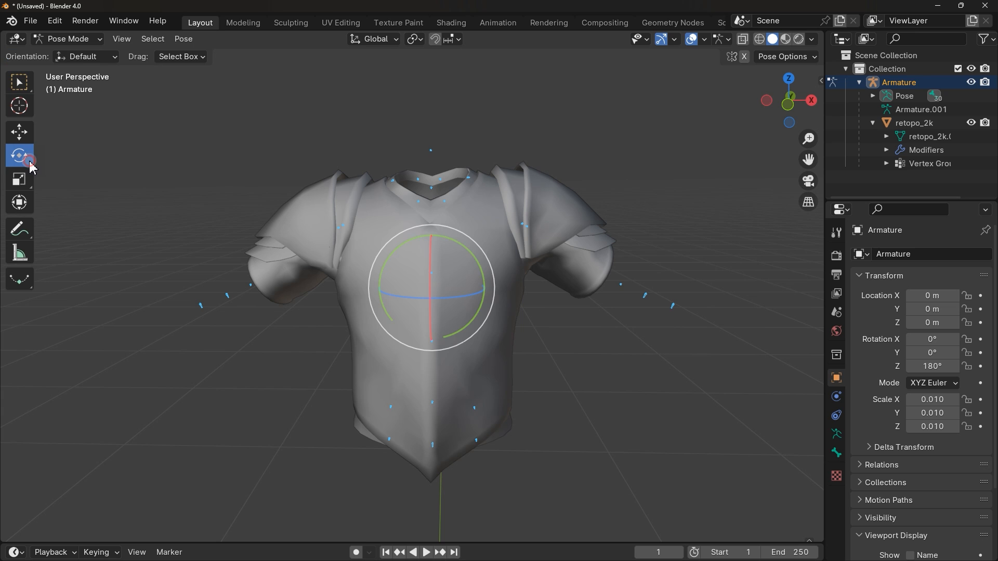
left_click_drag(475, 272, 469, 237)
key("Escape")
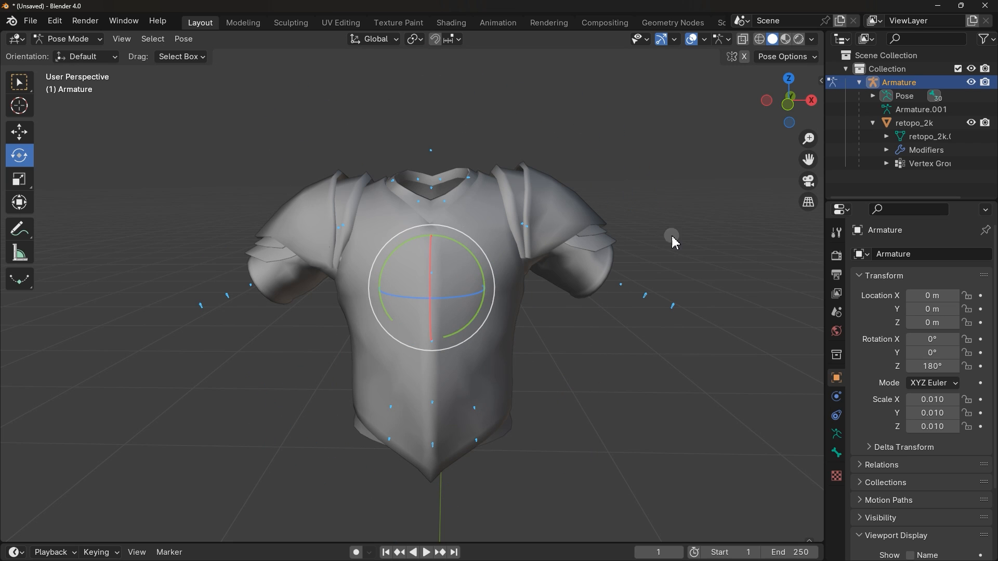
left_click(477, 188)
left_click_drag(516, 156, 379, 166)
key("ctrl+z")
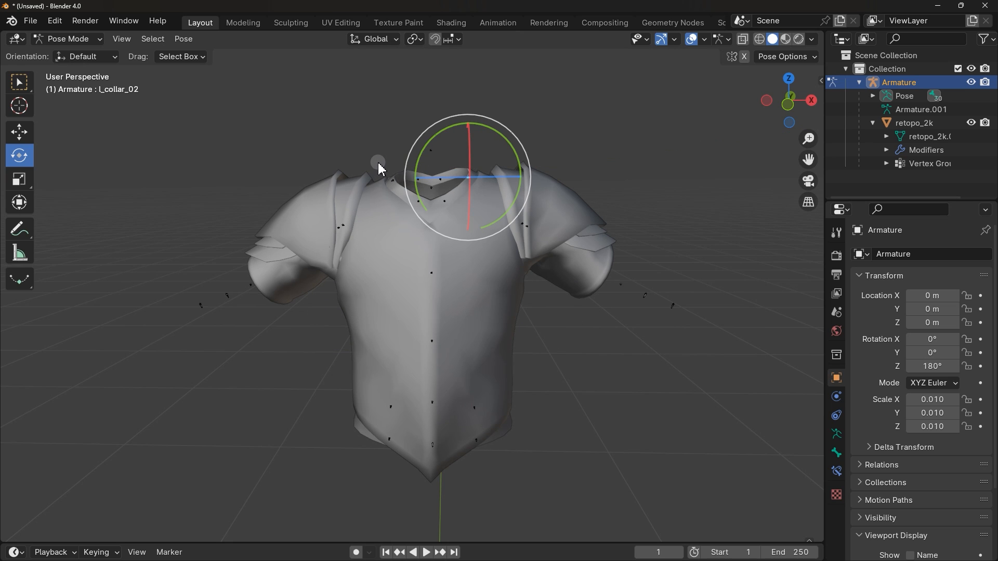
left_click(567, 300)
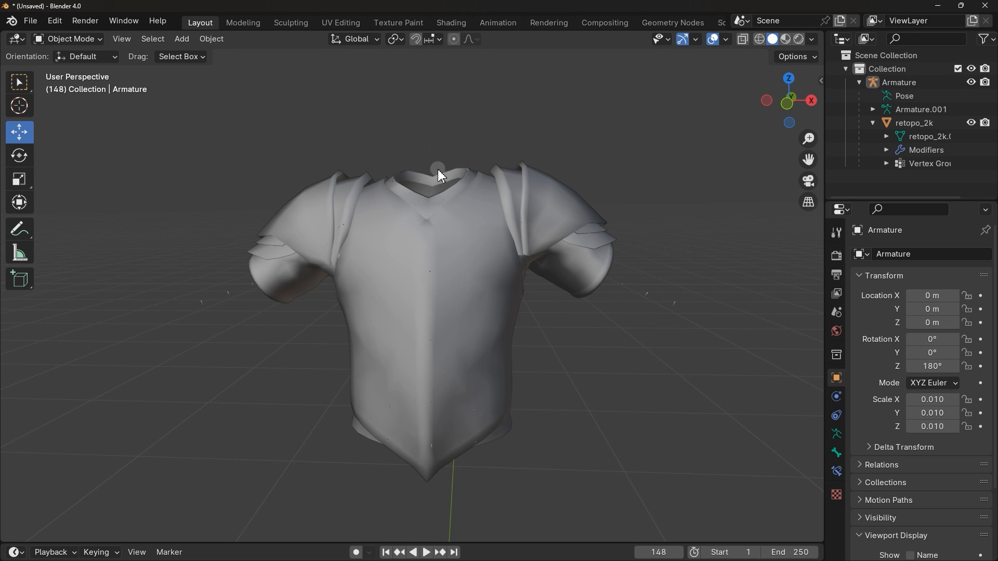
Export the rigged armor as untitled.fbx in FBX format to the witcher mods folder with the default settings.
left_click(30, 21)
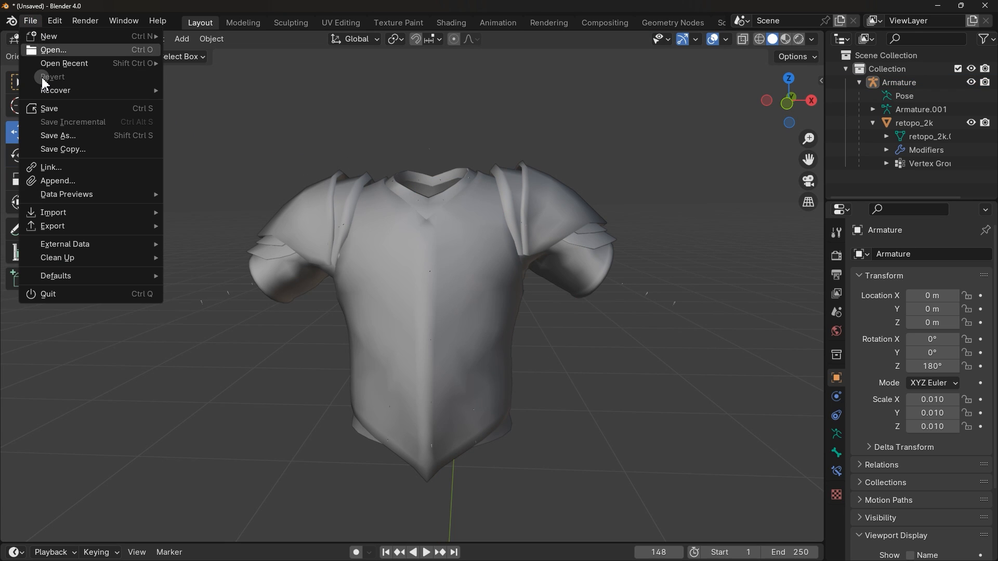
mouse_move(72, 230)
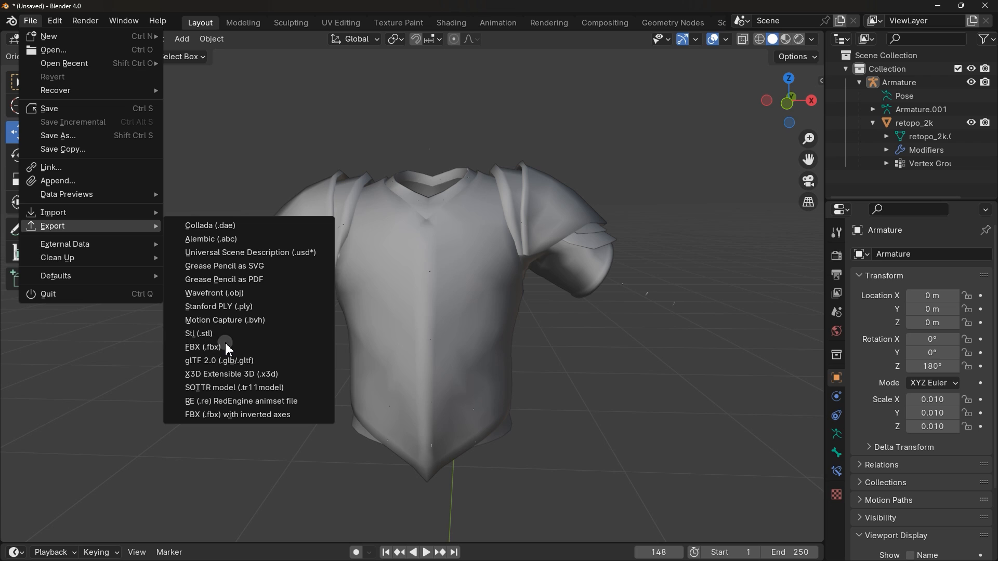
left_click(202, 347)
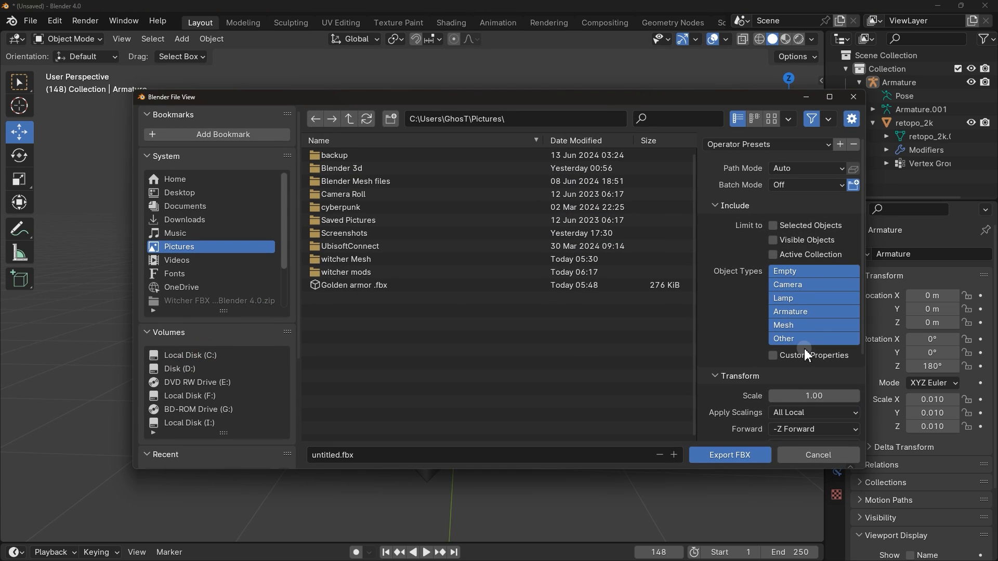
double_click(387, 273)
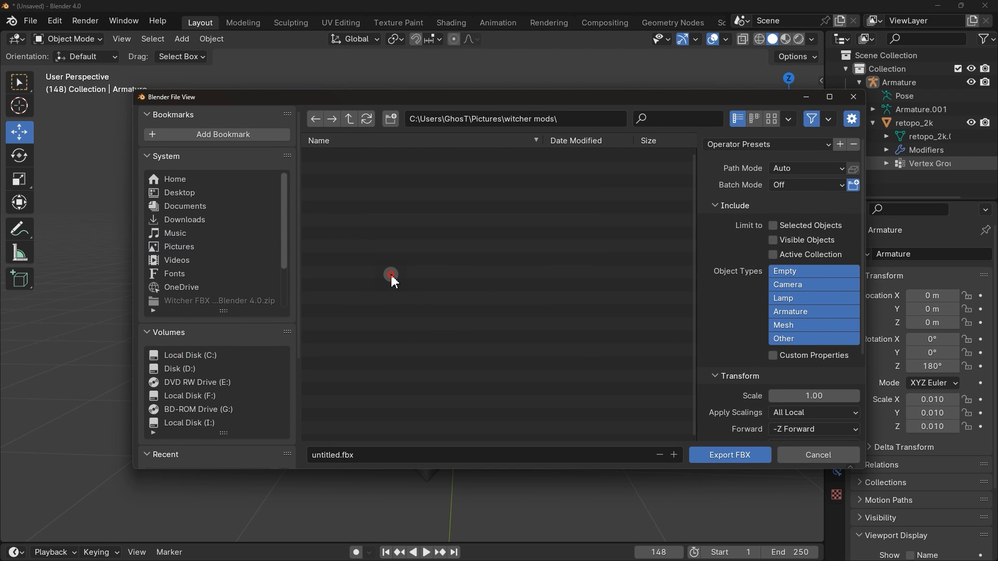
left_click(727, 461)
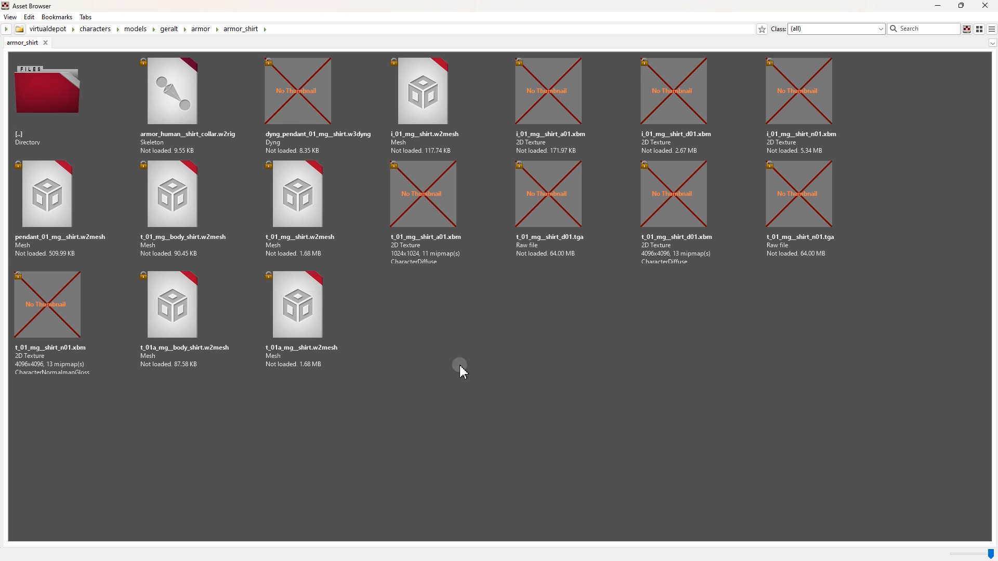
Switch to REDkit's Asset Browser and choose the exported untitled.fbx for a mesh import into the armor_shirt directory.
right_click(445, 309)
mouse_move(473, 358)
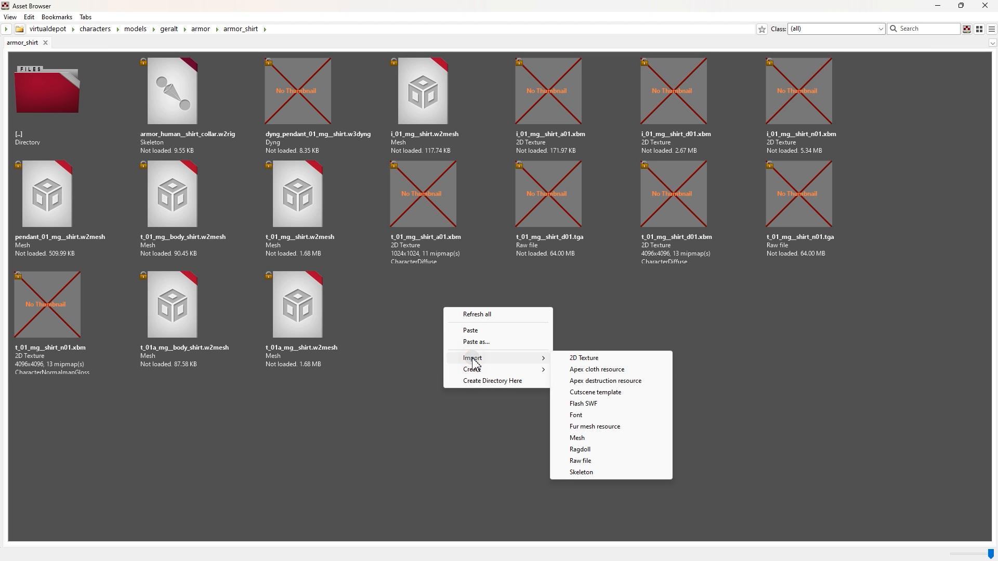
left_click(577, 439)
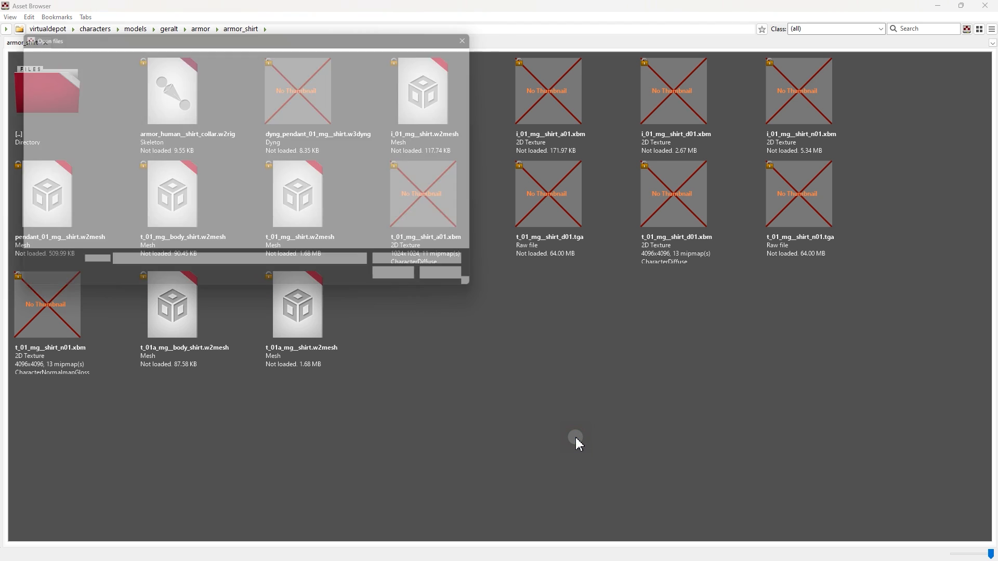
left_click(147, 145)
left_click(427, 288)
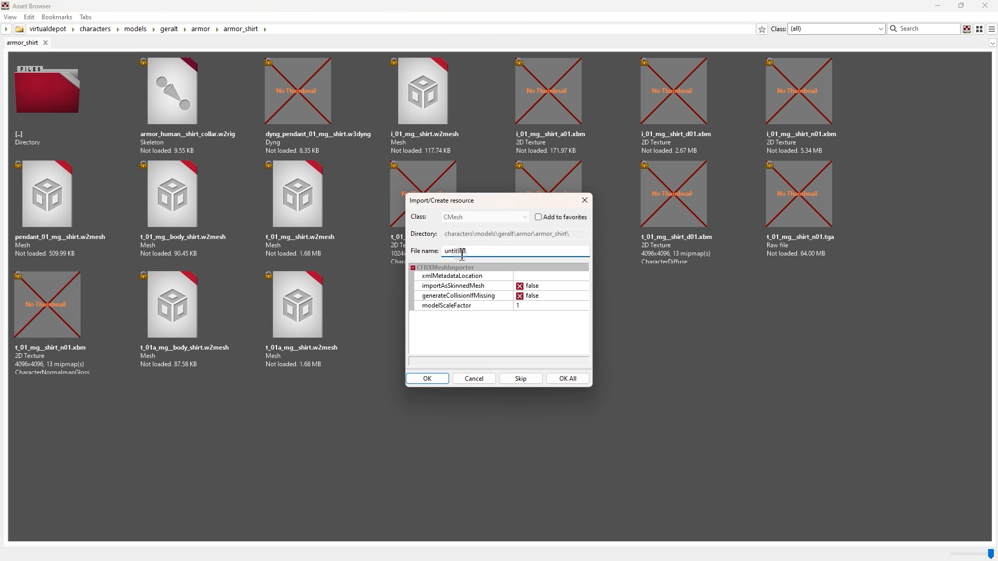
Import the mesh under the name t_01_mg__shirt over the existing file, checking it out and skipping the material assignment.
double_click(447, 250)
type("t_01_mg__shirt")
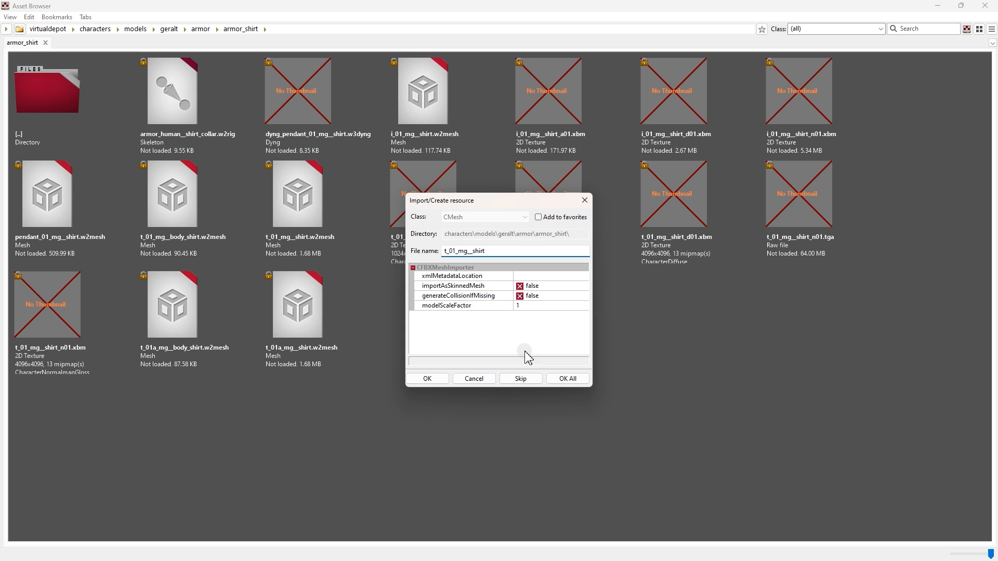
left_click(568, 379)
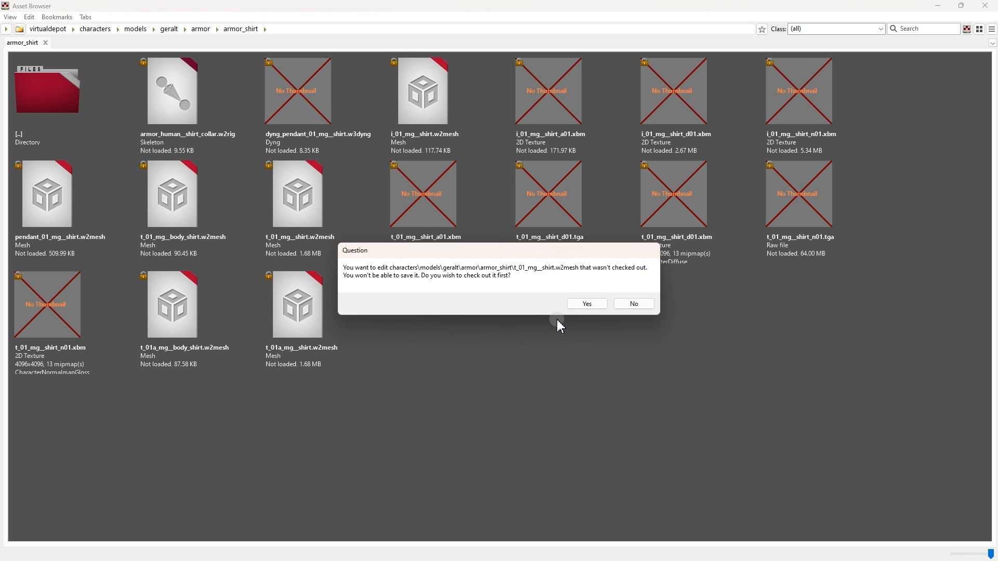
left_click(593, 306)
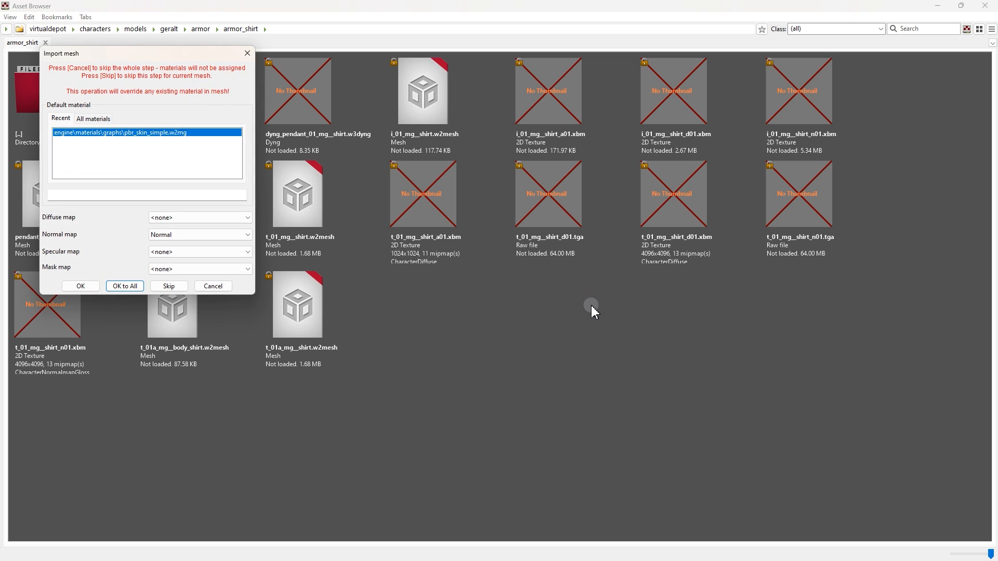
left_click(213, 286)
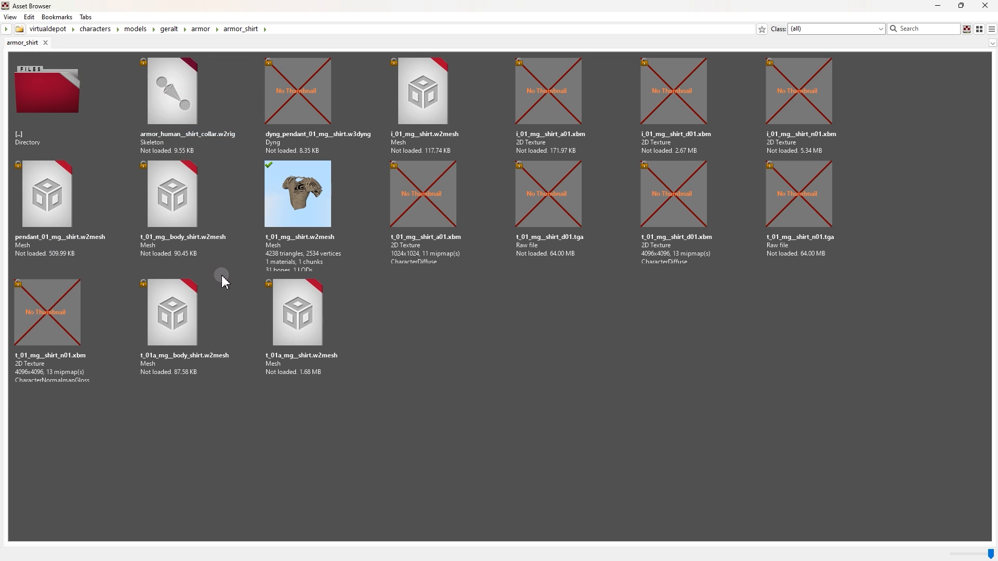
Open the imported t_01_mg__shirt.w2mesh and create a directory named new inside armor_shirt.
double_click(294, 215)
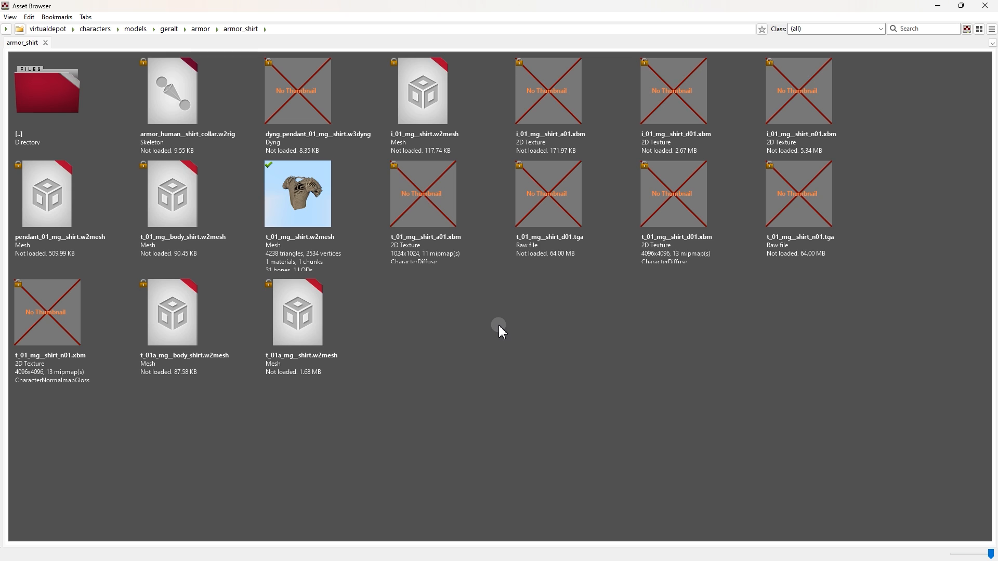
left_click_drag(802, 412, 470, 321)
right_click(440, 317)
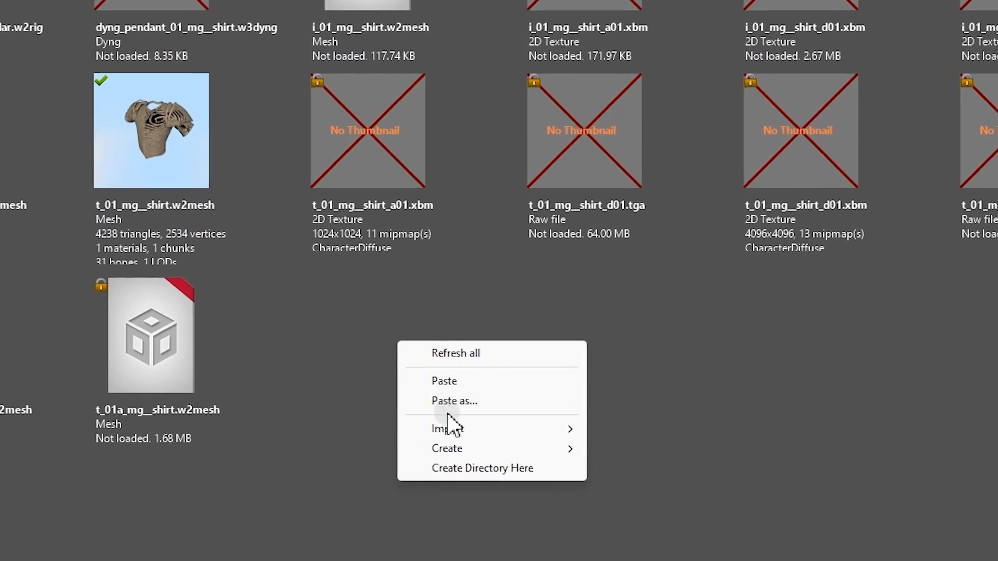
left_click(455, 476)
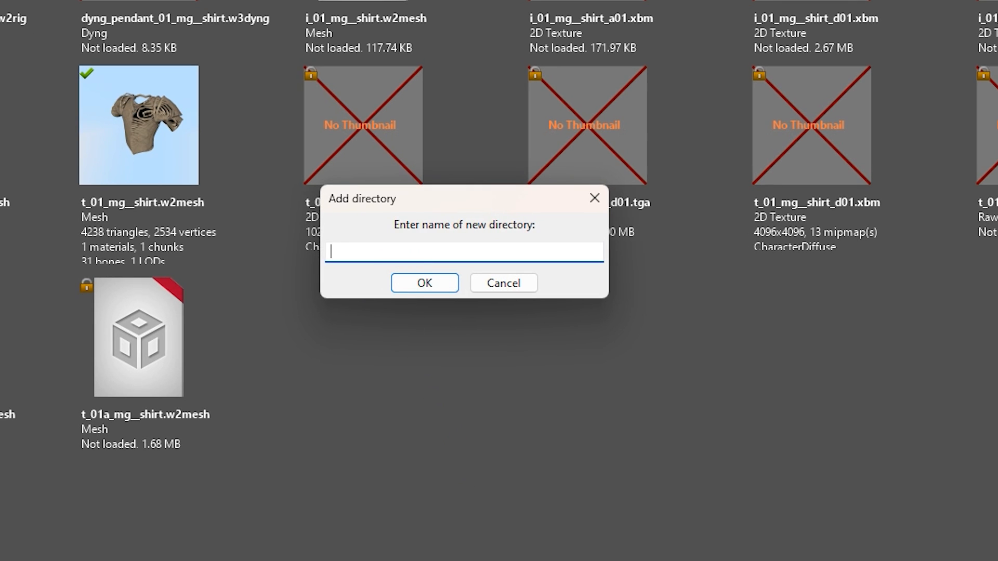
type("new")
left_click(424, 282)
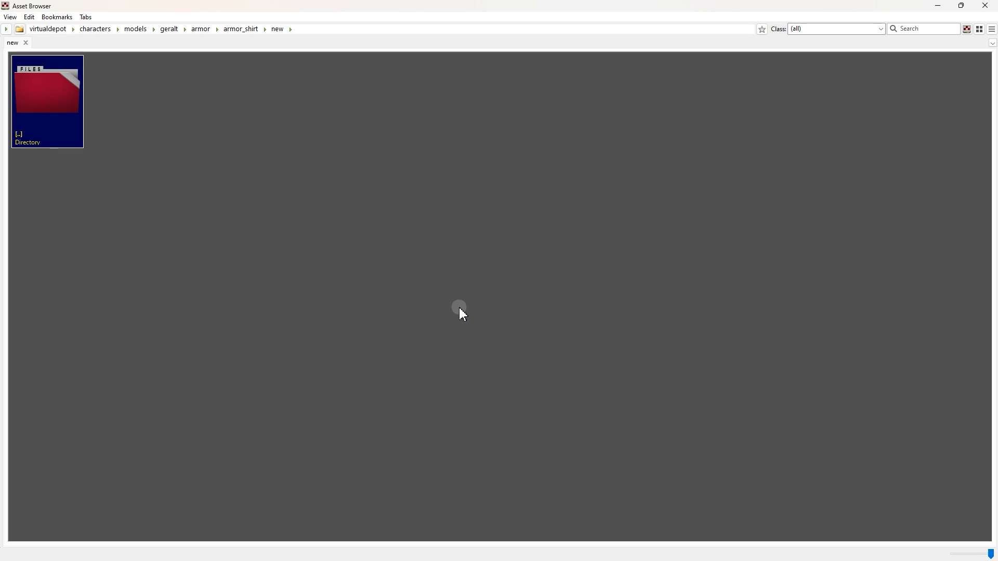
Import Base_Color gold.jpg and Normals.jpg from the te folder into the new directory as 2D textures with default settings.
right_click(455, 217)
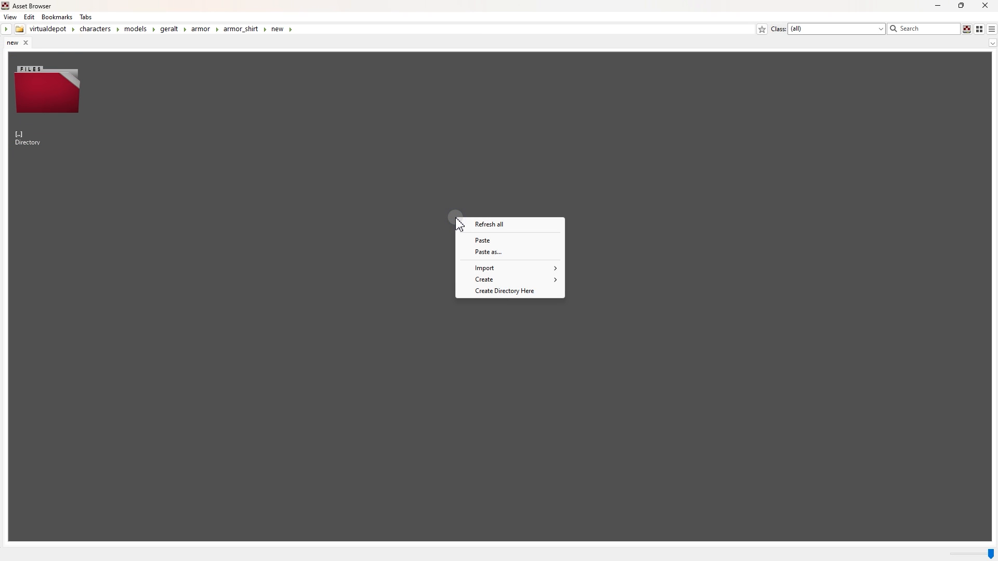
mouse_move(490, 273)
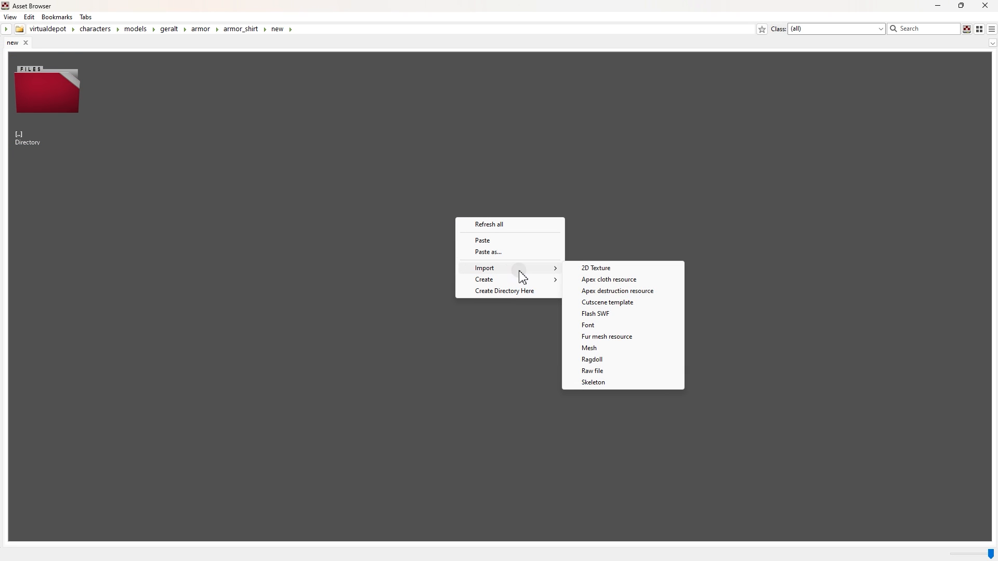
left_click(601, 269)
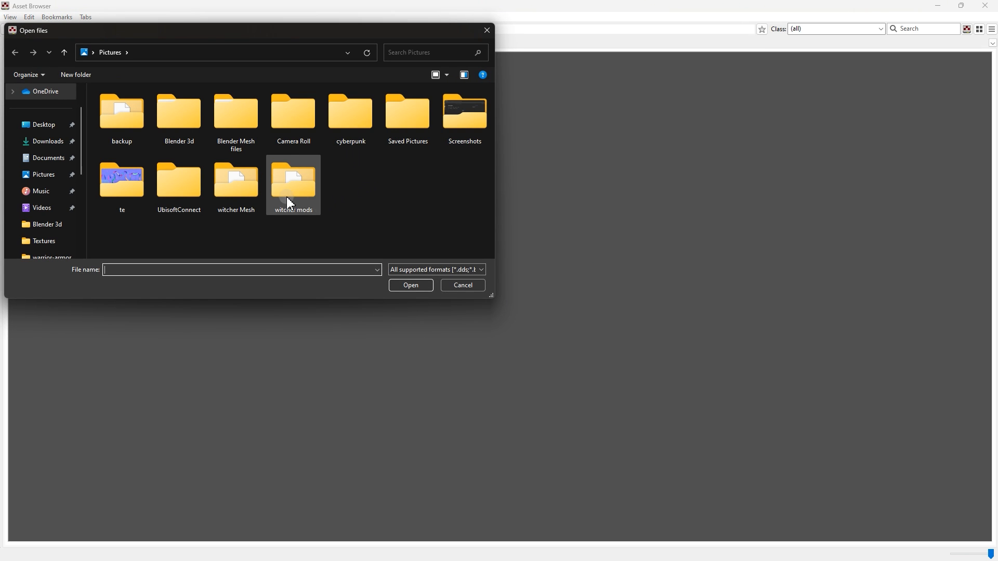
double_click(127, 196)
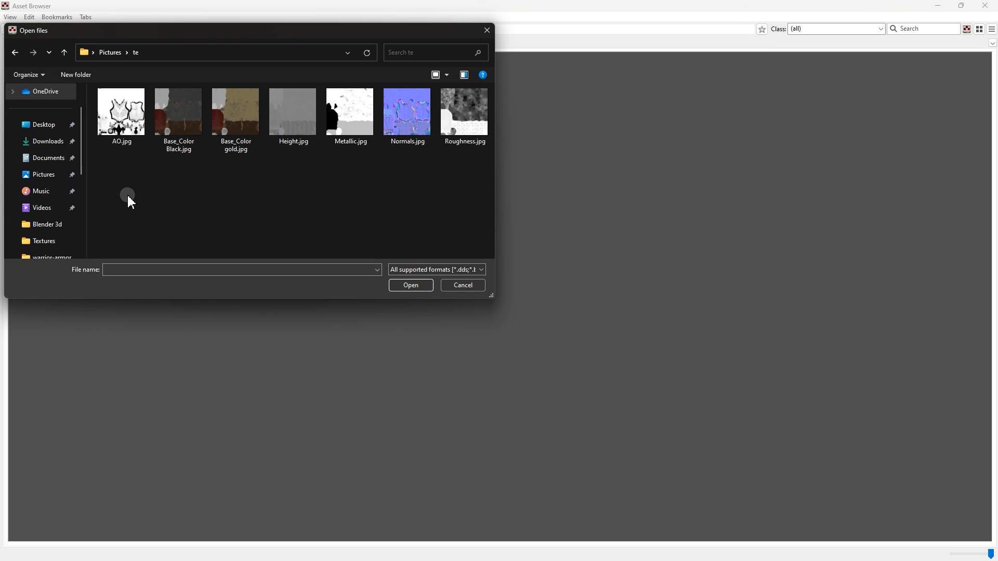
left_click(224, 111)
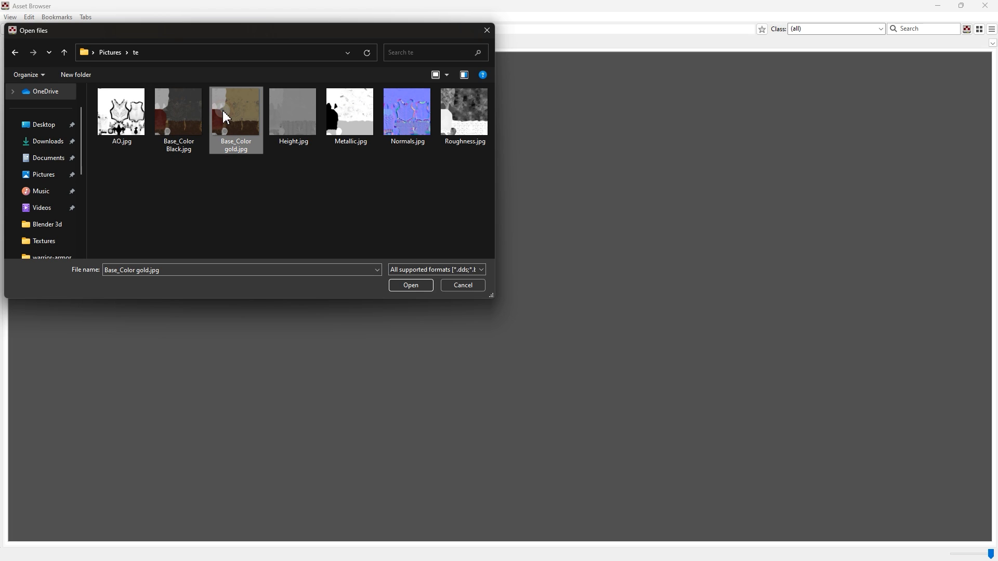
left_click(413, 116, "ctrl")
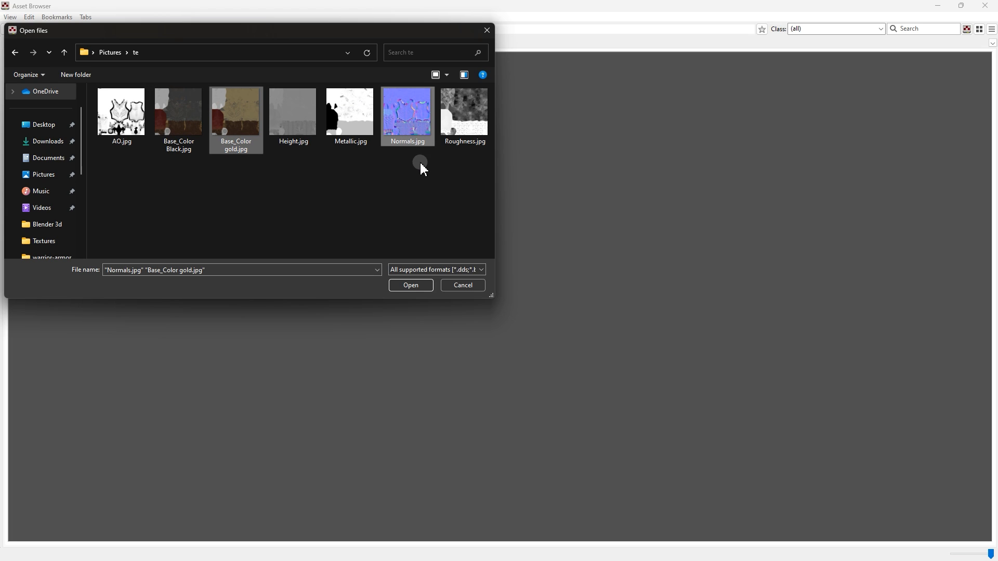
left_click(410, 288)
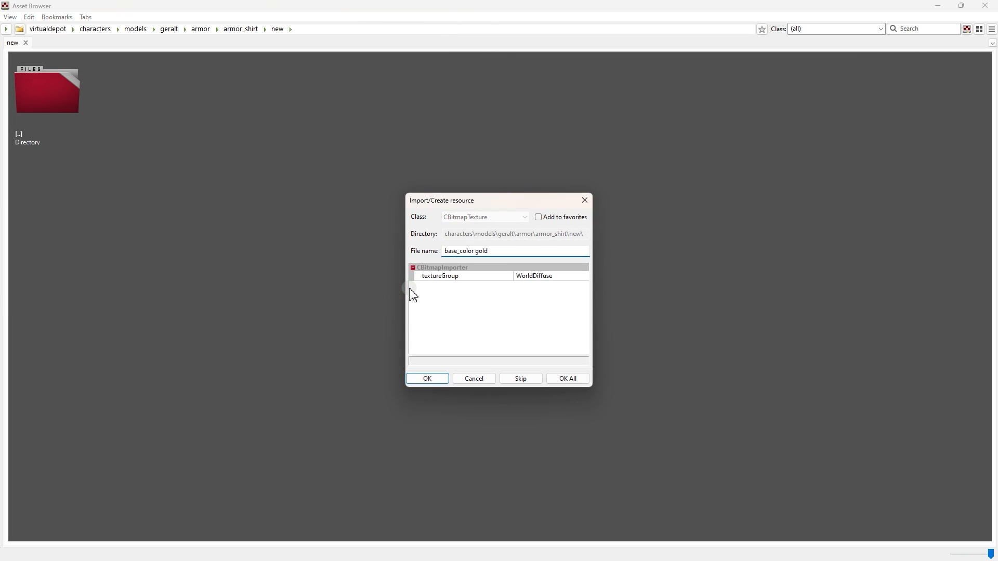
left_click(571, 379)
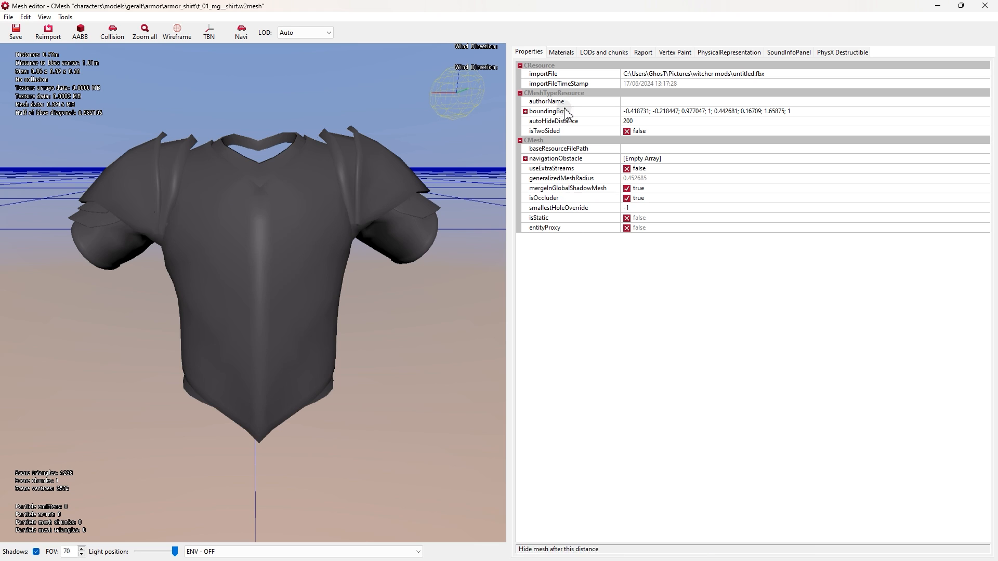
Make the mesh's retopo_2k material a local instance so its shader parameters can be edited.
left_click(564, 53)
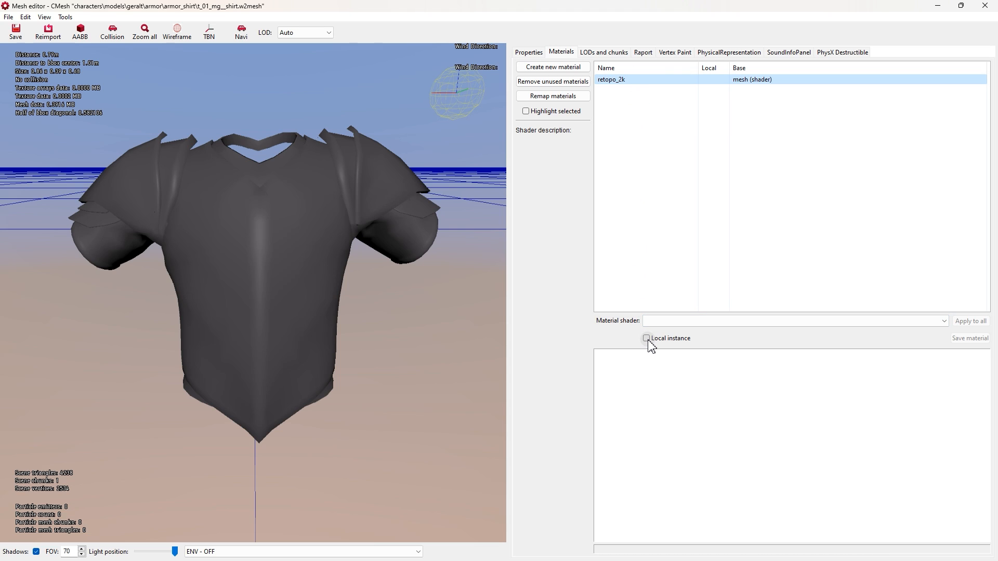
left_click(647, 338)
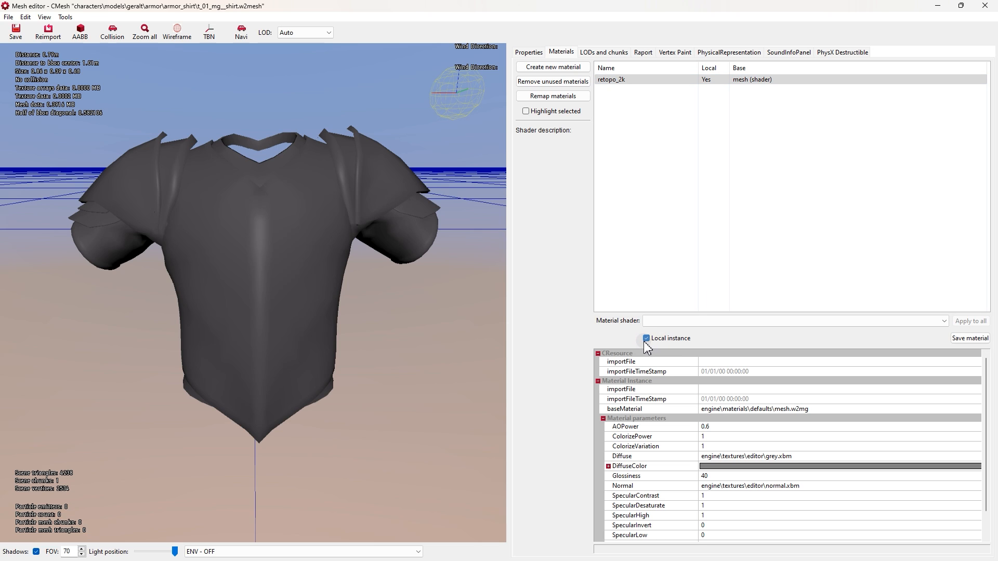
scroll(640, 433, "down", 2)
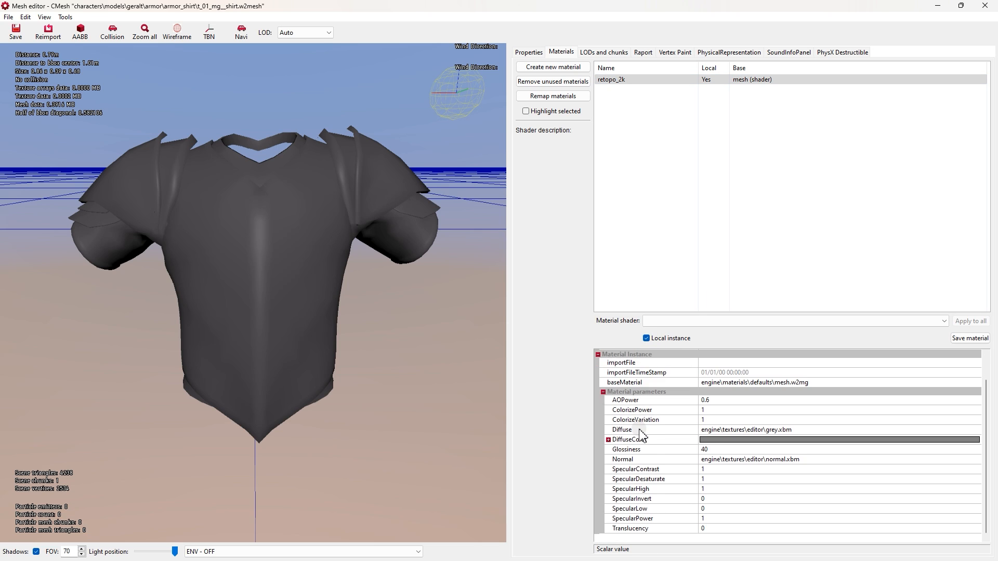
Assign base_color gold.xbm as the material's Diffuse texture and normals.xbm as its Normal texture.
left_click(640, 431)
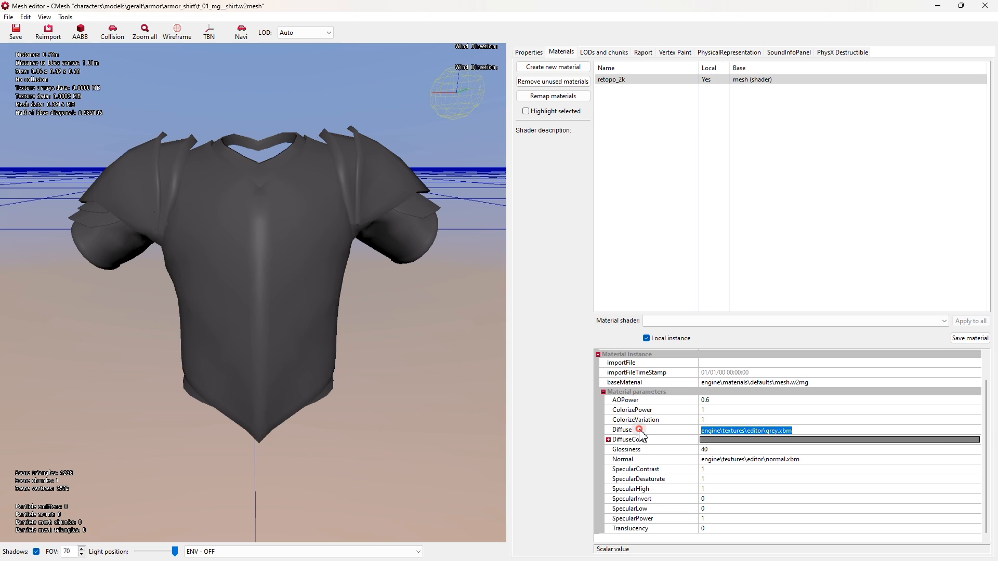
left_click(647, 460)
left_click(650, 431)
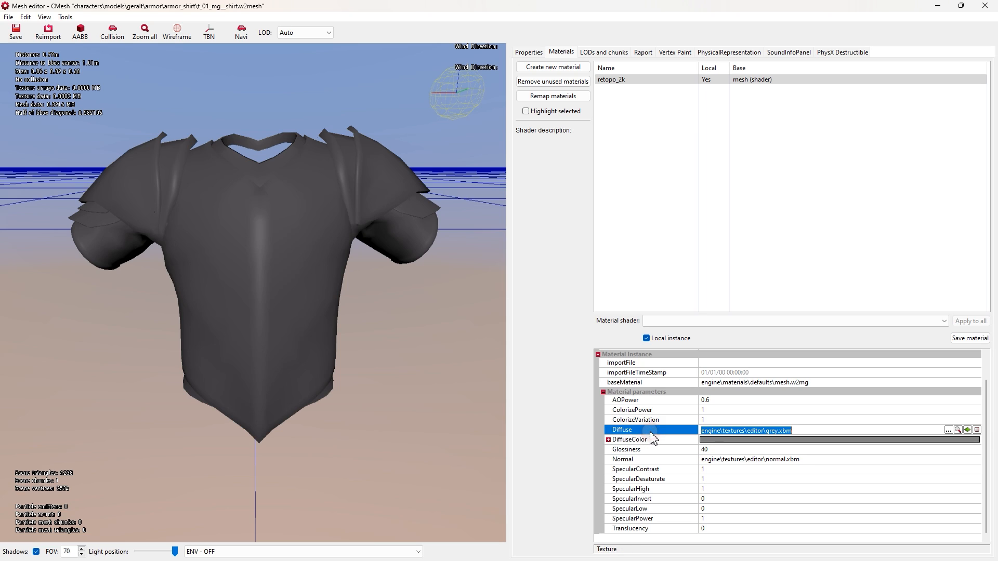
left_click(656, 458)
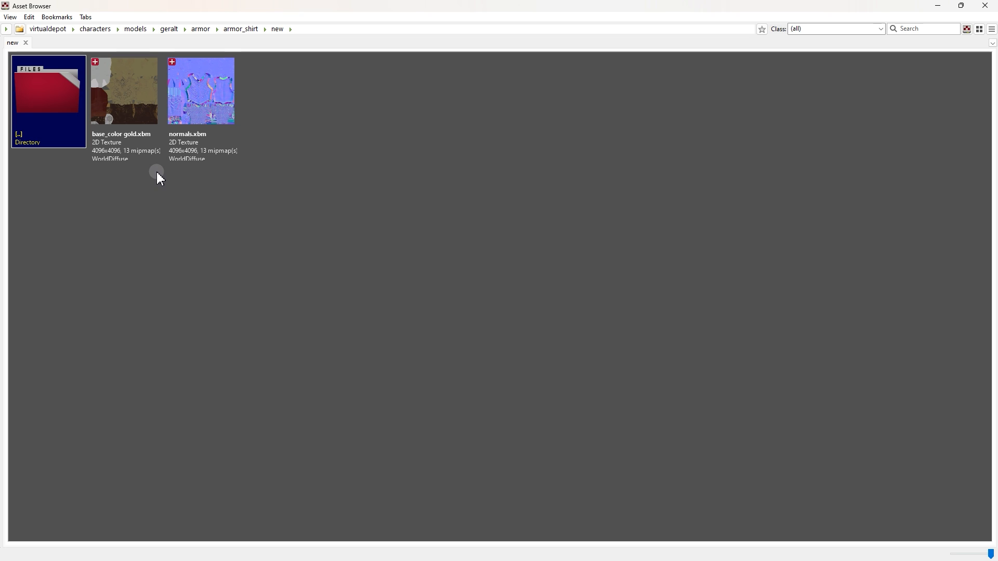
left_click(148, 120)
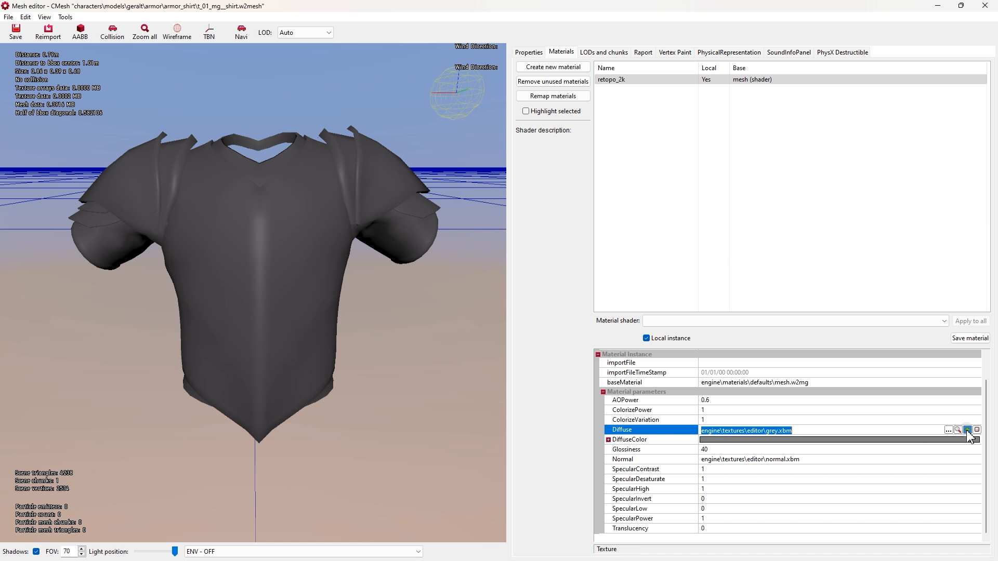
left_click(966, 429)
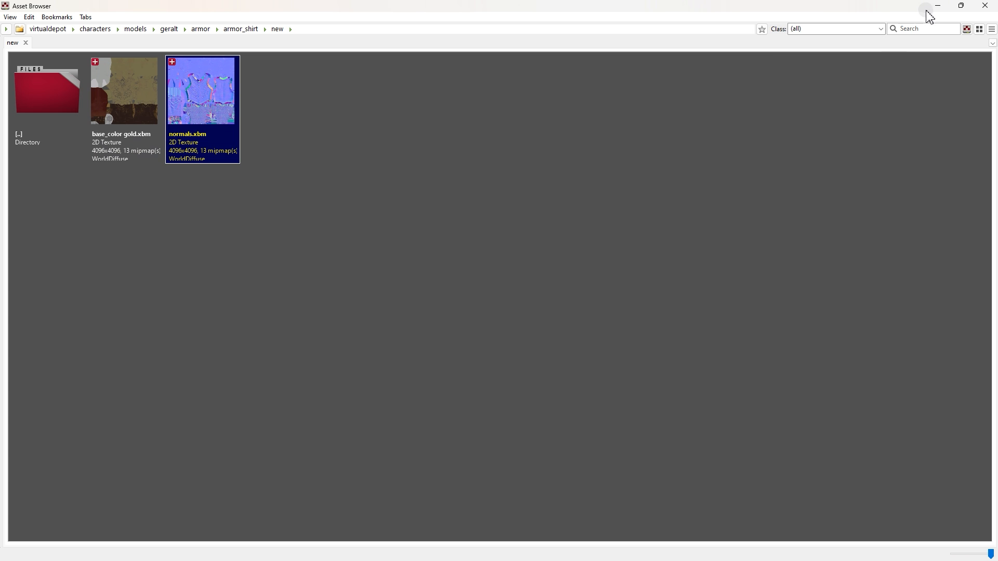
left_click(938, 5)
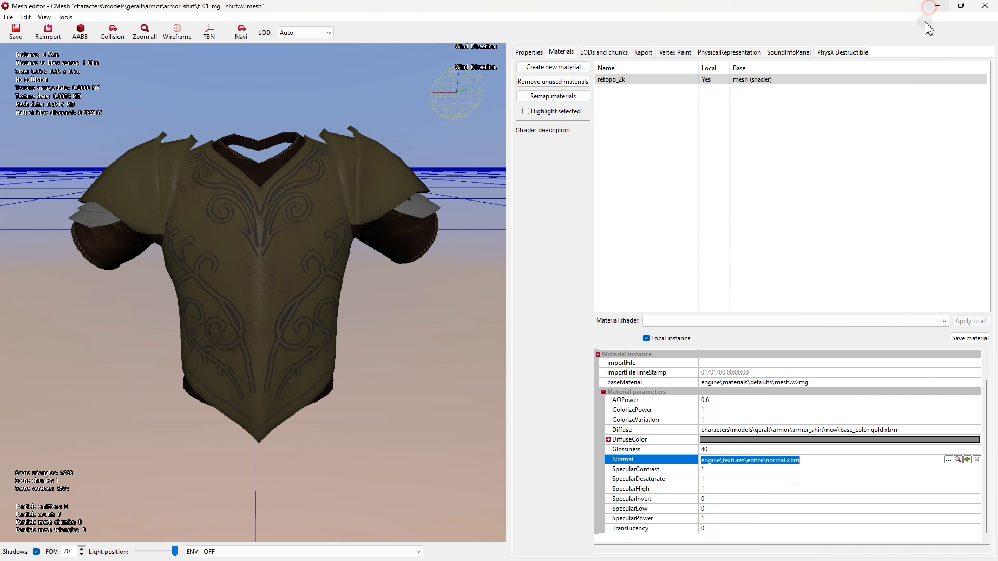
left_click(967, 459)
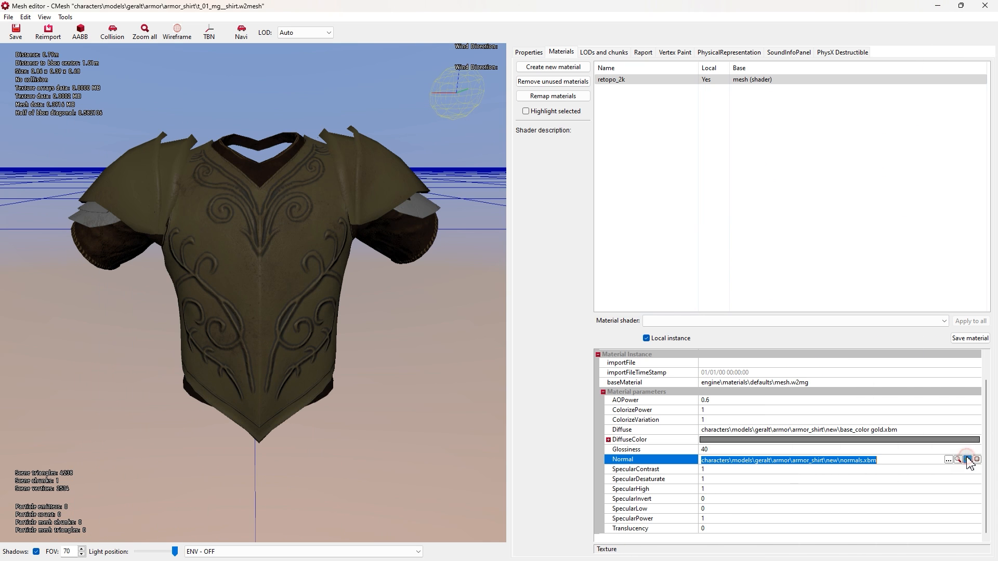
Try different material shaders on retopo_2k, going from pbr_skin_simple through pbr_std to pbr_spec_tint_mask_det.
left_click(737, 323)
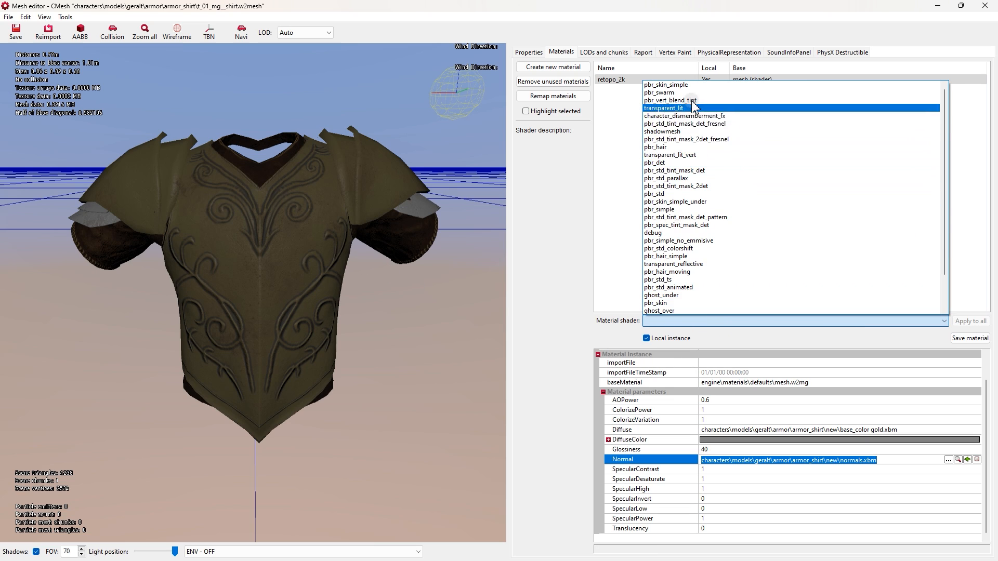
left_click(696, 85)
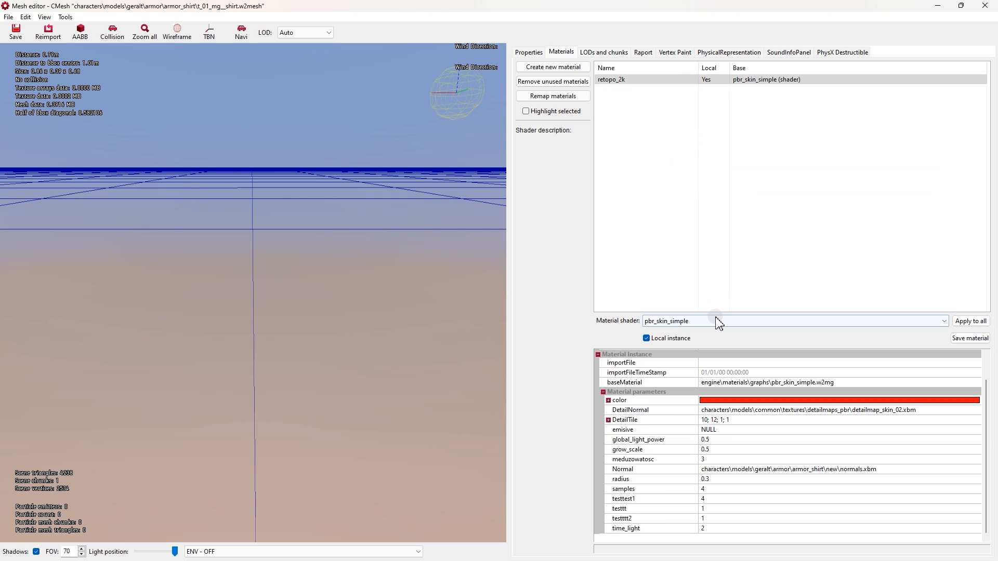
scroll(719, 323, "down", 1)
scroll(718, 323, "down", 4)
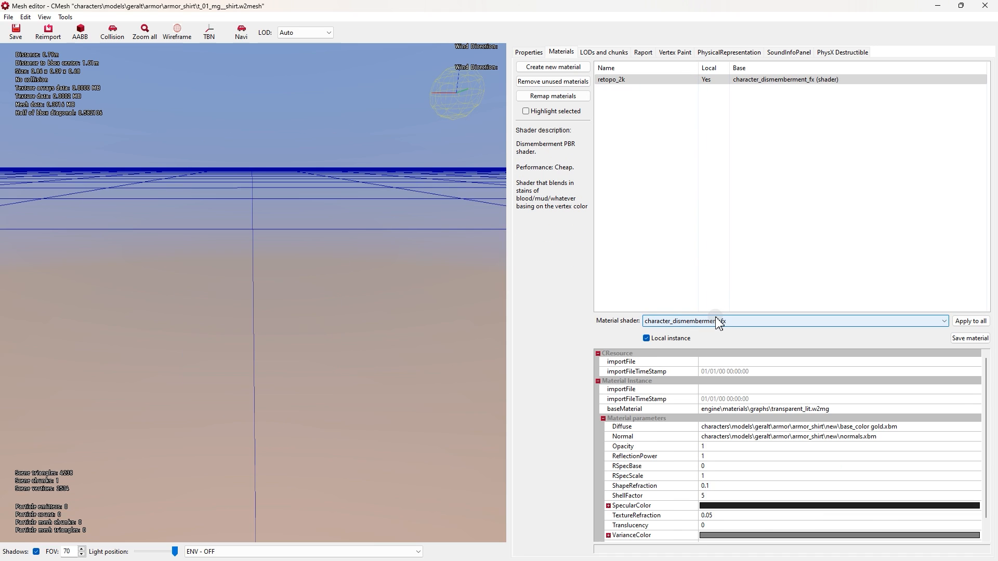
scroll(718, 323, "down", 3)
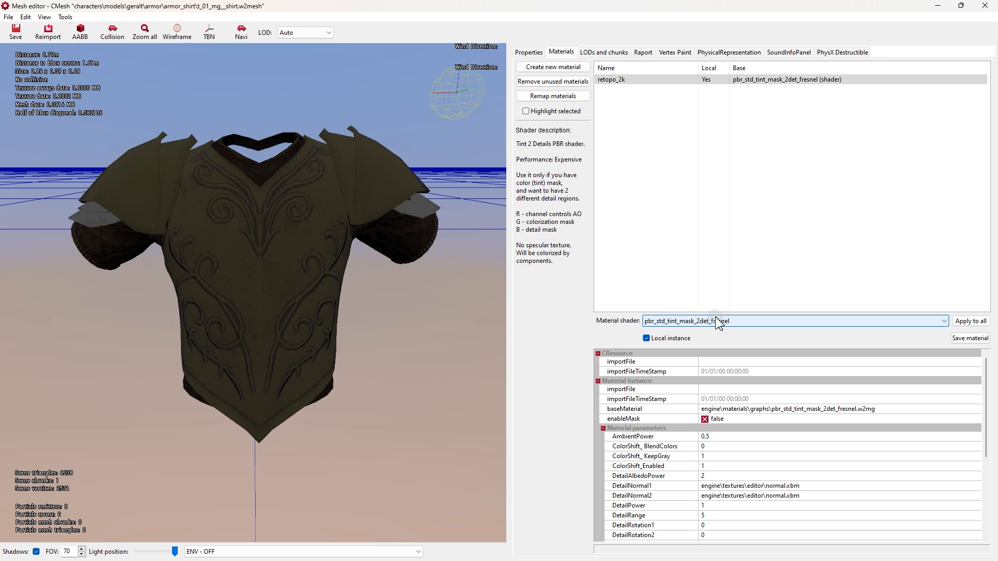
scroll(718, 323, "down", 4)
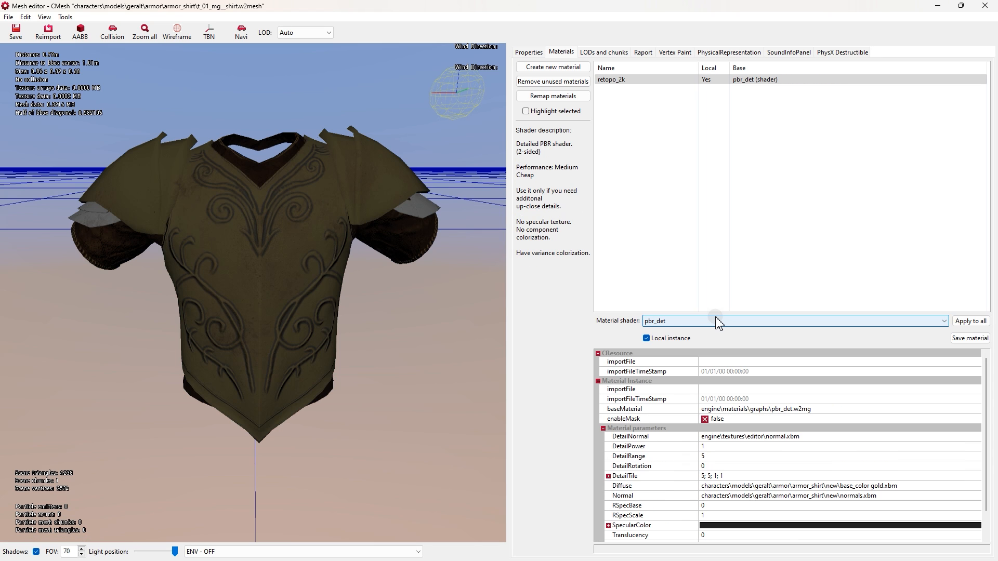
scroll(717, 323, "down", 4)
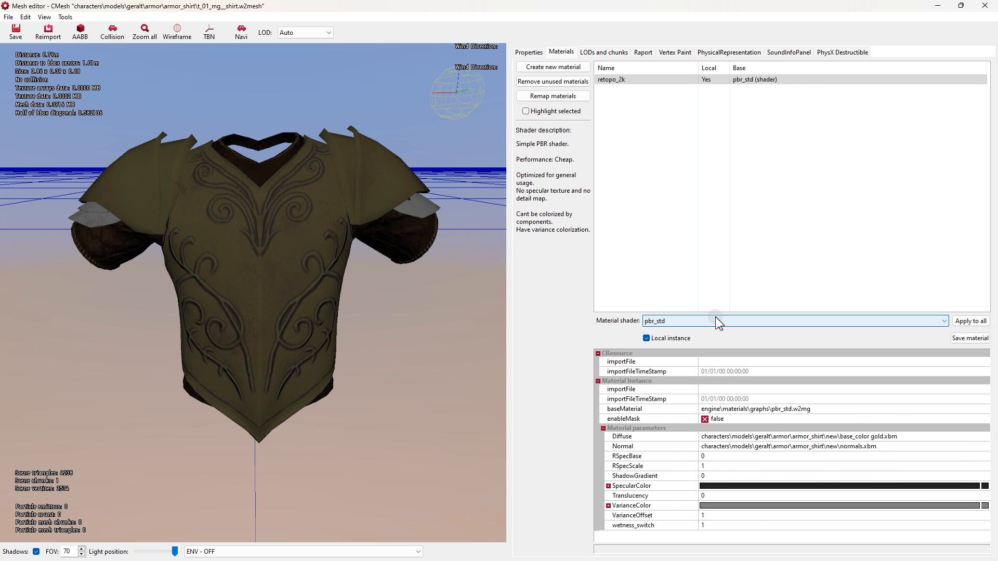
scroll(718, 323, "down", 4)
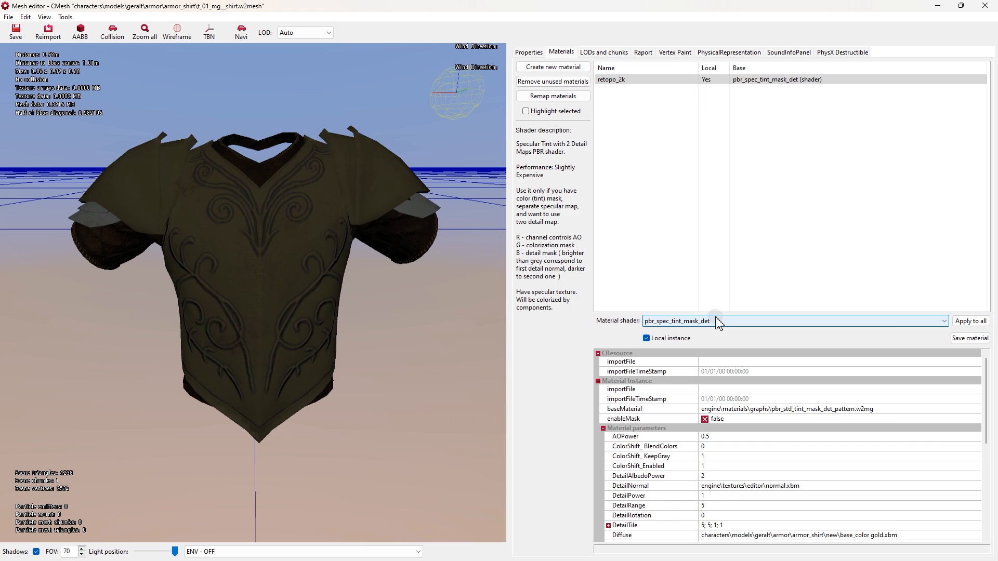
scroll(718, 323, "up", 2)
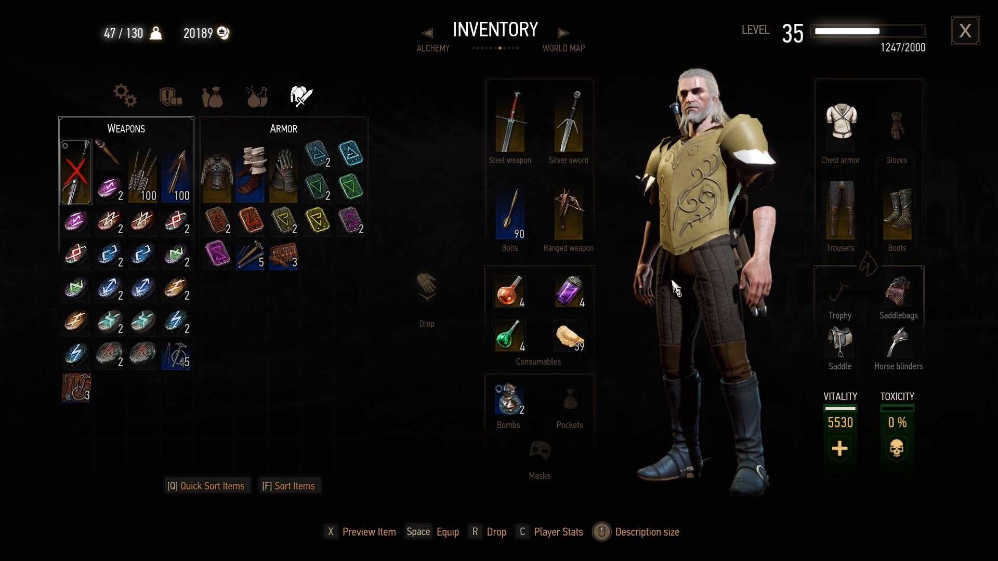
Inspect the custom chest armor on Geralt from the front, side and back in The Witcher 3's player stats view.
key("c")
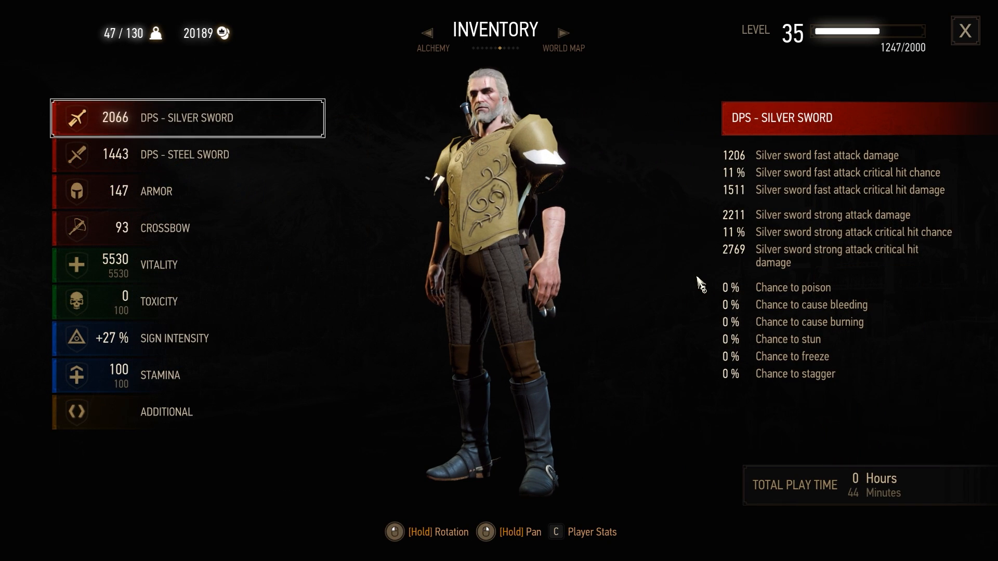
right_click_drag(574, 230, 571, 252)
scroll(555, 207, "up", 5)
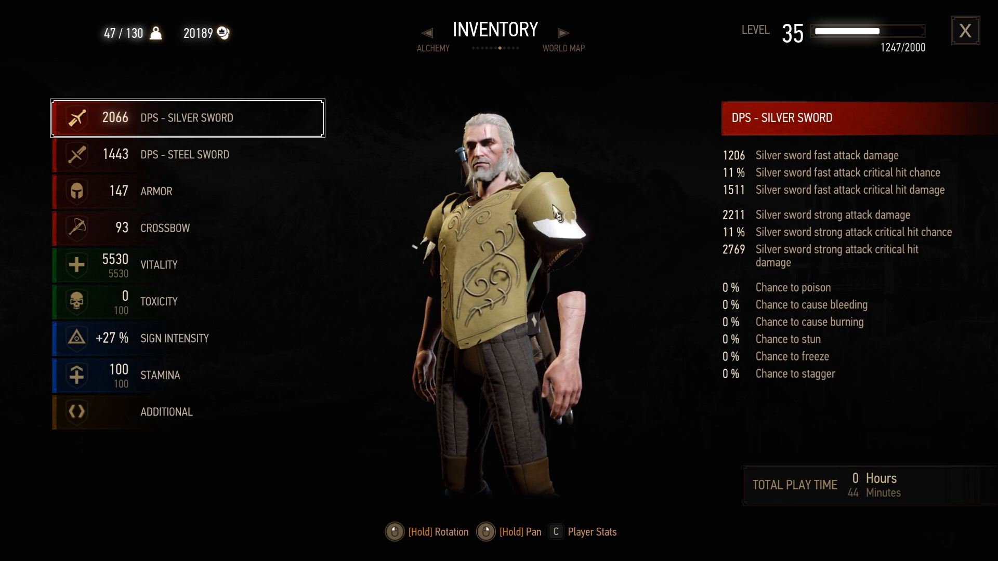
right_click_drag(555, 207, 554, 230)
left_click_drag(554, 230, 592, 253)
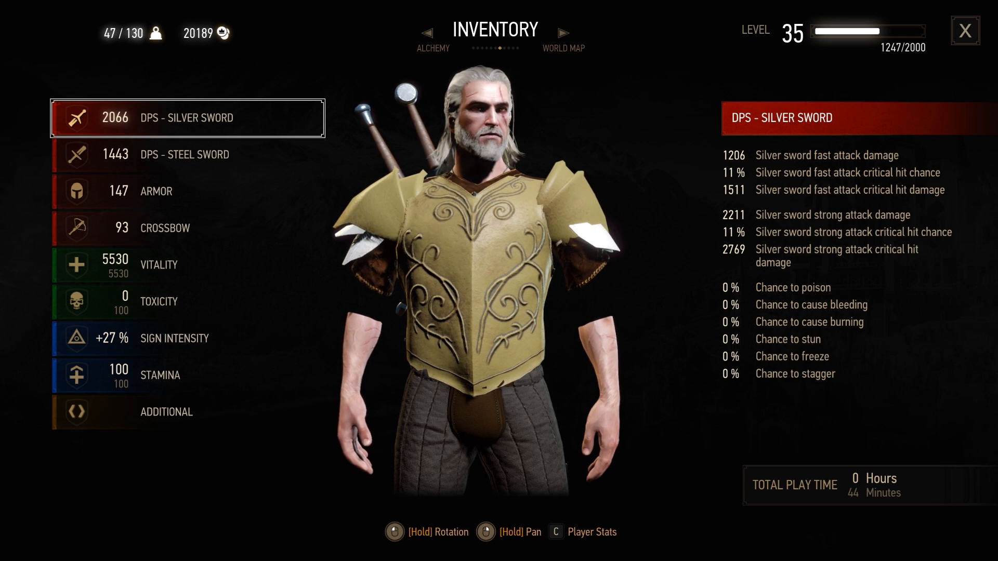
left_click_drag(592, 254, 387, 248)
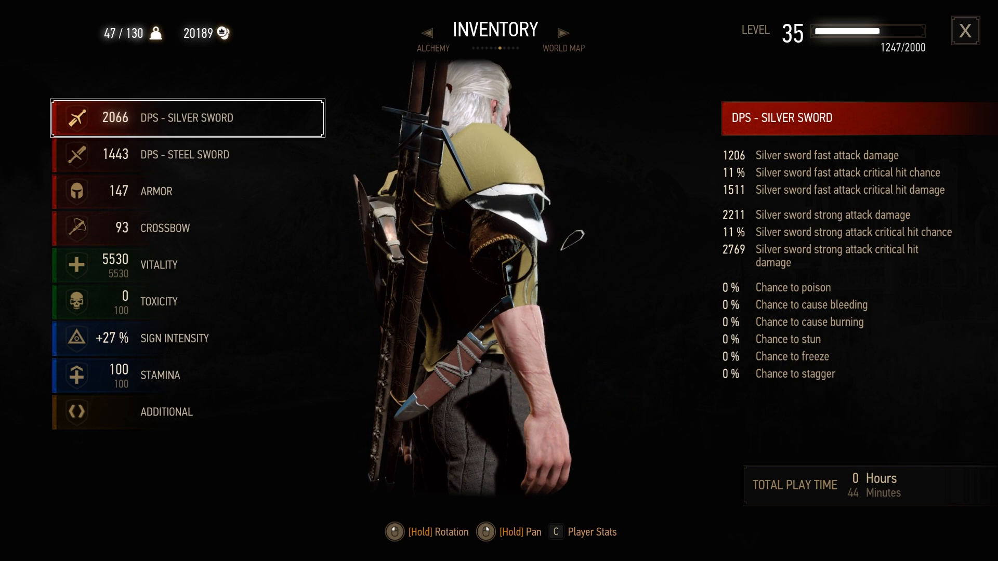
left_click_drag(387, 248, 265, 249)
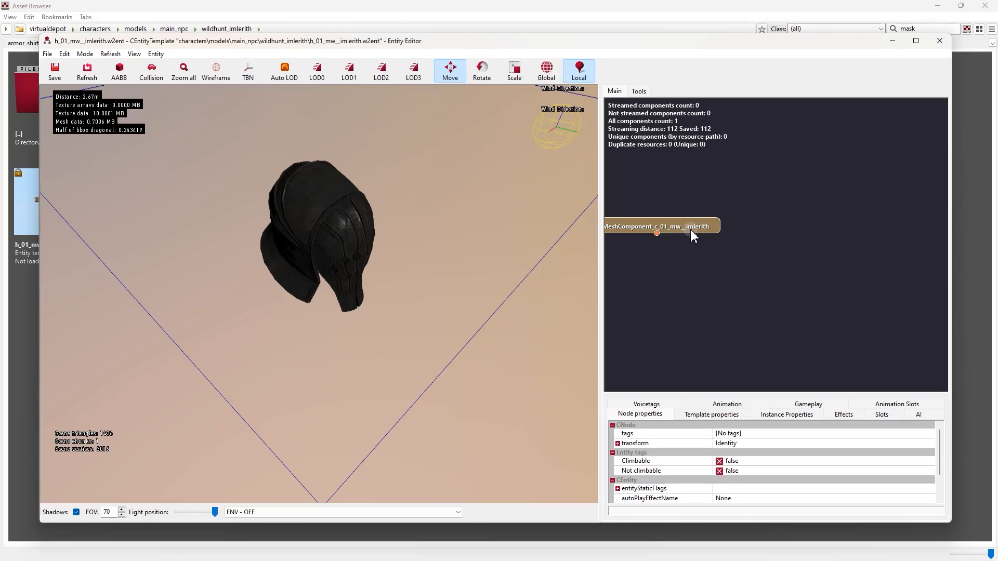
Copy the Imlerith mesh component from h_01_mw__imlerith.w2ent into mask_01_mg__vampire.w2ent and lower it to Z -2.00.
left_click(692, 231)
right_click(691, 231)
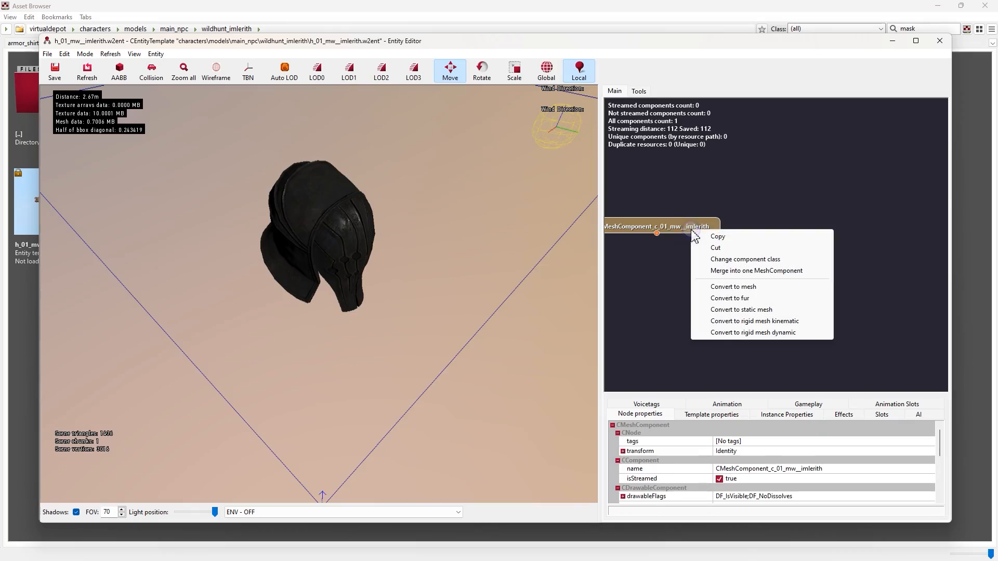
left_click(722, 237)
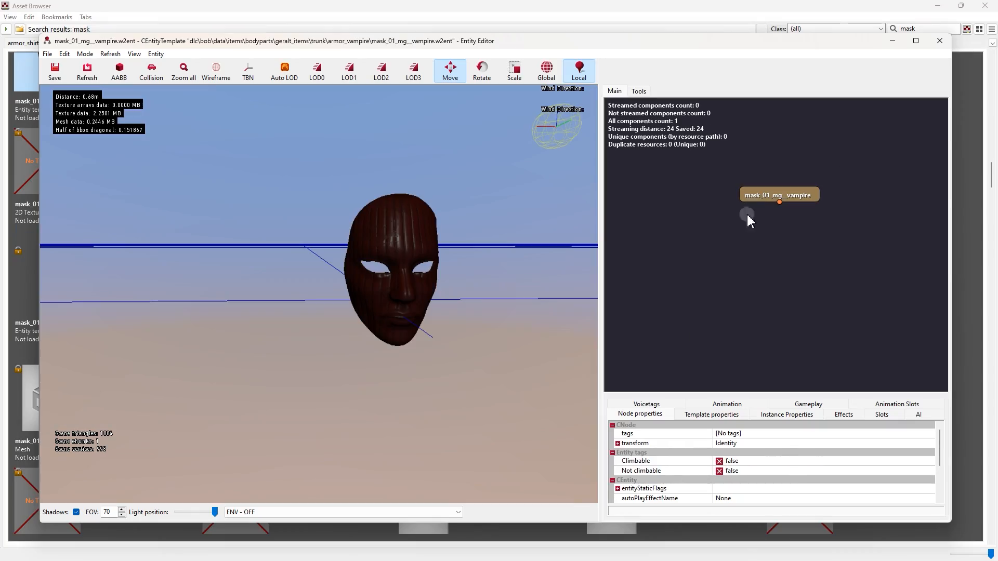
right_click(728, 239)
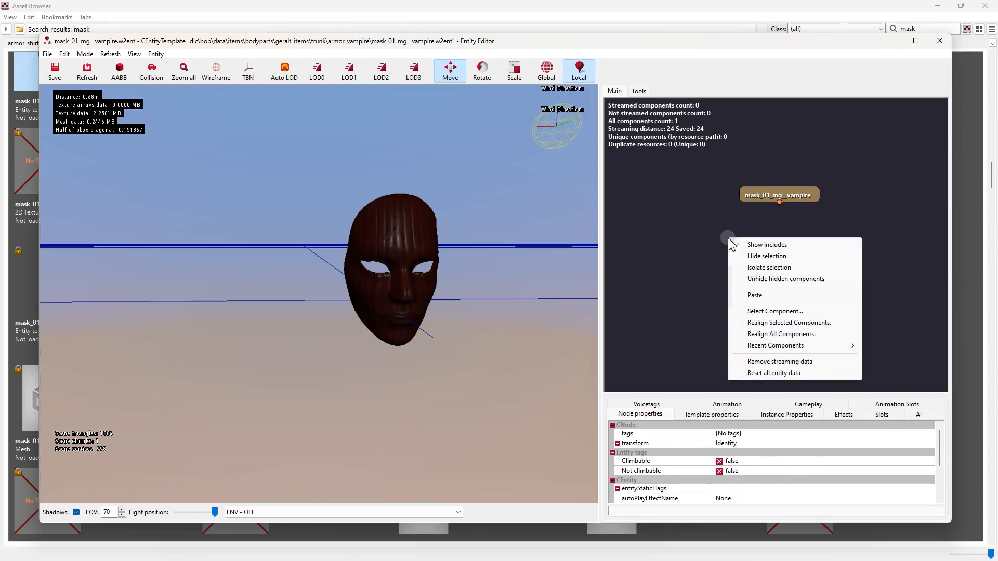
left_click(755, 295)
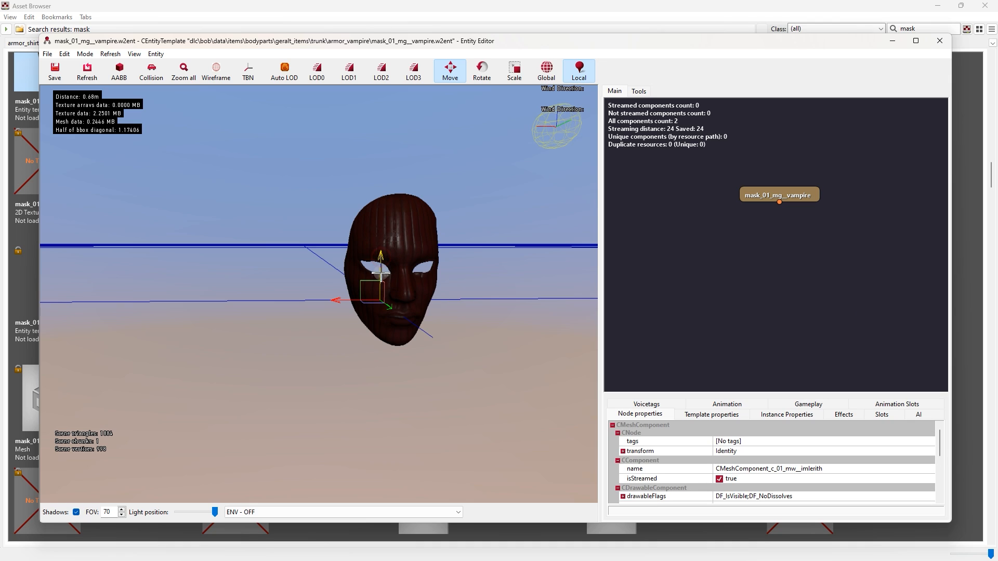
left_click_drag(381, 272, 378, 519)
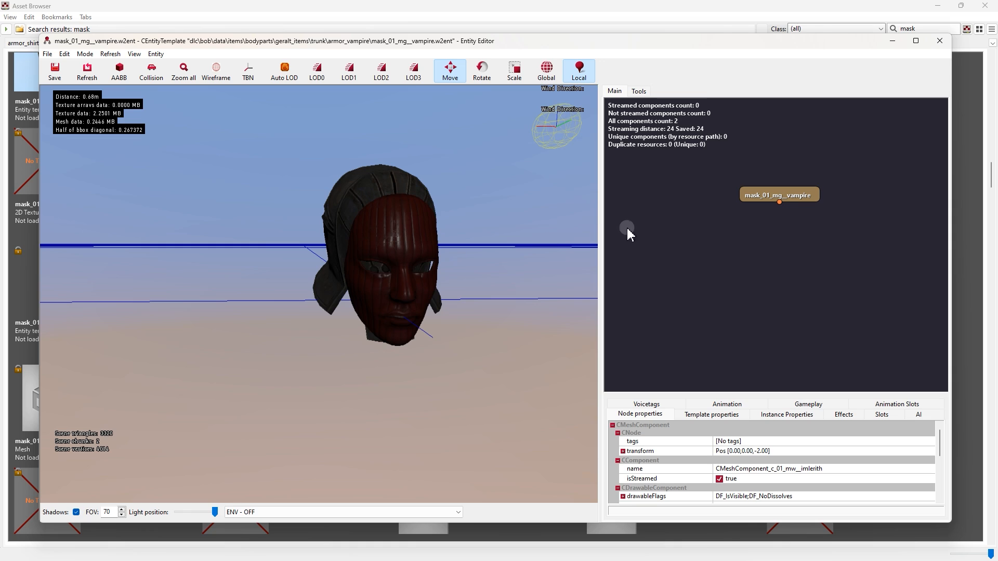
Delete the original mask_01_mg__vampire component from the mask entity.
left_click(762, 198)
key("Delete")
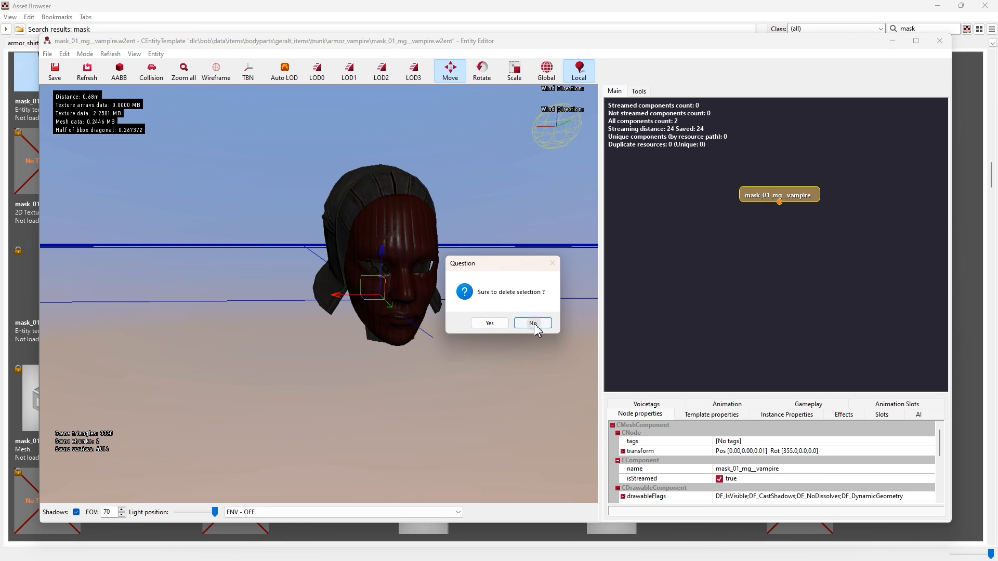
left_click(489, 323)
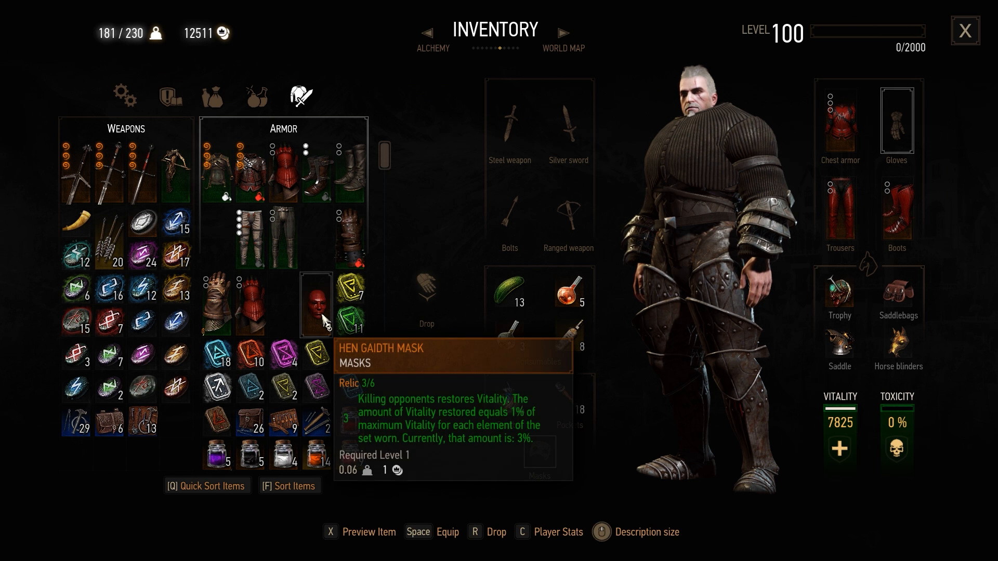
Equip the Hen Gaidth Mask in The Witcher 3's inventory to check the replaced helmet, and leave the inventory.
double_click(322, 314)
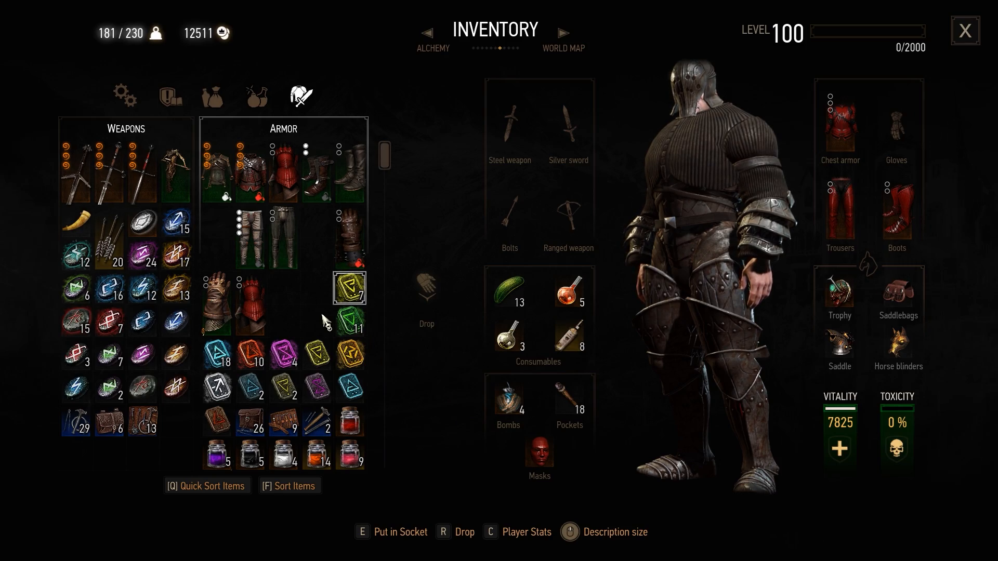
key("Escape")
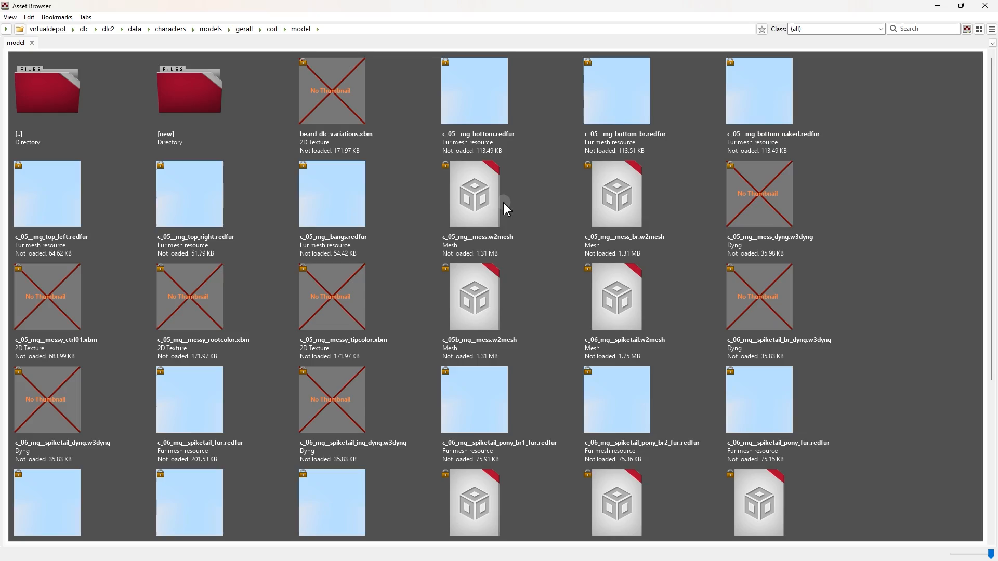
Preview the hair mesh c_05_mg__mess.w2mesh in REDkit, export it, and view the imported armature up close in Blender.
double_click(502, 201)
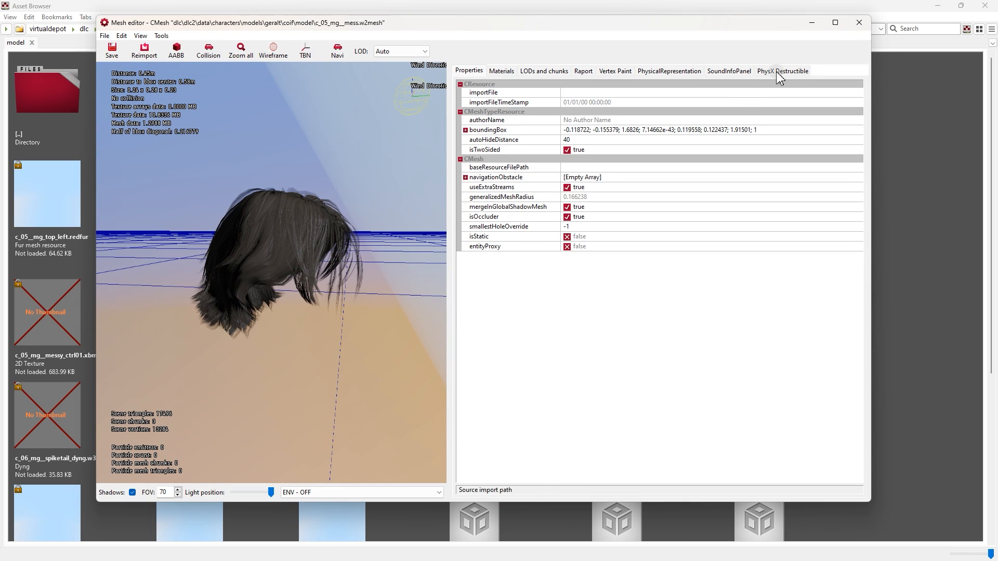
left_click(858, 22)
right_click(472, 209)
left_click(502, 215)
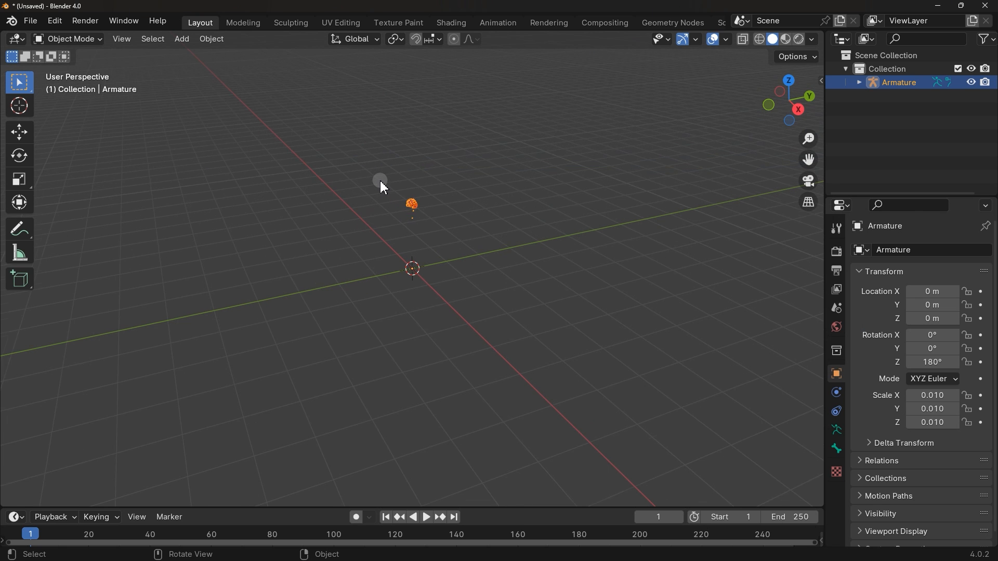
scroll(381, 182, "up", 7)
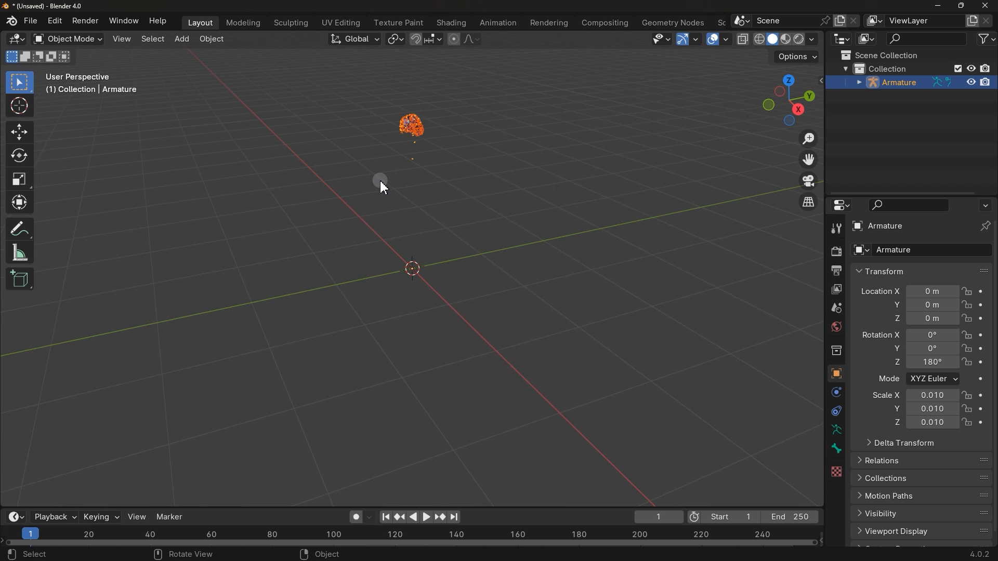
Scale the imported custom hair mesh Sa_ and move it up to where the original hair sits on the armature.
middle_click_drag(398, 151, 431, 314, "shift")
scroll(463, 243, "up", 7)
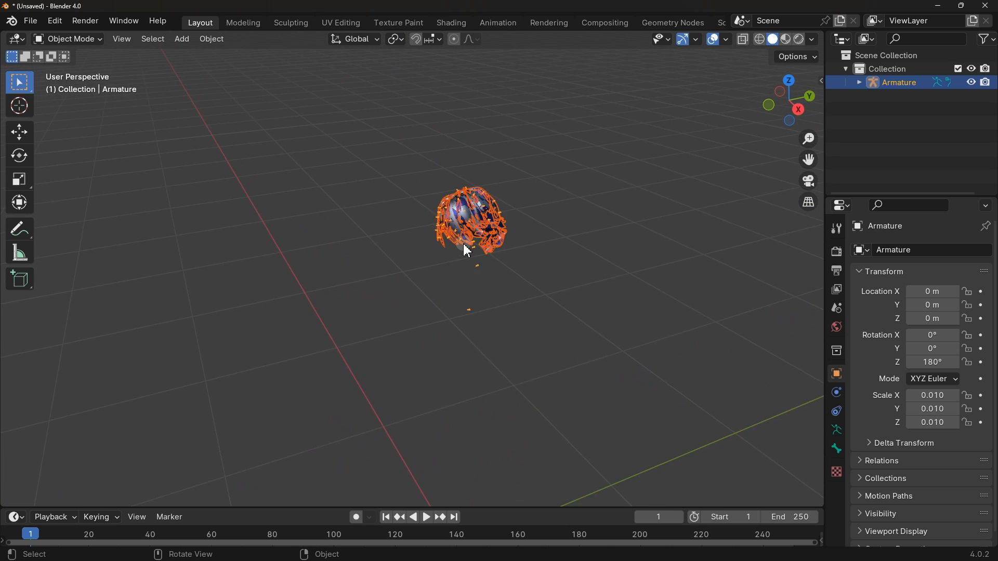
middle_click_drag(463, 243, 569, 227)
left_click(560, 213)
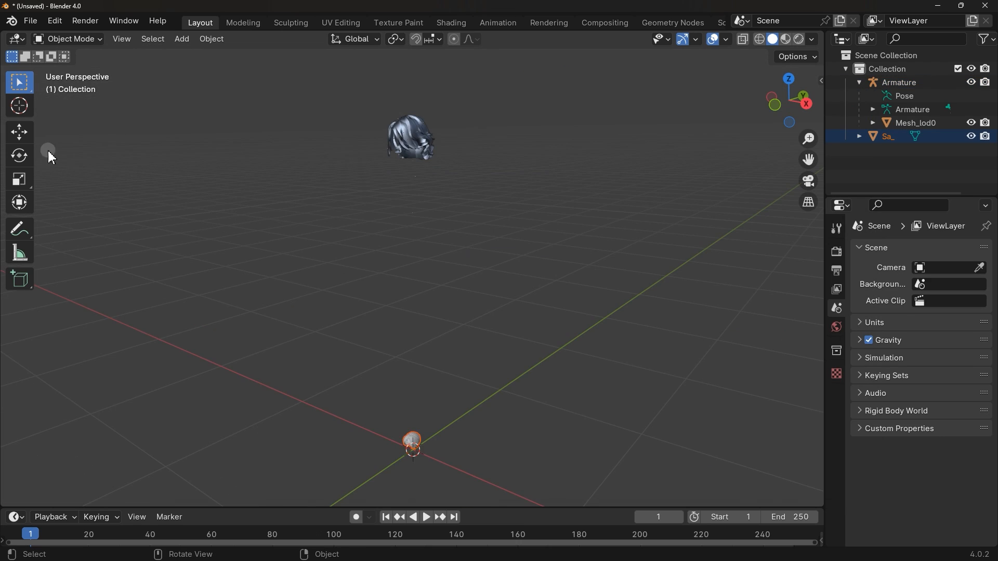
key("s")
middle_click_drag(577, 364, 548, 366)
left_click(19, 133)
left_click_drag(474, 324, 481, 361)
middle_click_drag(519, 374, 429, 405)
left_click_drag(428, 452, 426, 452)
Refine the custom hair's fit with a uniform scale of about 0.009 and a height of about Z 0.325.
left_click(20, 180)
left_click_drag(366, 404, 366, 401)
left_click(19, 132)
left_click_drag(366, 404, 367, 416)
Delete the original hair mesh Mesh_lod0 from the armature.
middle_click_drag(436, 208, 427, 332, "shift")
middle_click_drag(406, 317, 571, 311)
left_click(598, 291)
left_click(902, 125)
key("Delete")
Parent the Sa_ hair mesh to the Armature with automatic weights.
left_click(885, 125)
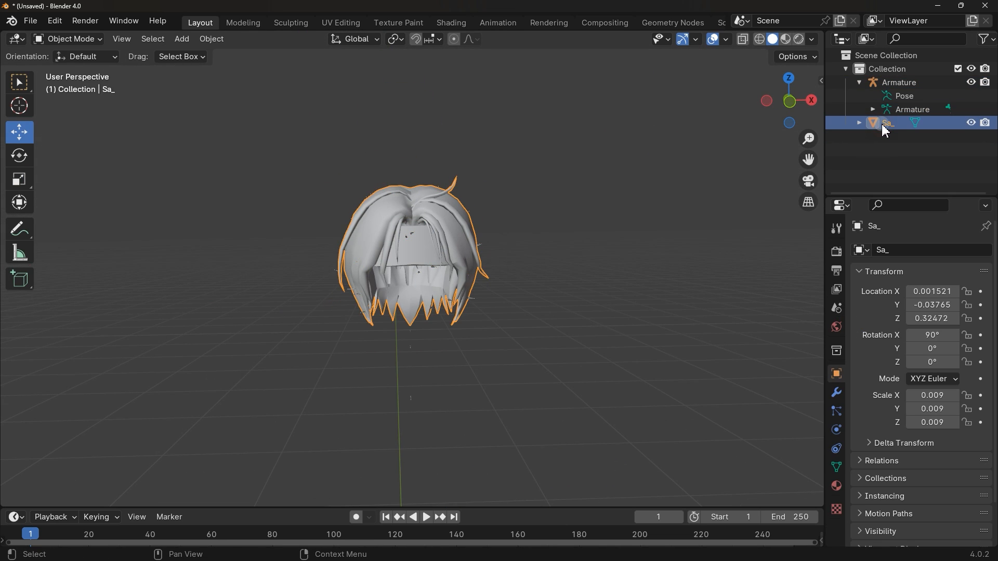
left_click(911, 110, "ctrl")
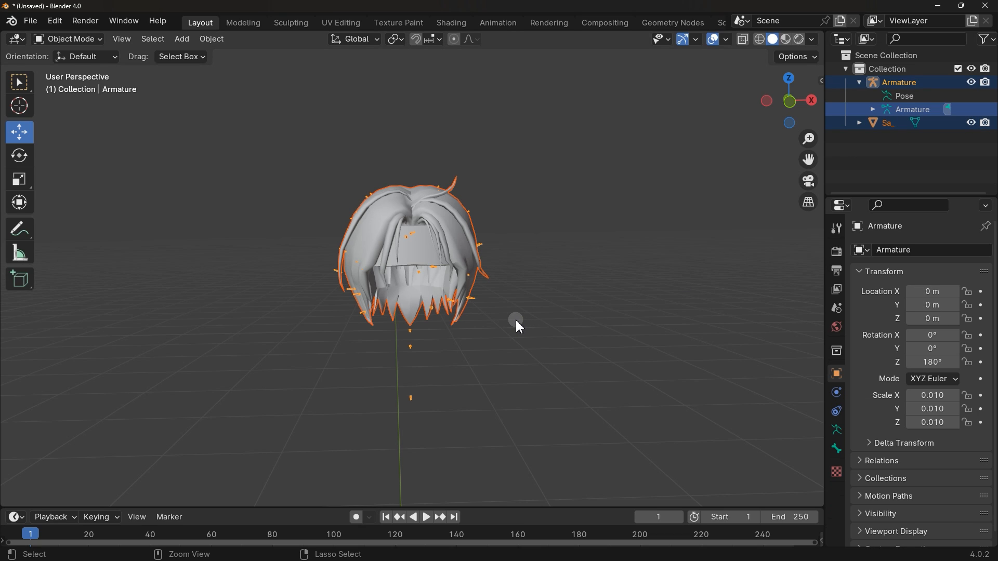
key("ctrl+p")
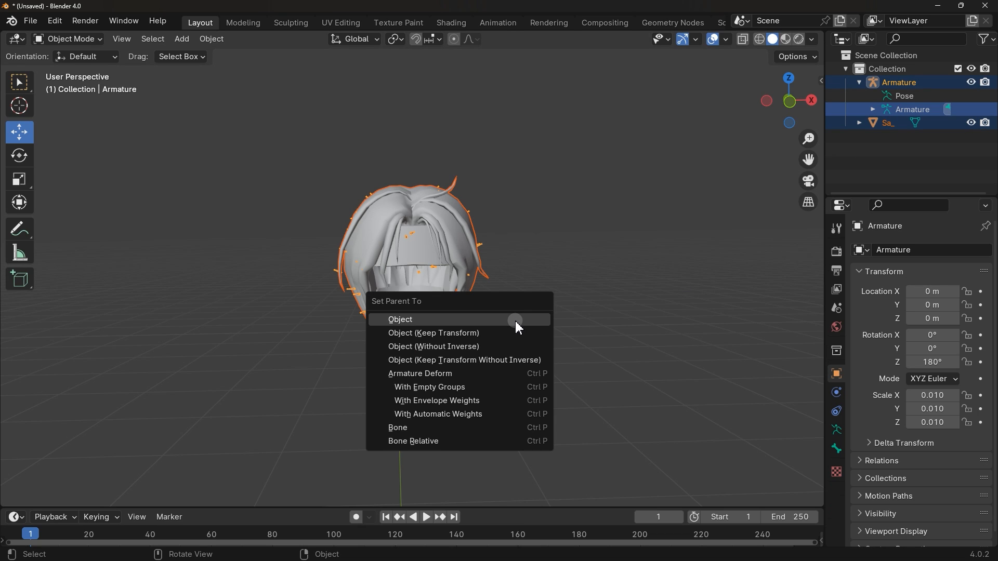
left_click(464, 414)
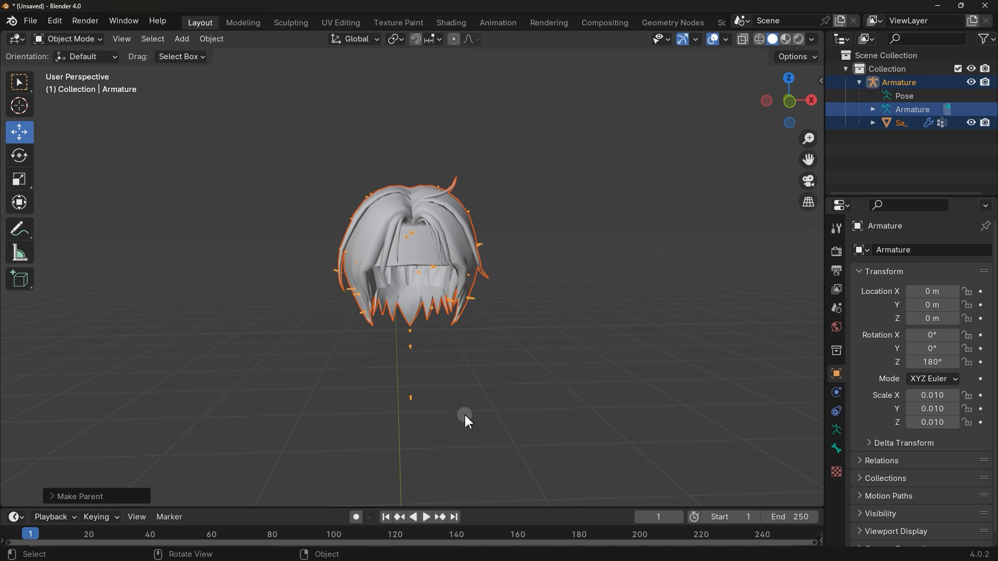
Rotate the armature's bones in Pose Mode to test how the hair deforms, and undo the rotation.
left_click(84, 39)
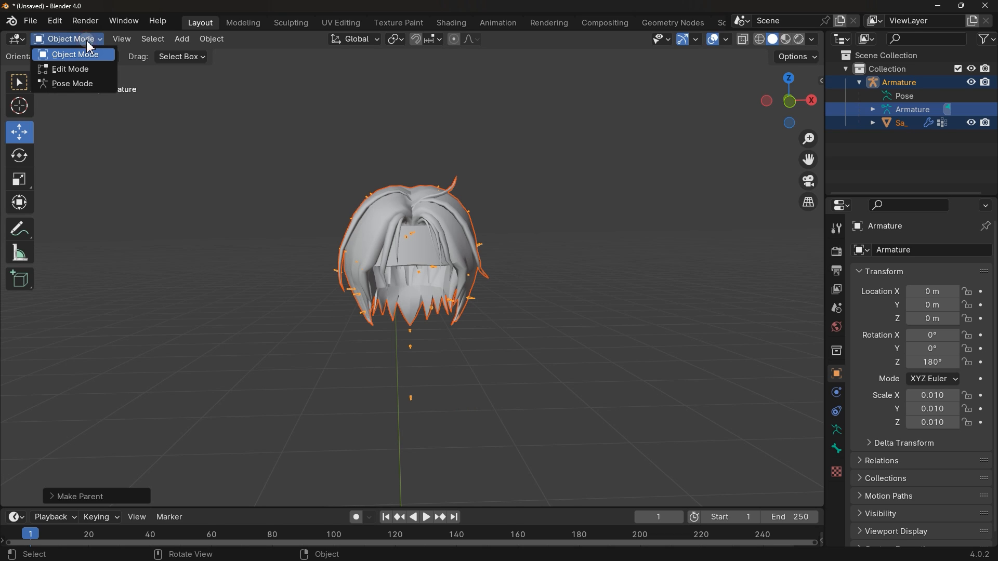
left_click(86, 84)
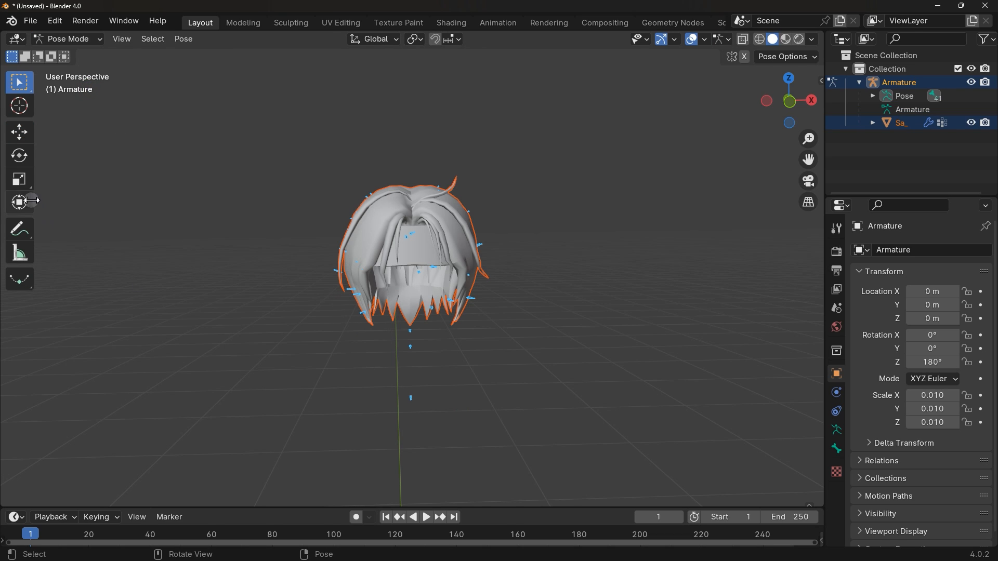
left_click(19, 155)
left_click_drag(453, 236, 352, 318)
key("ctrl+z")
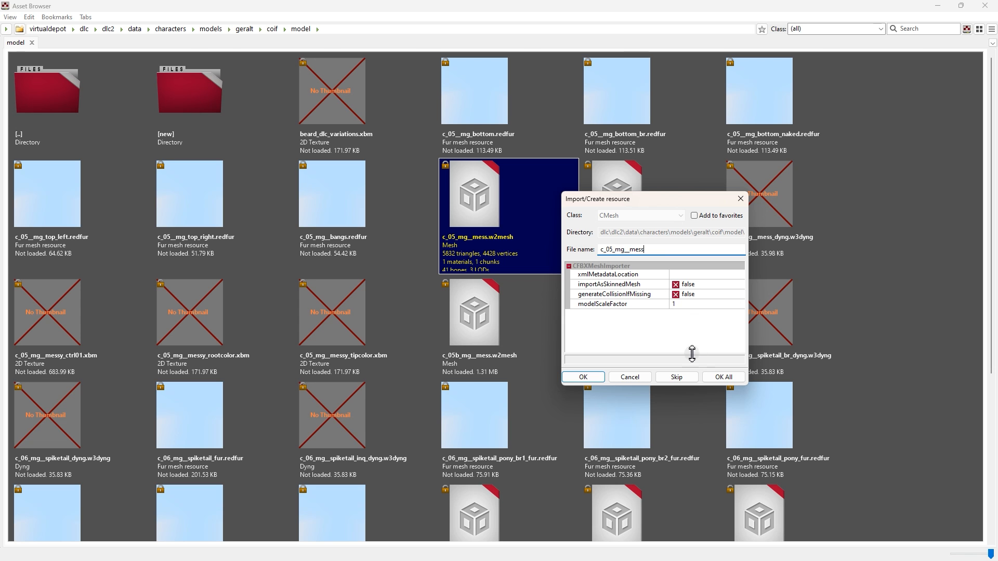
Import the custom hair over the existing c_05_mg__mess.w2mesh in REDkit's Asset Browser, allowing the overwrite, and open the mesh.
left_click(717, 378)
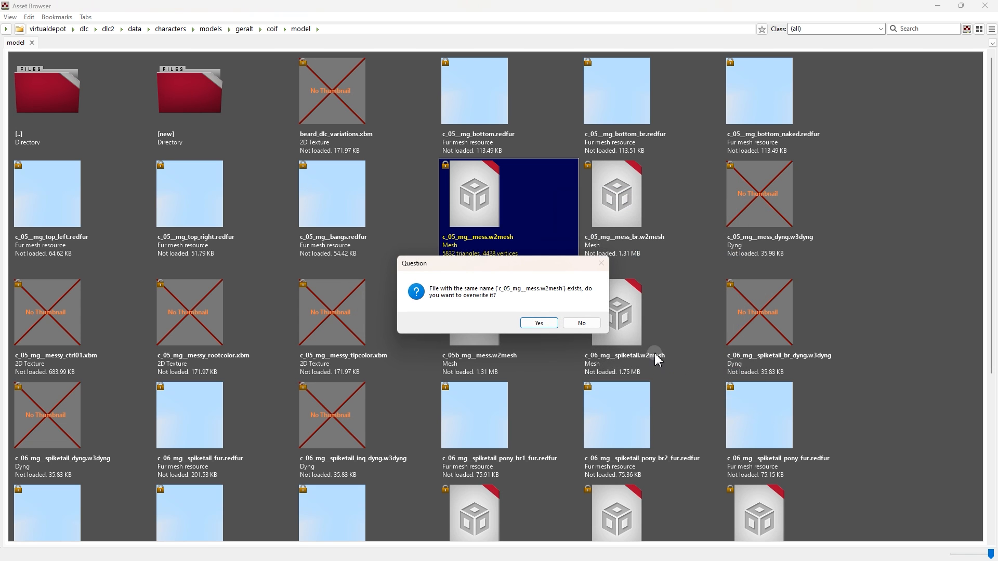
left_click(538, 323)
left_click(576, 304)
left_click(219, 287)
double_click(475, 200)
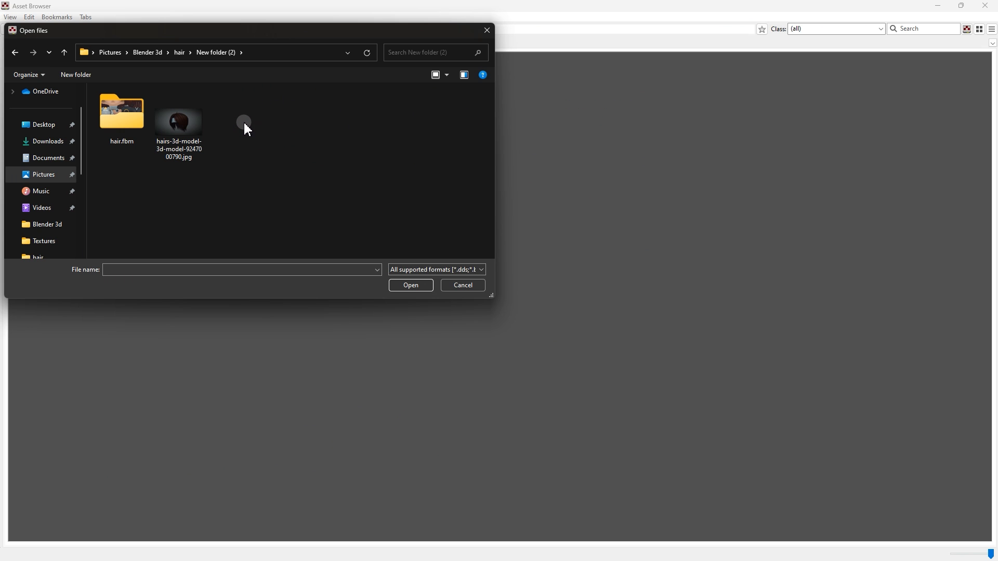
Import Model001_Material001_Diffuse.png from the hair.fbm folder into the new folder as a WorldDiffuse texture.
double_click(136, 125)
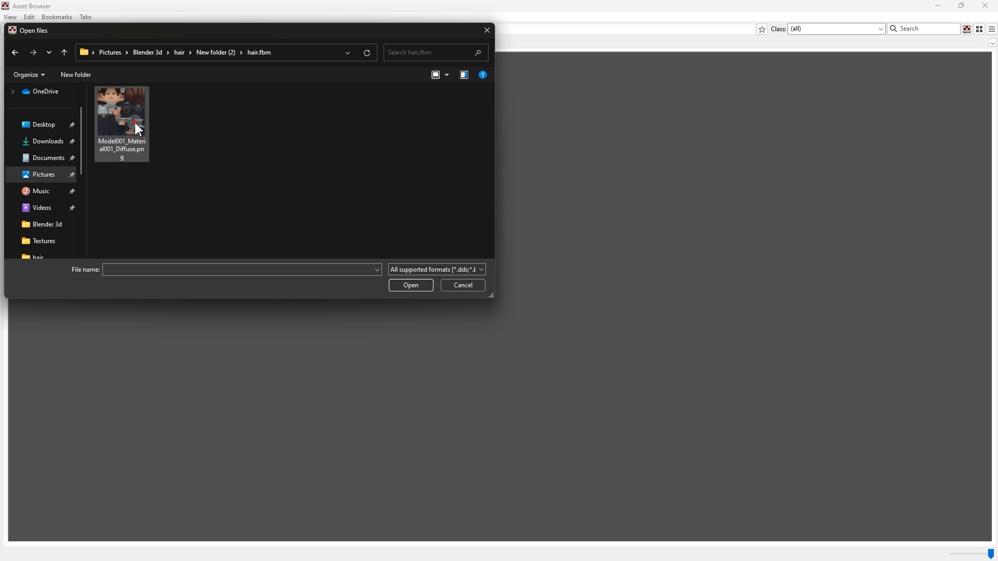
left_click(137, 128)
left_click(398, 290)
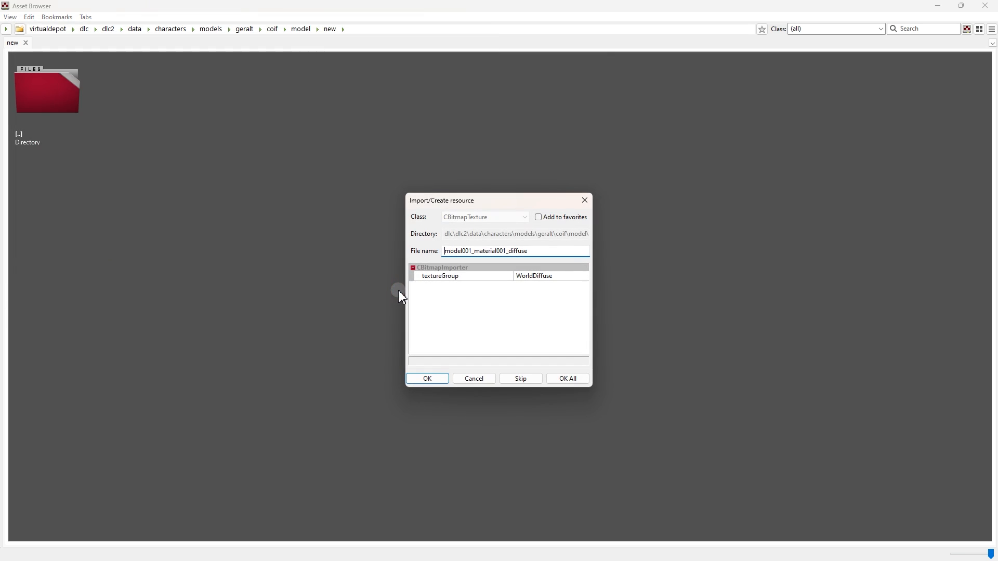
left_click(557, 380)
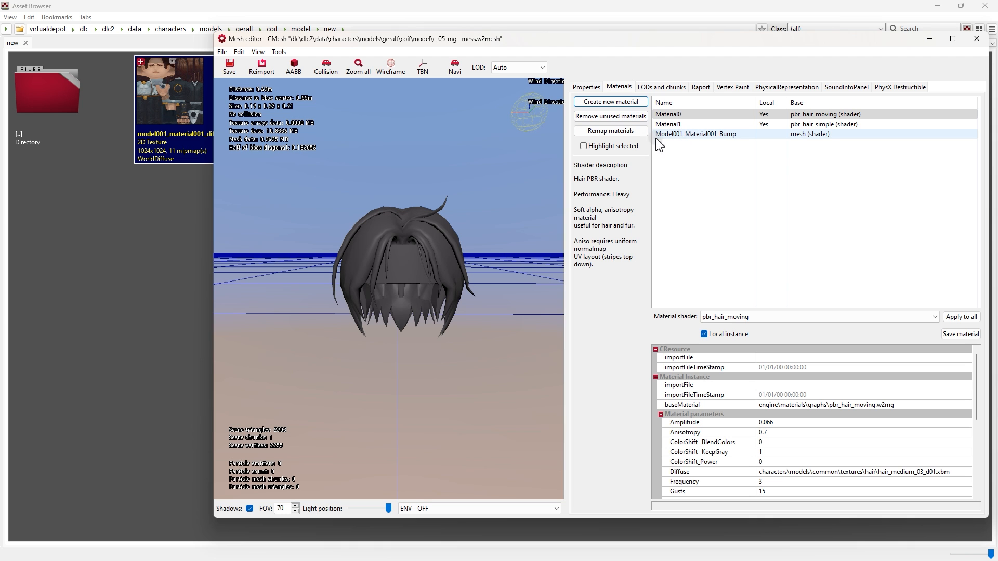
Make Model001_Material001_Bump a local instance and assign model001_material001_diffuse.xbm as its Diffuse texture.
left_click(683, 134)
left_click(601, 146)
left_click(704, 335)
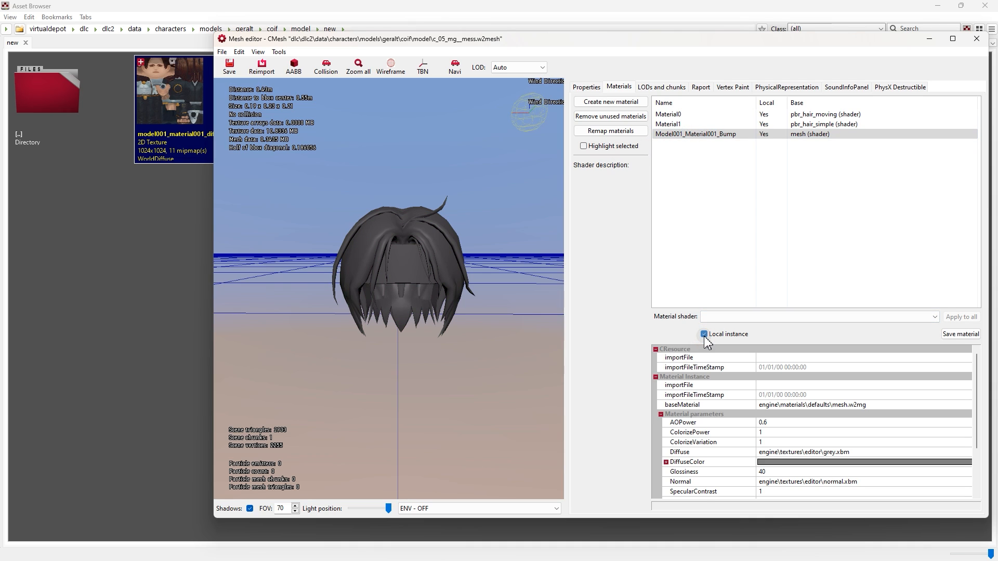
scroll(717, 423, "down", 2)
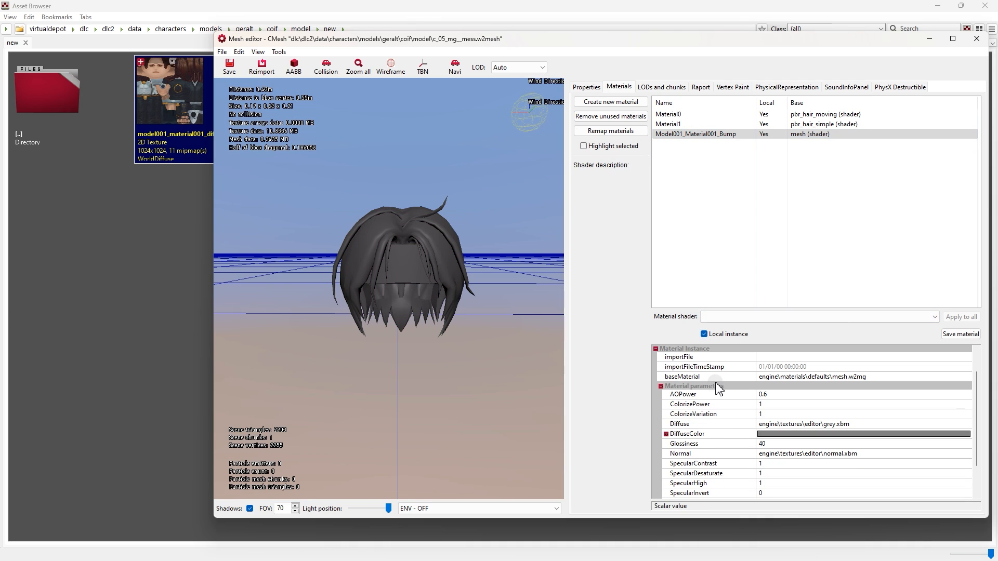
left_click(803, 424)
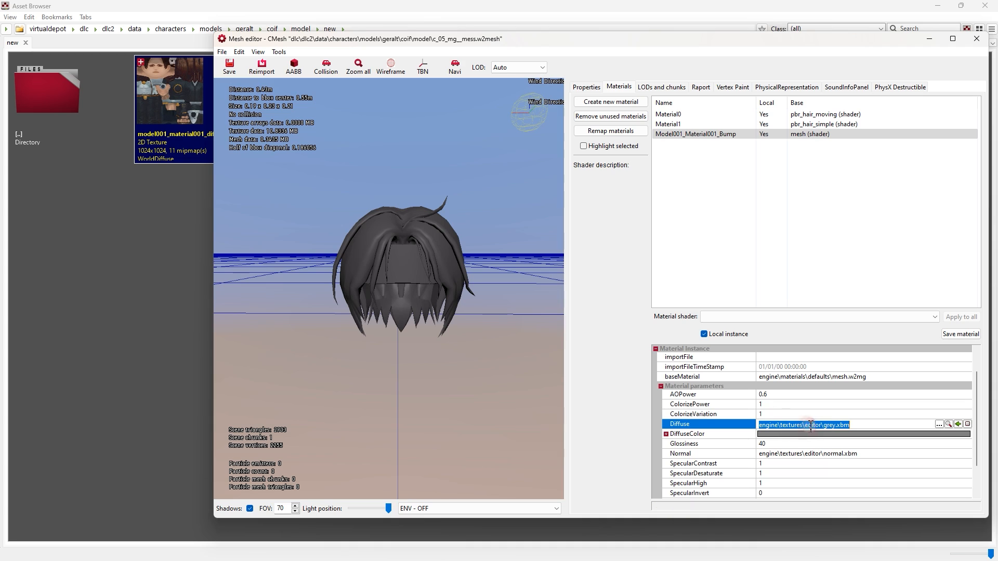
left_click(958, 424)
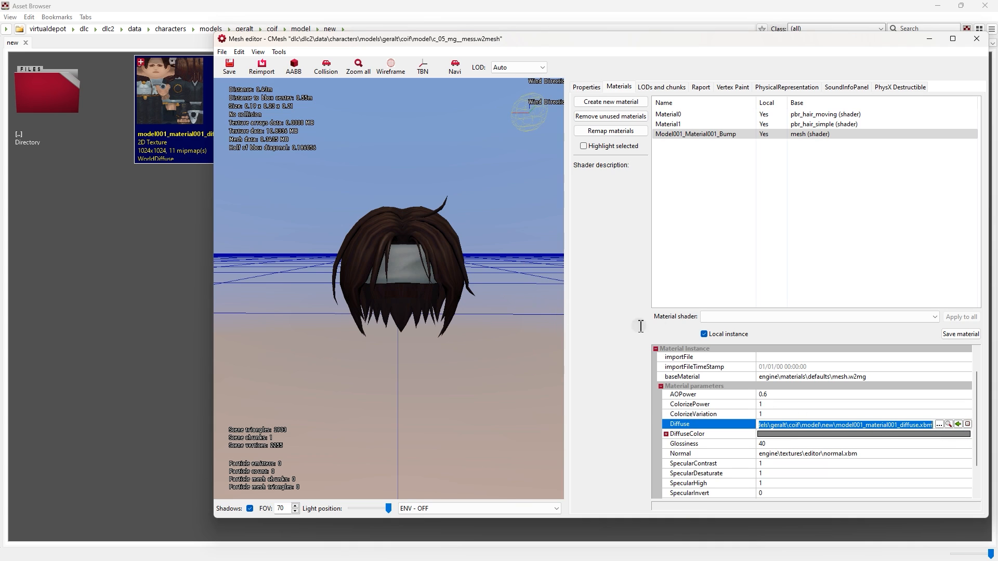
Set the hair material's shader to pbr_hair and turn on vertex color for the mesh so its vertices can be painted.
left_click(715, 318)
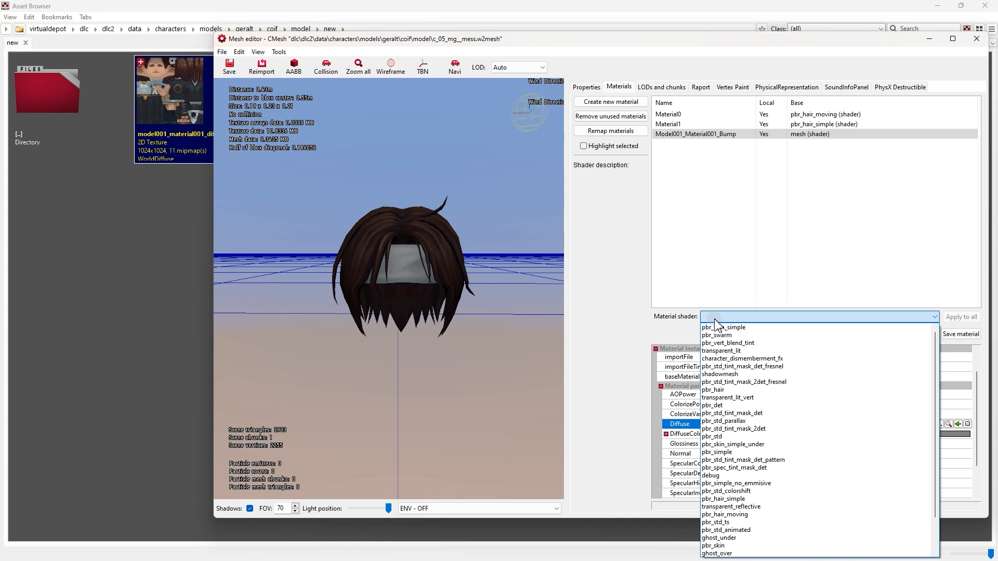
left_click(723, 390)
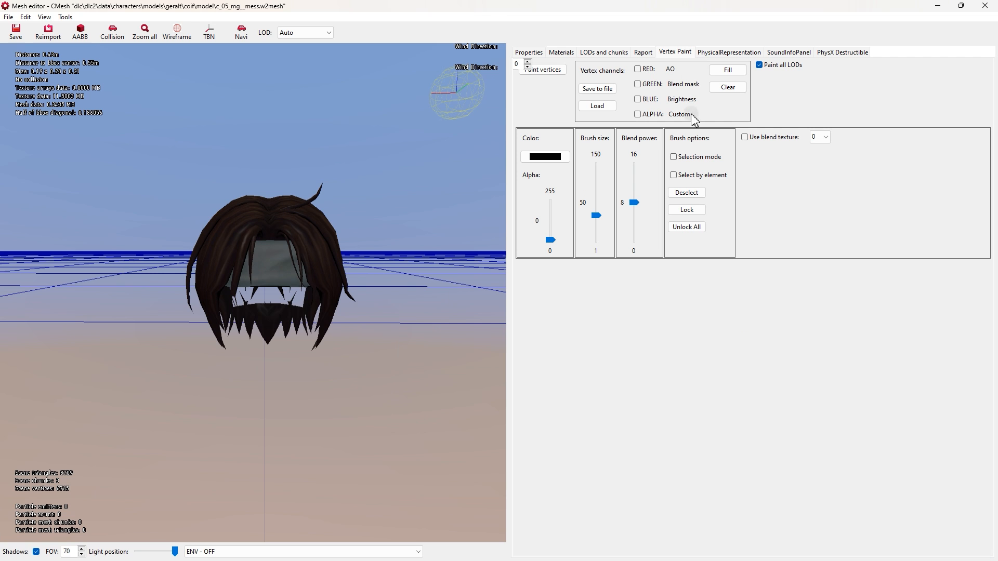
left_click(549, 72)
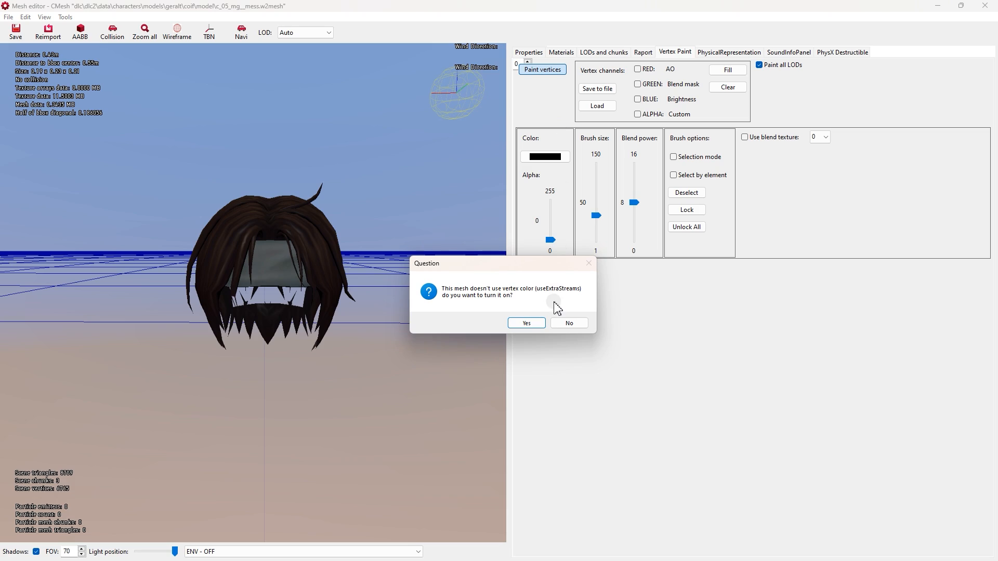
left_click(526, 323)
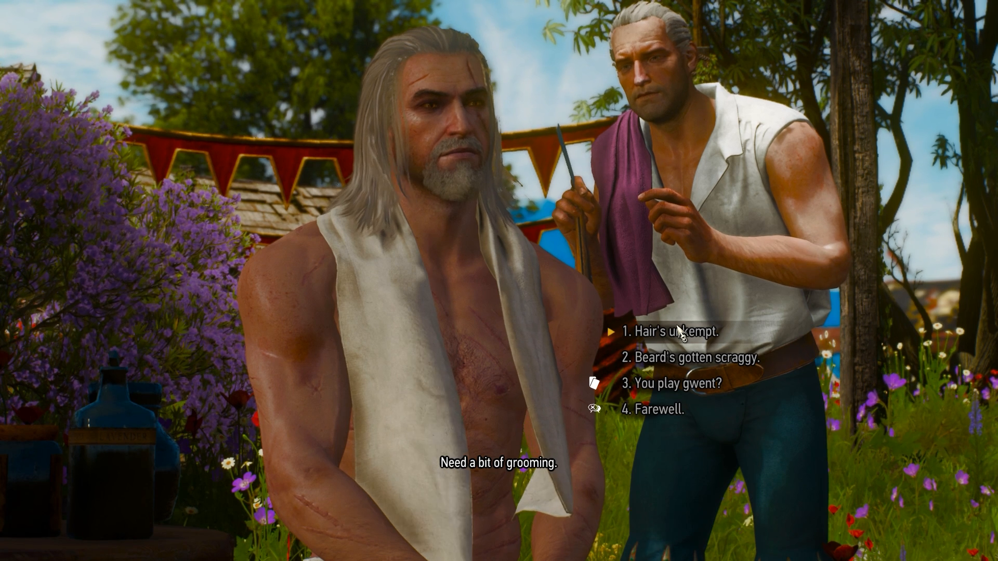
Have the barber change Geralt's hair in The Witcher 3 to check the custom hair, and end the conversation.
left_click(670, 330)
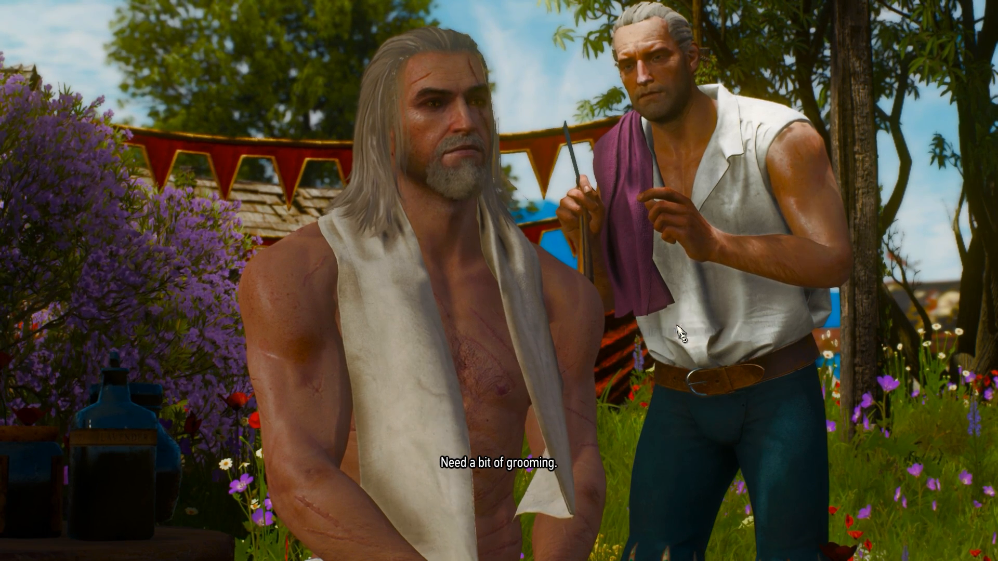
left_click(677, 333)
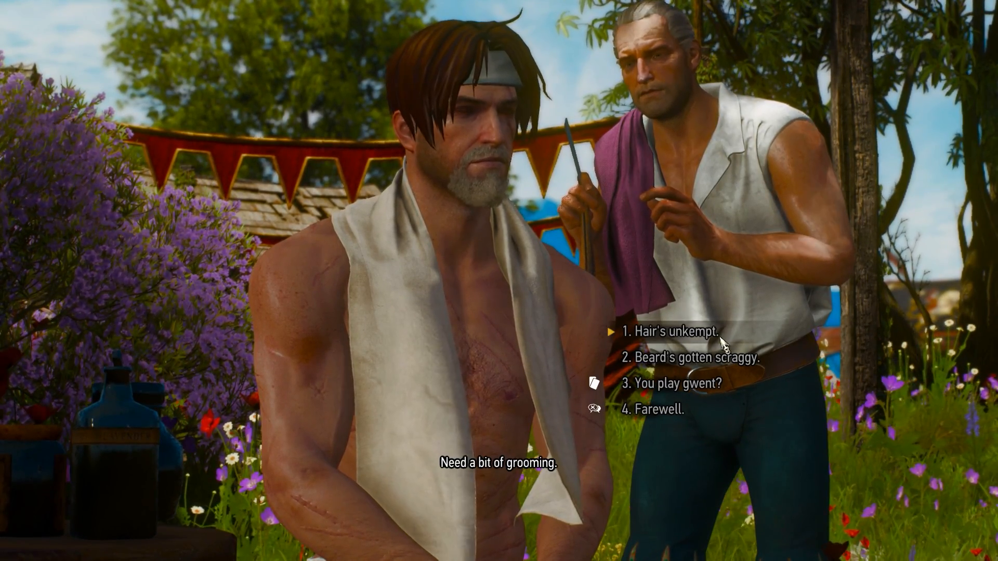
left_click(697, 415)
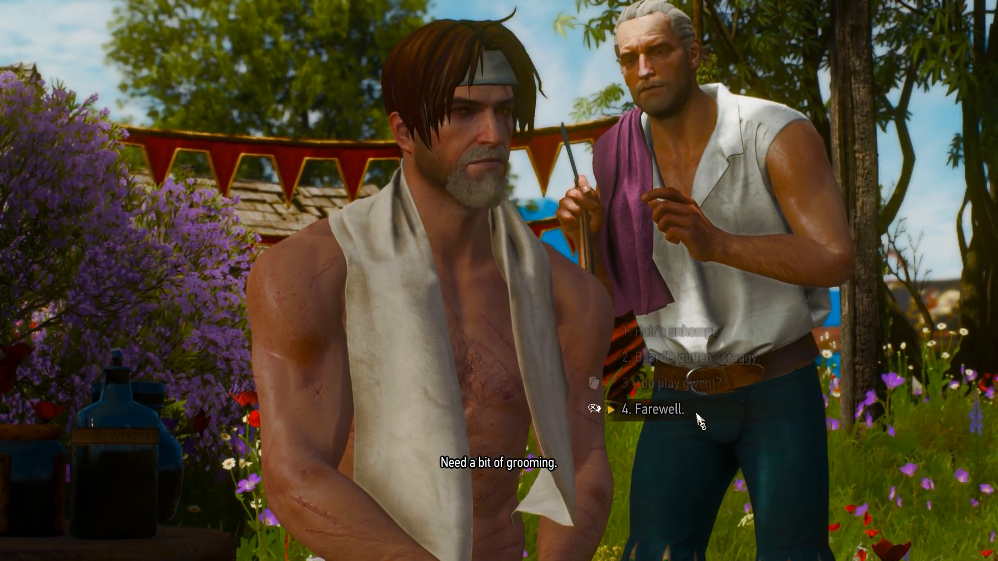